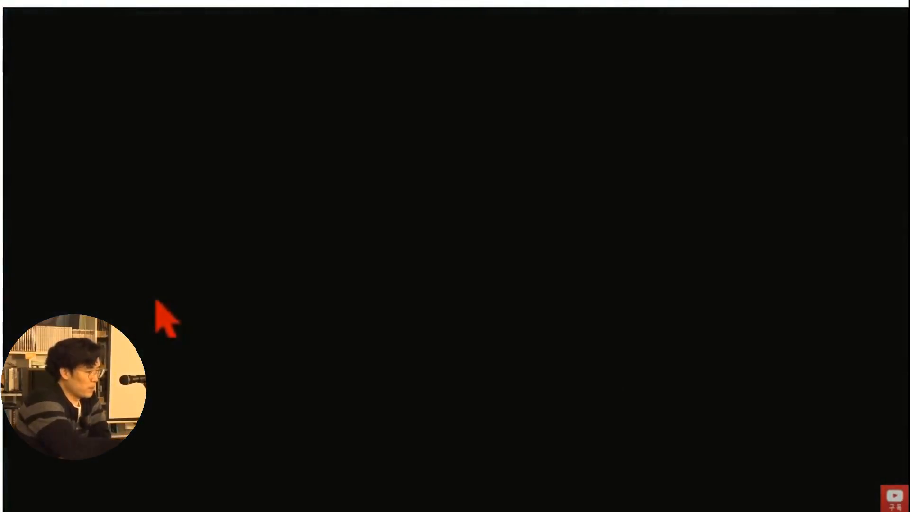
# - Pause the example video and switch to VEGAS Pro
pyautogui.doubleClick(156, 300)
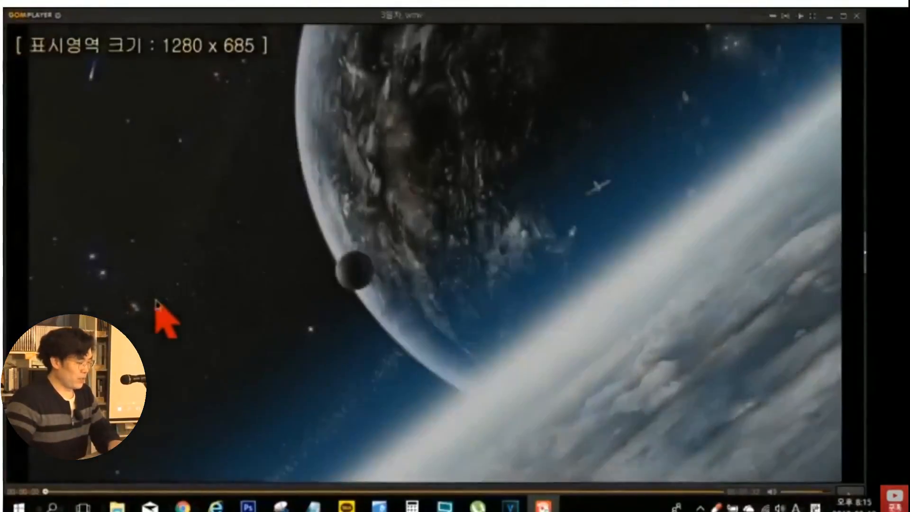
pyautogui.click(156, 300)
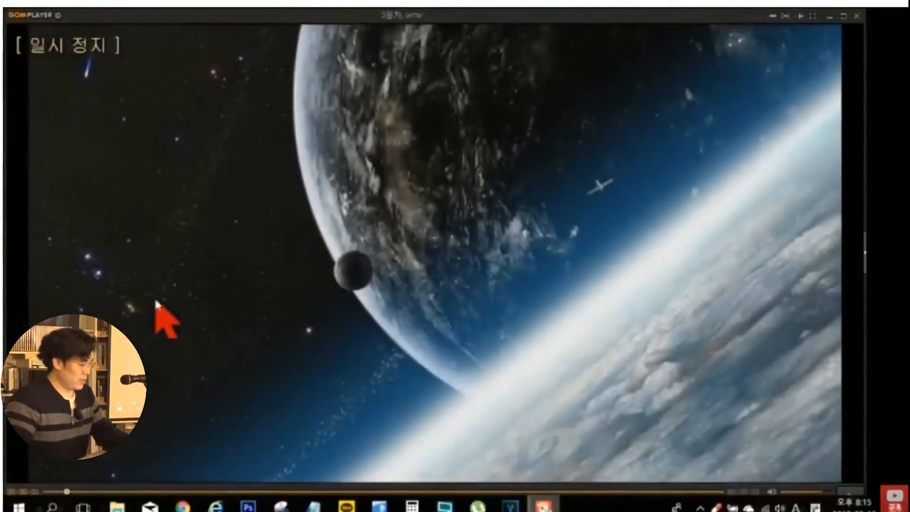
pyautogui.hotkey('alt', 'Tab')
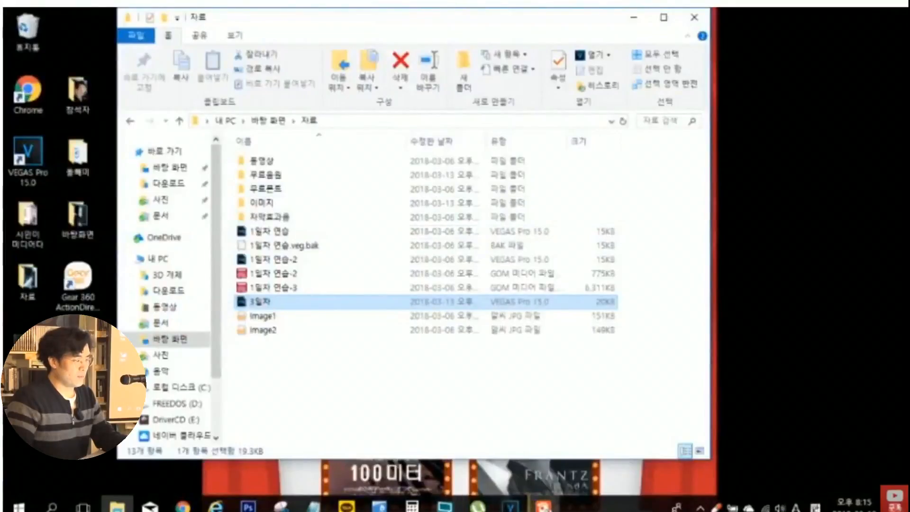
pyautogui.click(510, 505)
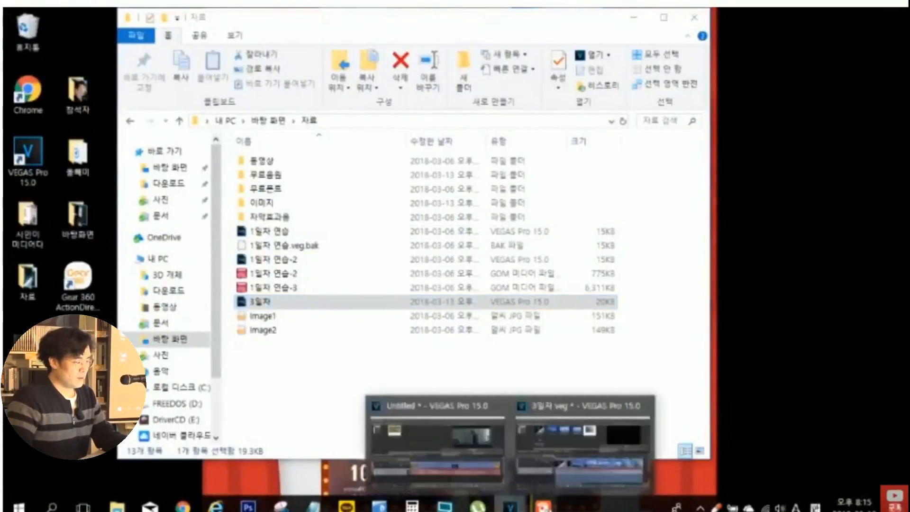
pyautogui.click(456, 435)
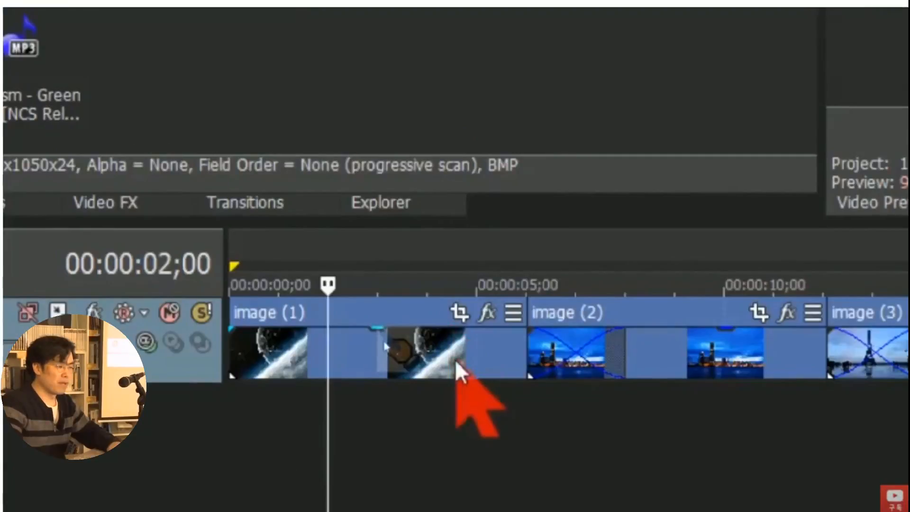
# - Open Event Pan/Crop for the first image event on the timeline and enlarge its window for a larger workspace
pyautogui.scroll(-4, 458, 368)
pyautogui.scroll(1, 495, 379)
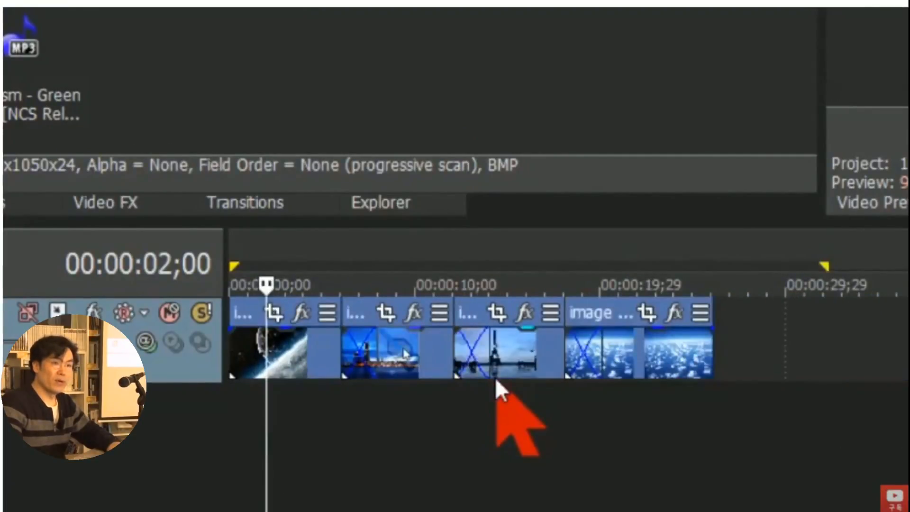
pyautogui.scroll(1, 277, 376)
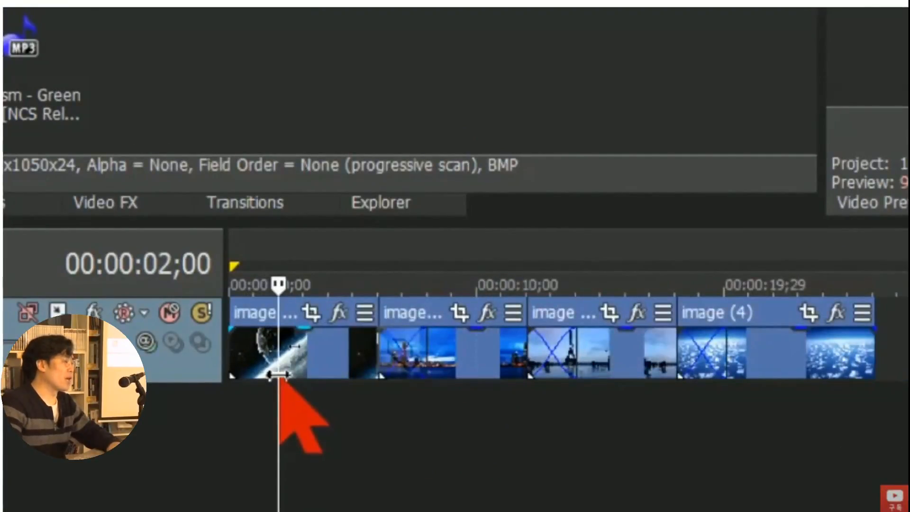
pyautogui.click(310, 325)
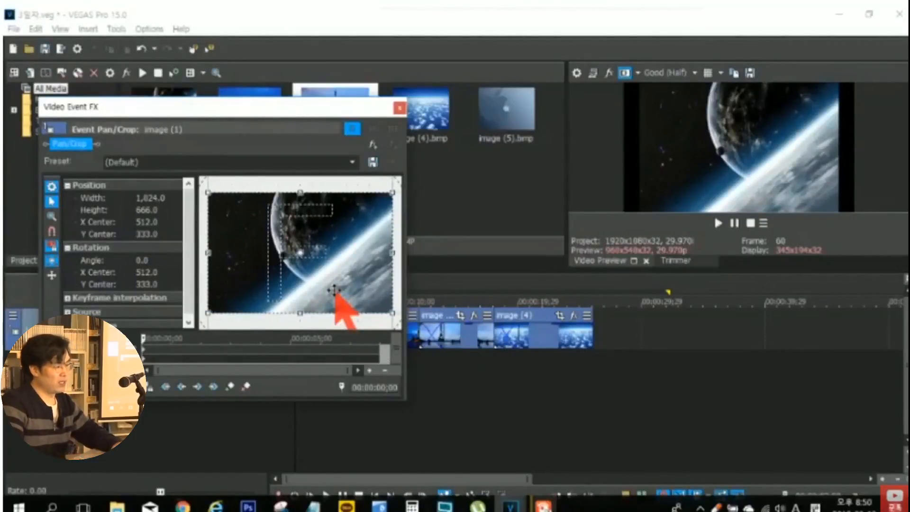
pyautogui.moveTo(265, 103); pyautogui.dragTo(344, 91)
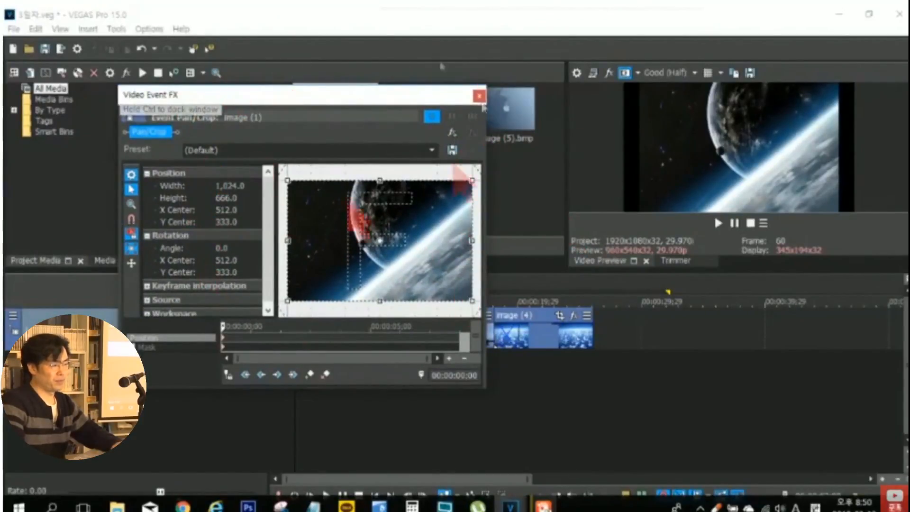
pyautogui.moveTo(331, 88); pyautogui.dragTo(293, 58)
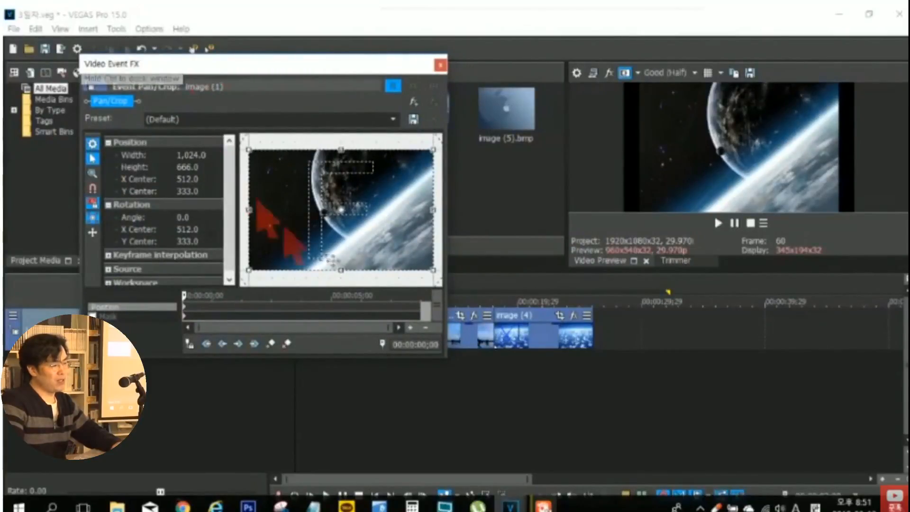
pyautogui.moveTo(443, 358); pyautogui.dragTo(544, 458)
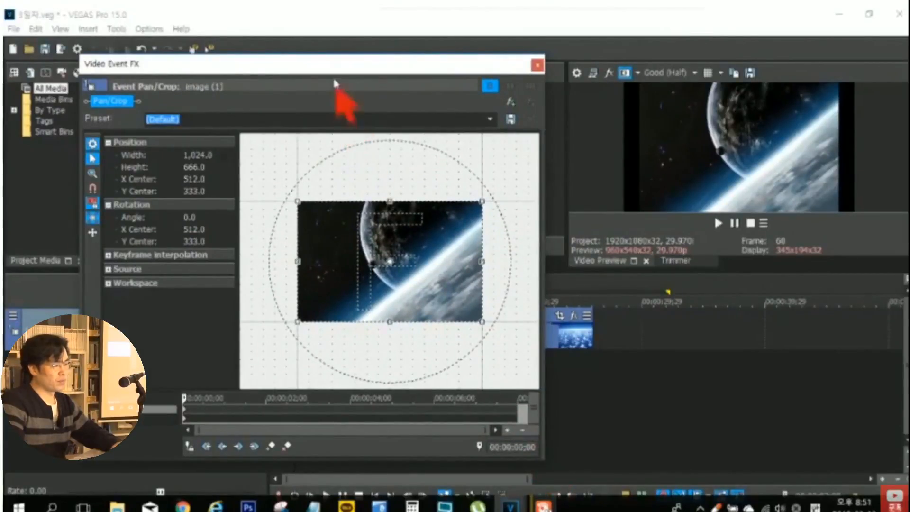
pyautogui.moveTo(323, 64); pyautogui.dragTo(297, 63)
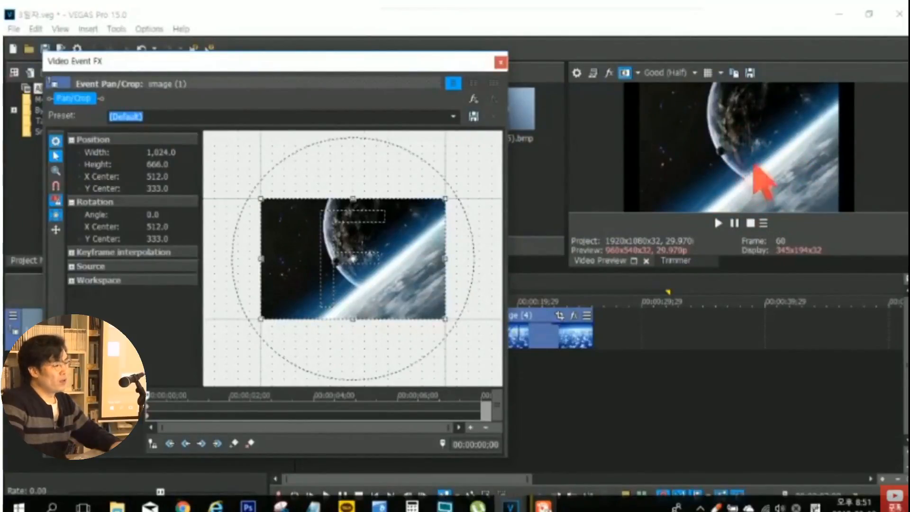
# - Move the playhead between the first and second image events to compare the preview while image (1)'s Pan/Crop settings stay open
pyautogui.moveTo(452, 66); pyautogui.dragTo(705, 332)
pyautogui.click(375, 297)
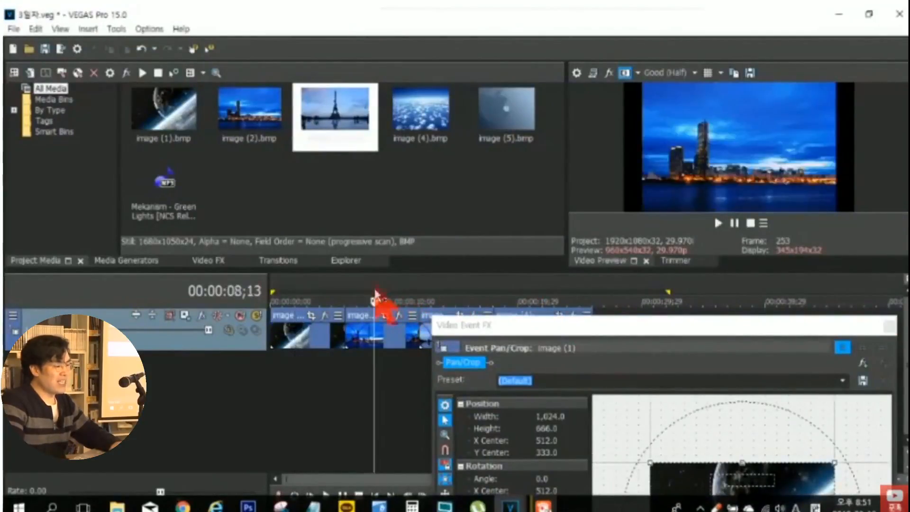
pyautogui.click(302, 287)
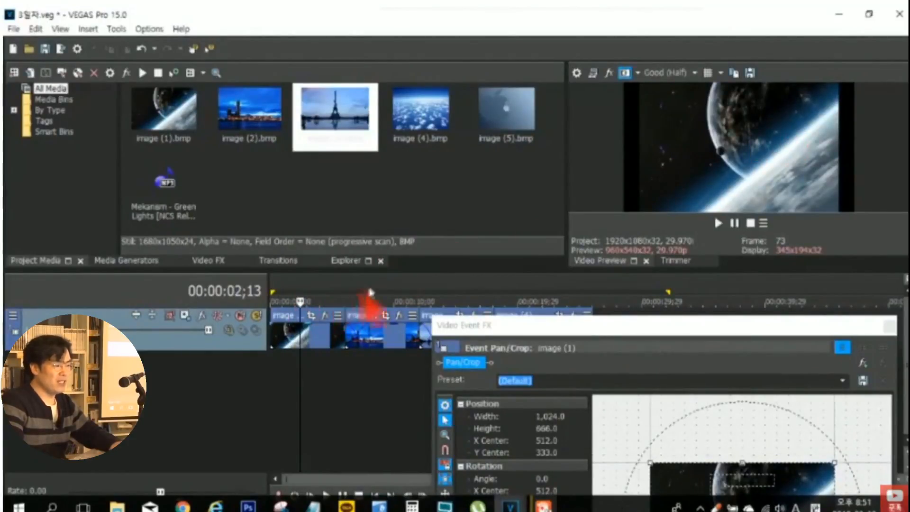
pyautogui.click(388, 283)
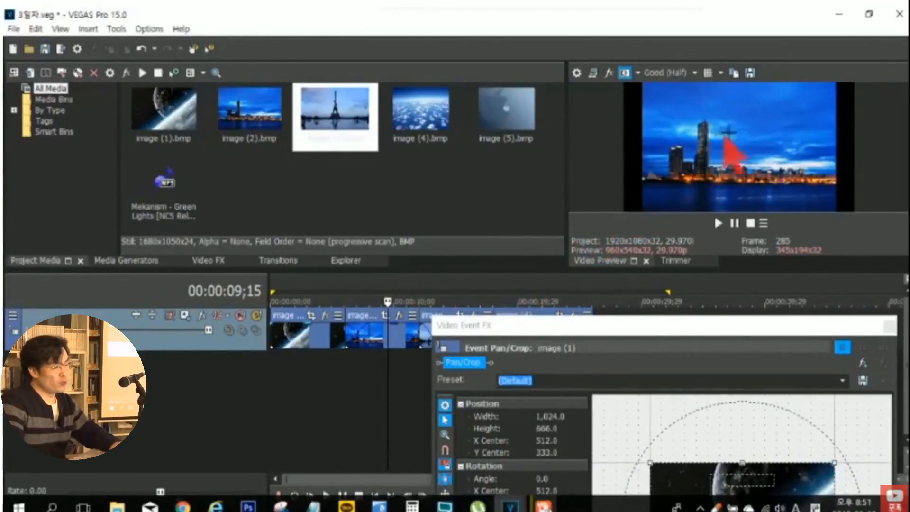
pyautogui.moveTo(722, 328); pyautogui.dragTo(343, 90)
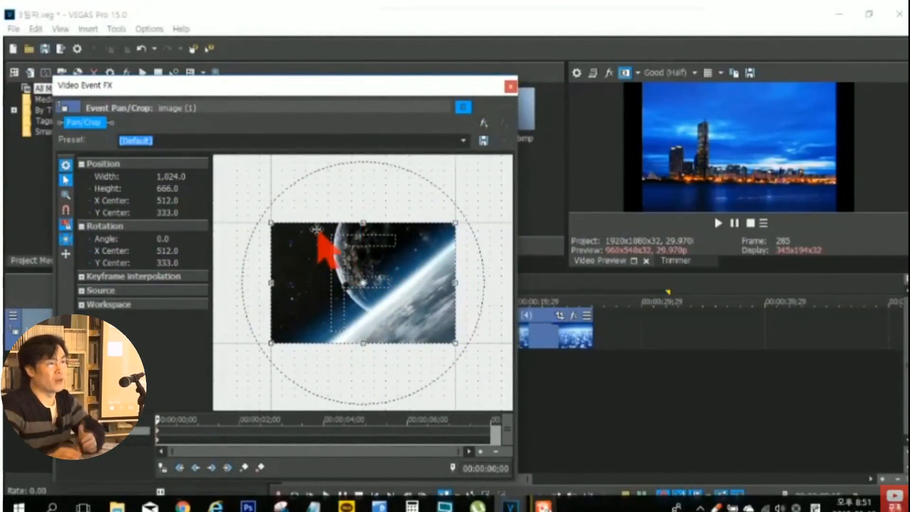
# - Try shifting image (1)'s crop frame to about X 430, Y 318 with the playhead on the second event, and restore it
pyautogui.moveTo(374, 289); pyautogui.dragTo(394, 311)
pyautogui.rightClick(393, 311)
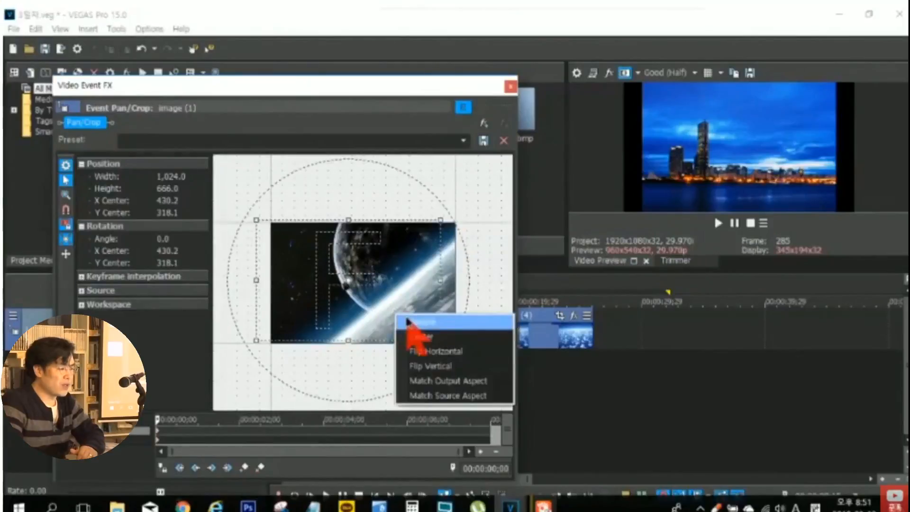
pyautogui.click(412, 319)
# - Place the playhead within the first image event so the preview shows image (1)
pyautogui.moveTo(300, 91); pyautogui.dragTo(643, 115)
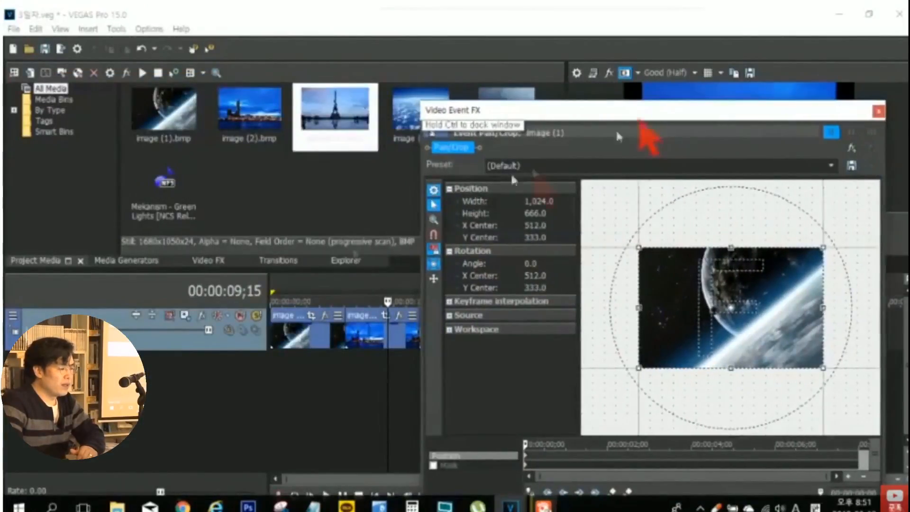
pyautogui.click(299, 279)
pyautogui.click(307, 278)
pyautogui.click(303, 276)
pyautogui.moveTo(550, 114); pyautogui.dragTo(186, 75)
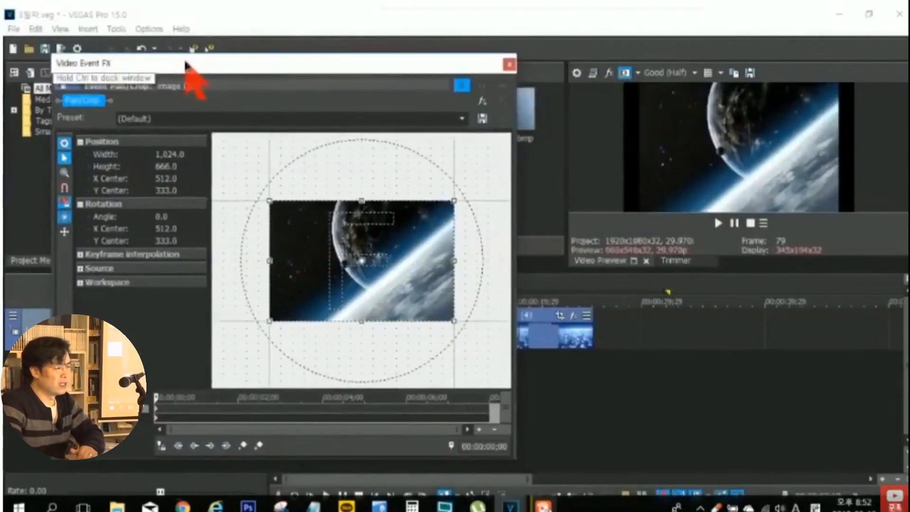
# - Try shifting image (1)'s crop frame to about X 538, Y 292, and return it to the centre
pyautogui.moveTo(305, 239)
pyautogui.mouseDown()
pyautogui.moveTo(291, 205)
pyautogui.moveTo(286, 256)
pyautogui.moveTo(332, 278)
pyautogui.moveTo(368, 279)
pyautogui.moveTo(394, 263)
pyautogui.moveTo(382, 237)
pyautogui.moveTo(331, 234)
pyautogui.moveTo(308, 244)
pyautogui.mouseUp()
pyautogui.rightClick(308, 244)
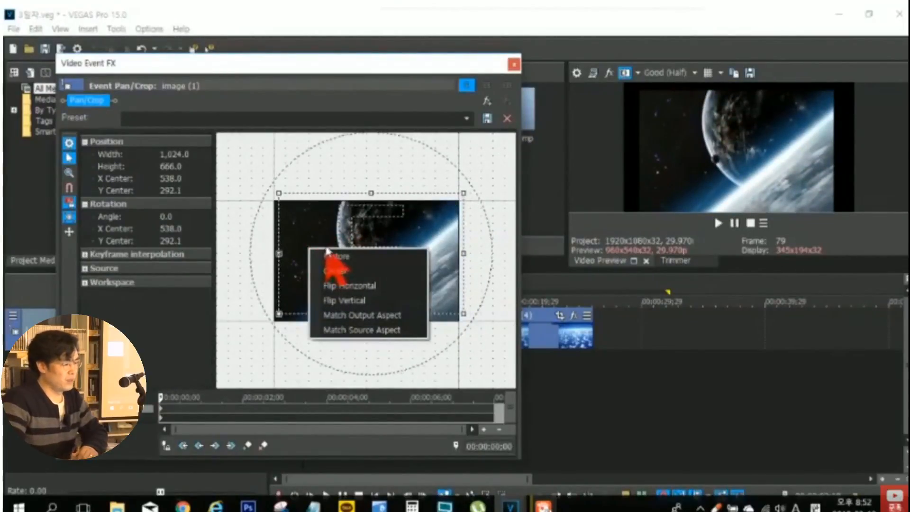
pyautogui.click(334, 271)
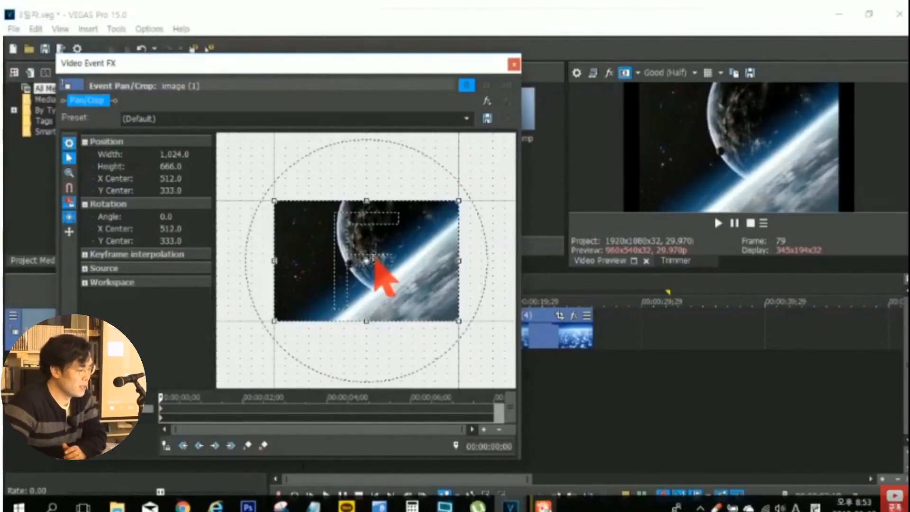
# - Zoom the Pan/Crop workspace in and out to examine image (1) and the blank area around it
pyautogui.scroll(-2, 375, 256)
pyautogui.scroll(-3, 374, 258)
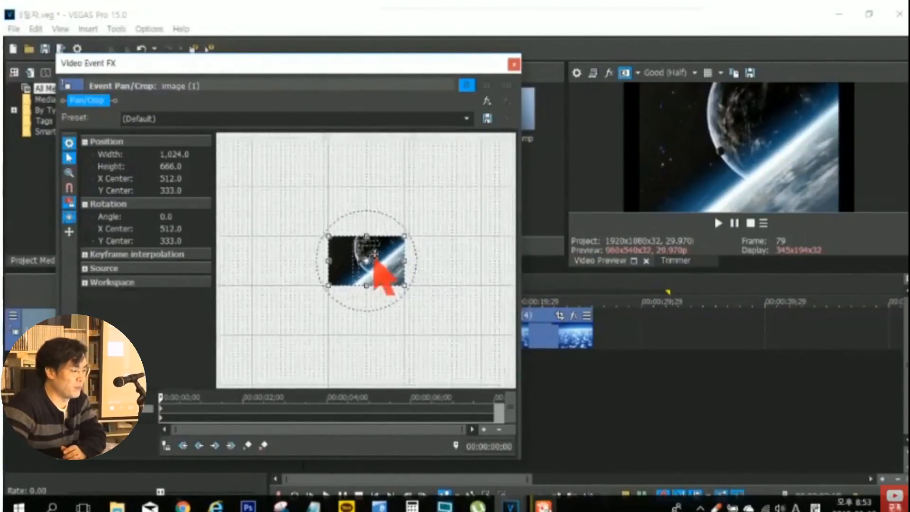
pyautogui.scroll(3, 375, 258)
pyautogui.scroll(3, 375, 256)
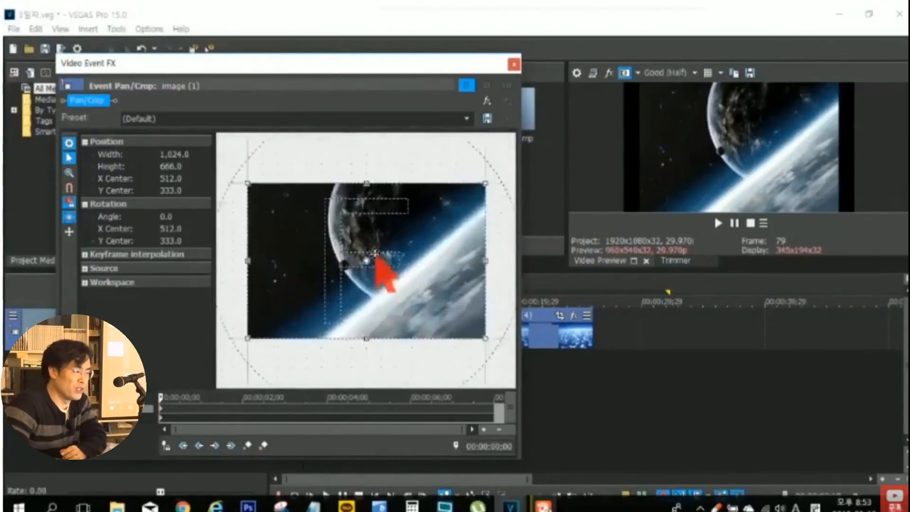
pyautogui.scroll(-4, 375, 257)
pyautogui.scroll(3, 376, 256)
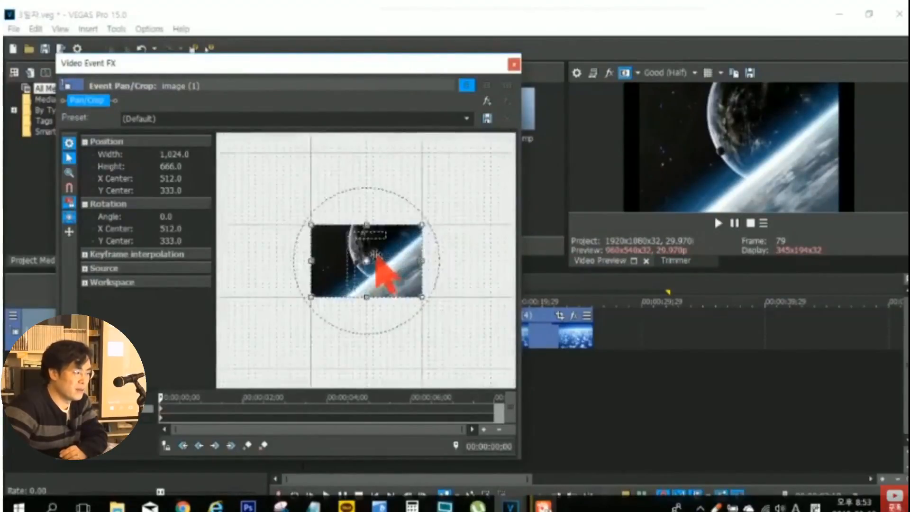
pyautogui.scroll(-2, 375, 258)
pyautogui.scroll(1, 375, 258)
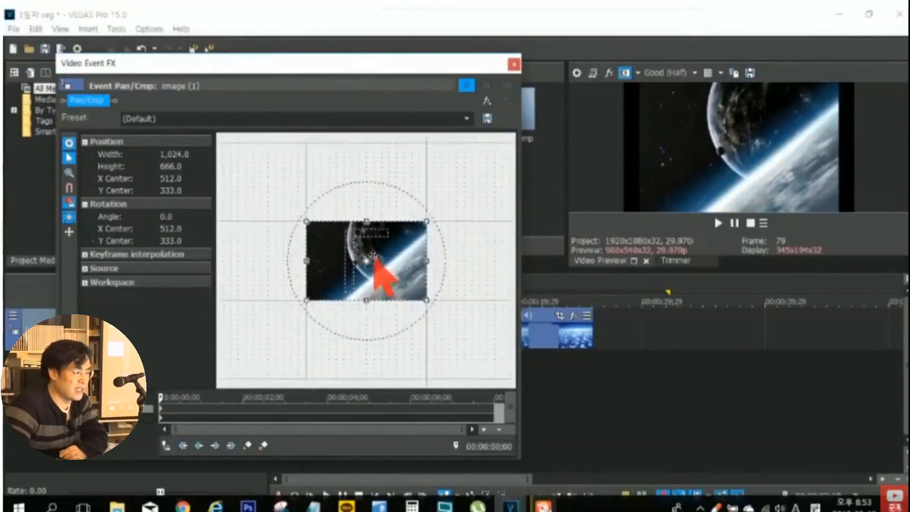
# - Enlarge image (1)'s crop frame proportionally, ending at about 1,445 by 940
pyautogui.scroll(-2, 375, 259)
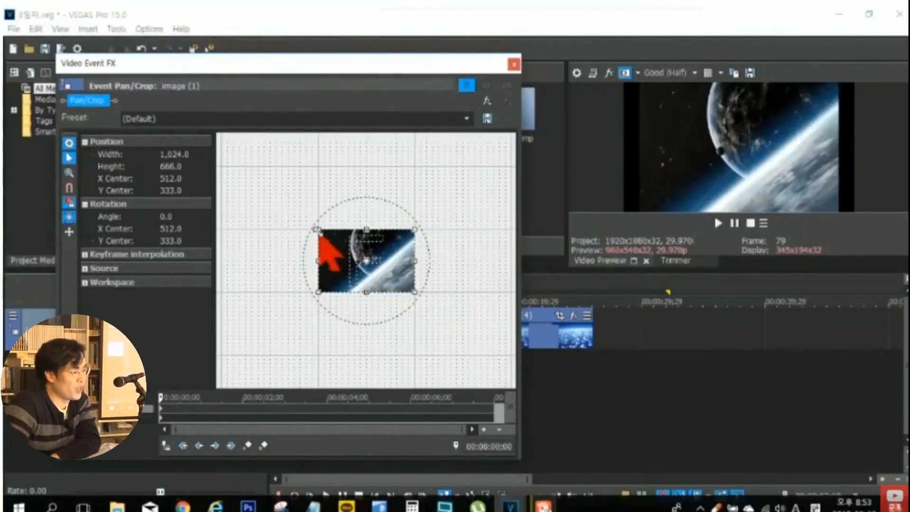
pyautogui.moveTo(315, 229); pyautogui.dragTo(288, 199)
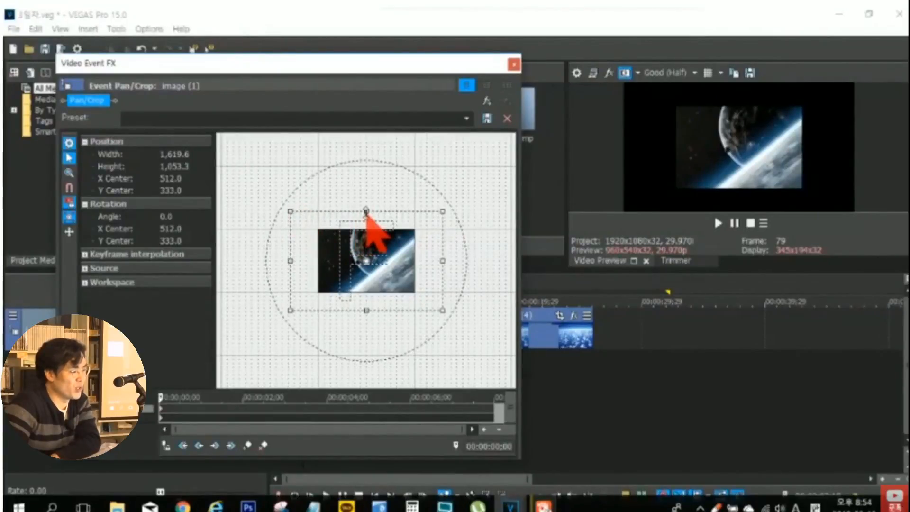
pyautogui.moveTo(366, 211)
pyautogui.mouseDown()
pyautogui.moveTo(365, 180)
pyautogui.moveTo(360, 216)
pyautogui.mouseUp()
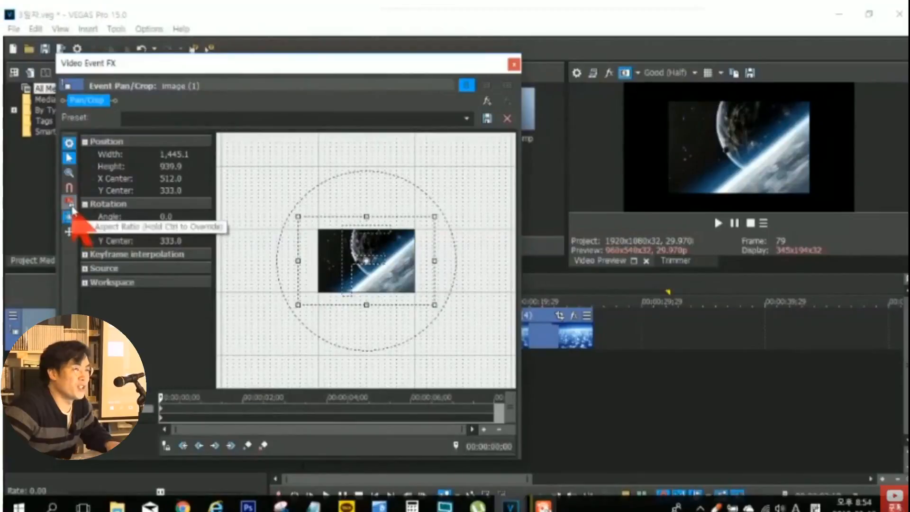
# - Turn off the aspect ratio lock and change only the crop frame's width, first to about 1,913 and finally about 1,544
pyautogui.press('ctrl')
pyautogui.press('ctrl')
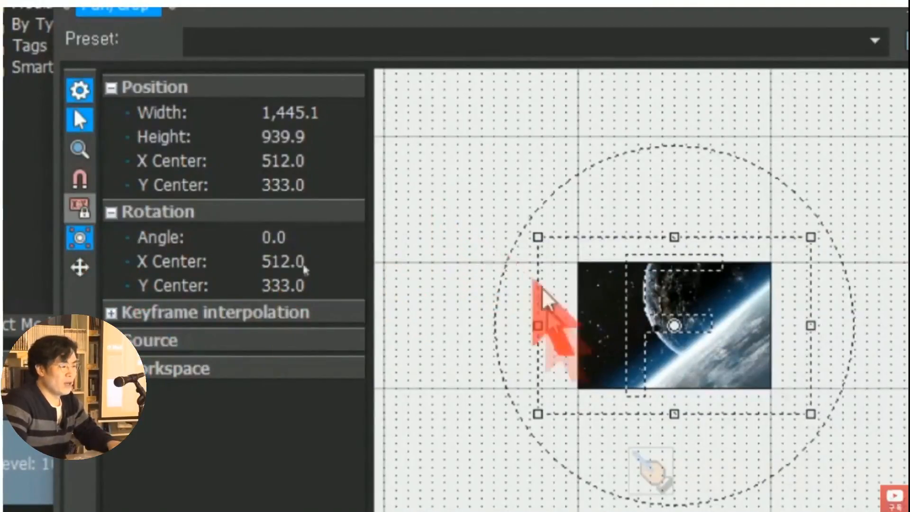
pyautogui.moveTo(538, 331); pyautogui.dragTo(491, 327)
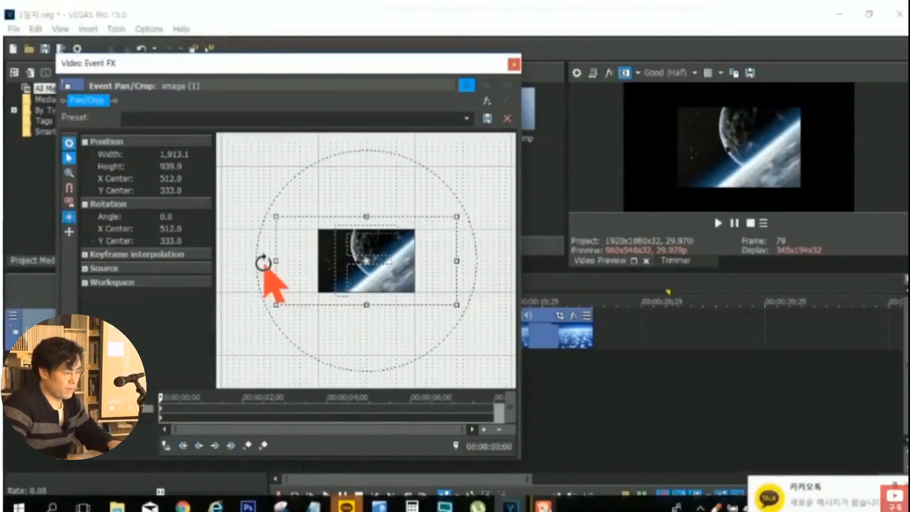
pyautogui.moveTo(276, 261); pyautogui.dragTo(294, 276)
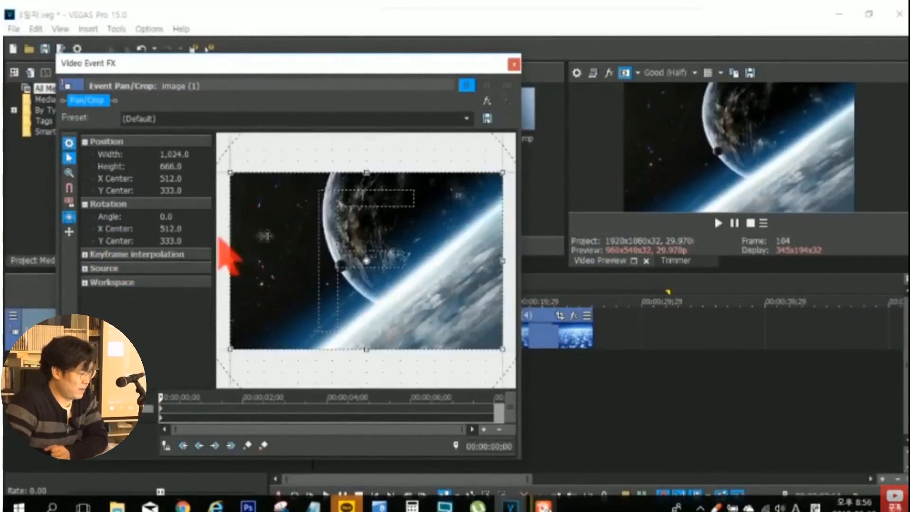
# - Try resizing the crop frame's width and height independently, ending at about 968.5 by 577.6, and restore the default framing
pyautogui.scroll(-4, 261, 234)
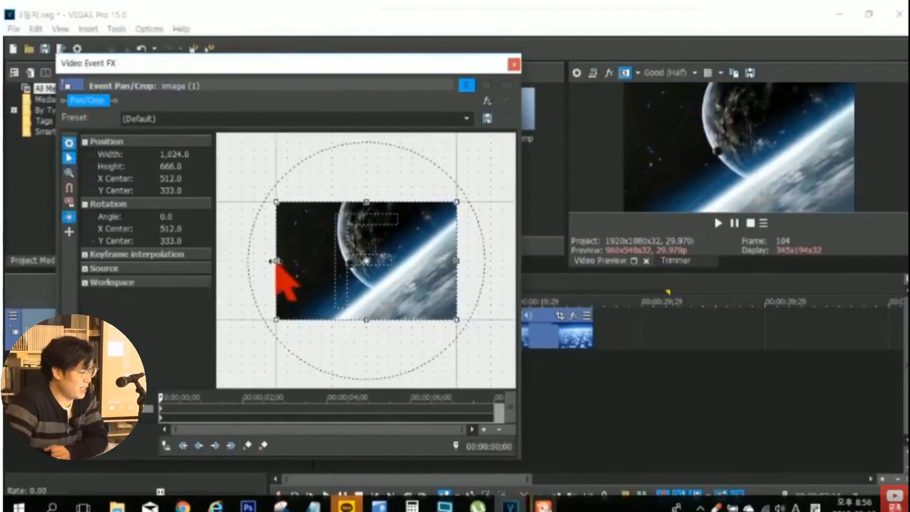
pyautogui.moveTo(277, 261); pyautogui.dragTo(242, 262)
pyautogui.scroll(-1, 324, 265)
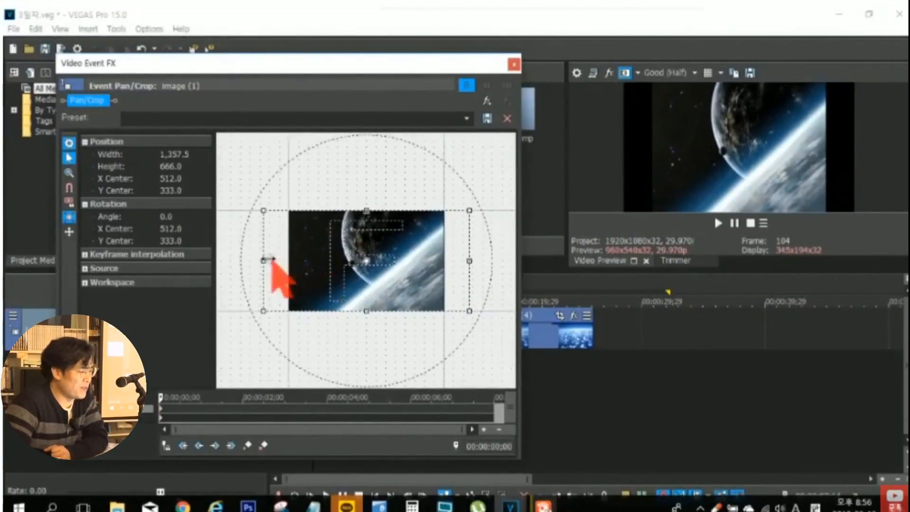
pyautogui.moveTo(281, 262)
pyautogui.mouseDown()
pyautogui.moveTo(346, 262)
pyautogui.moveTo(227, 266)
pyautogui.moveTo(293, 261)
pyautogui.mouseUp()
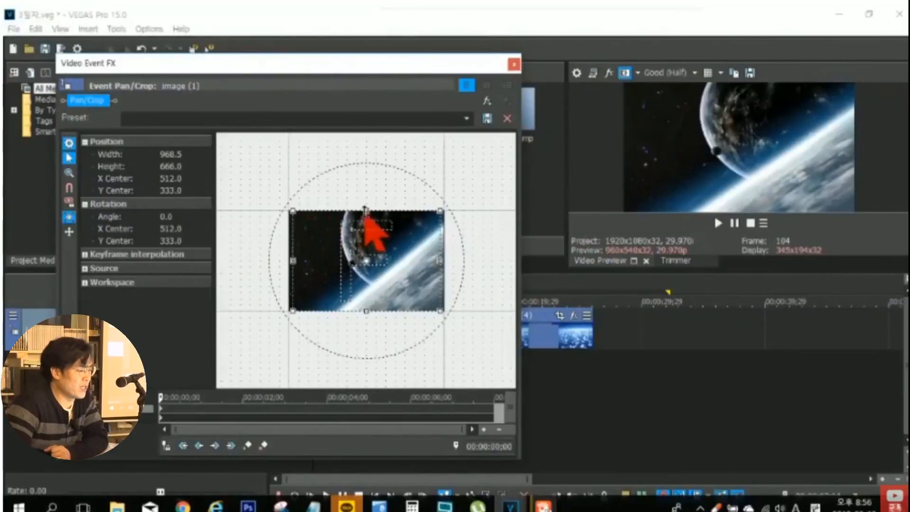
pyautogui.moveTo(366, 211)
pyautogui.mouseDown()
pyautogui.moveTo(366, 184)
pyautogui.moveTo(375, 180)
pyautogui.moveTo(368, 186)
pyautogui.moveTo(374, 242)
pyautogui.moveTo(379, 177)
pyautogui.moveTo(380, 216)
pyautogui.mouseUp()
pyautogui.rightClick(388, 236)
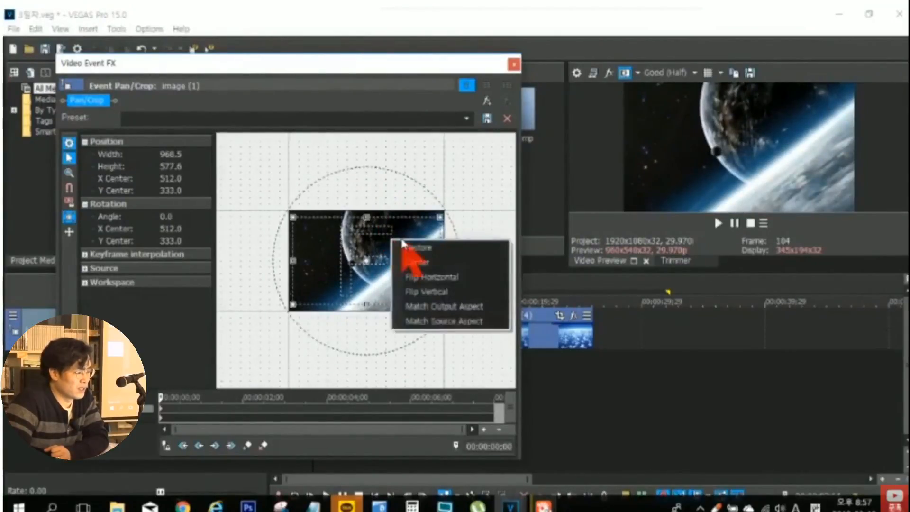
pyautogui.click(405, 244)
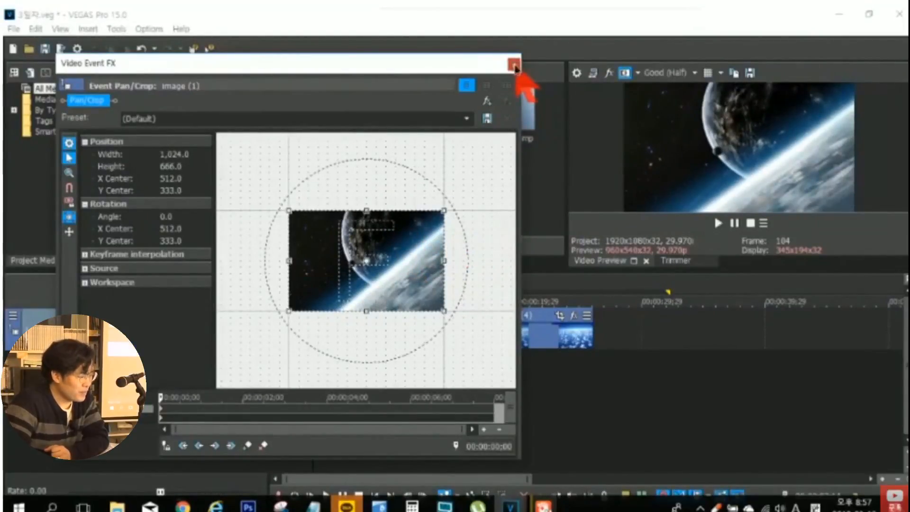
# - Close image (1)'s crop settings, delete that event from the timeline, and place the playhead on image (2)
pyautogui.click(514, 66)
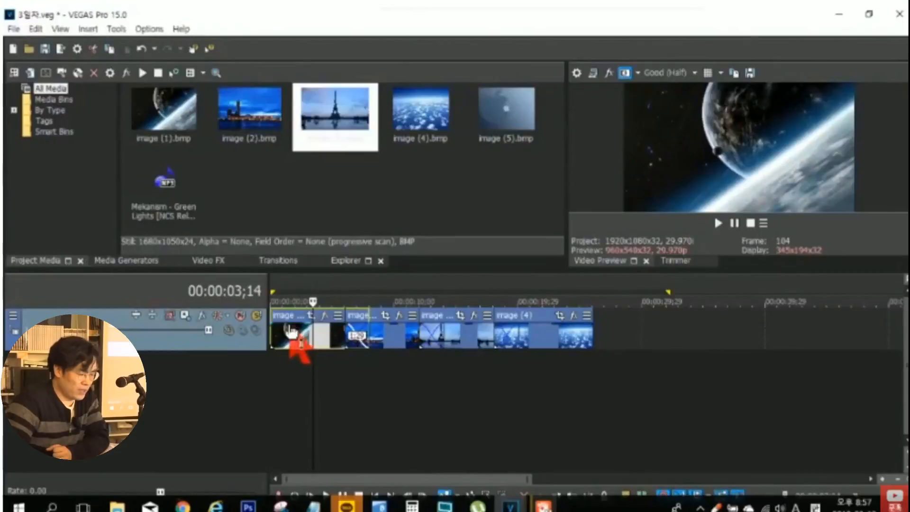
pyautogui.press('Delete')
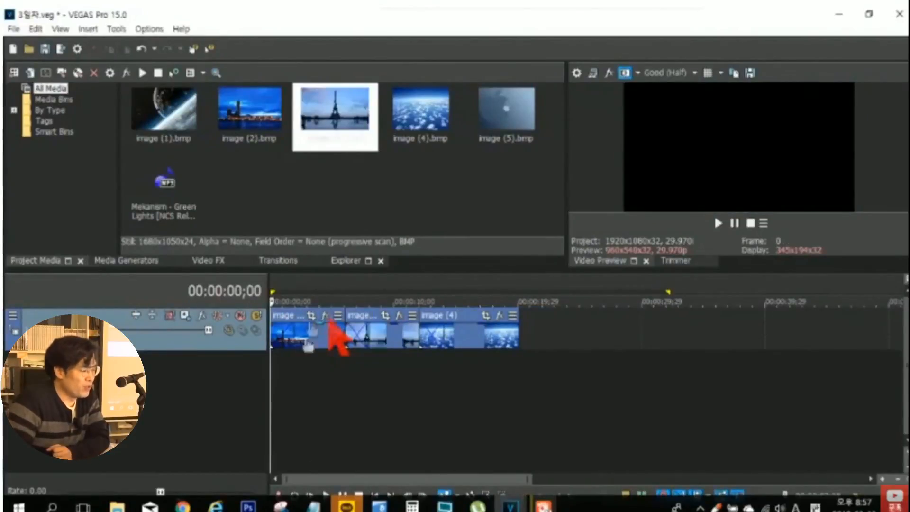
pyautogui.click(318, 364)
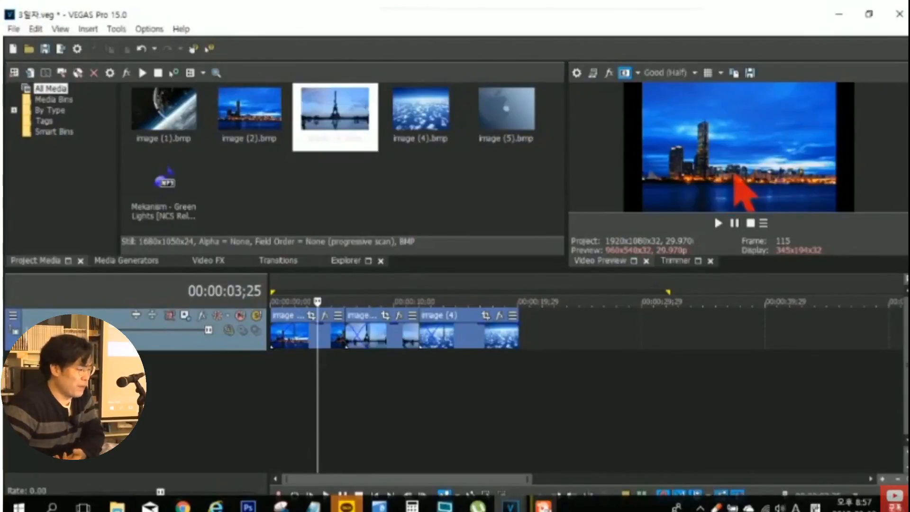
# - Turn off Maintain Aspect Ratio for image (2) on the timeline, compare the preview, and turn the option back on
pyautogui.click(309, 338)
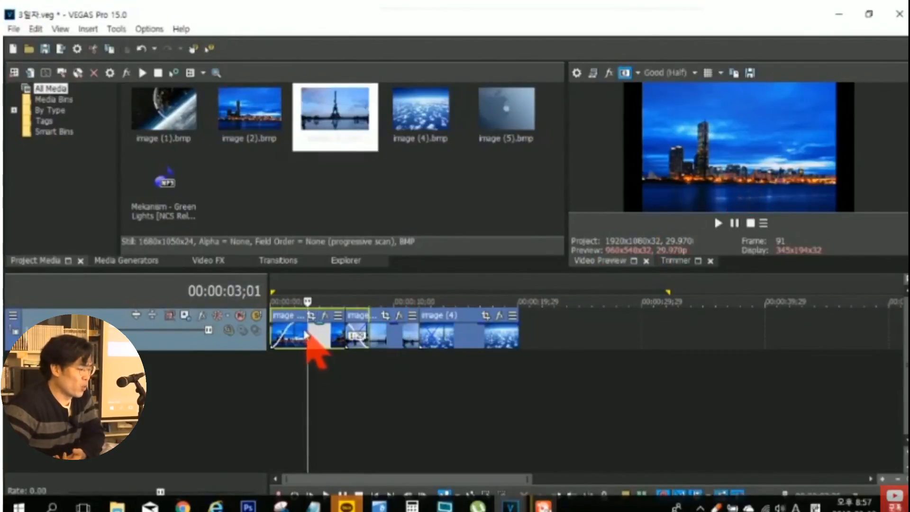
pyautogui.rightClick(306, 335)
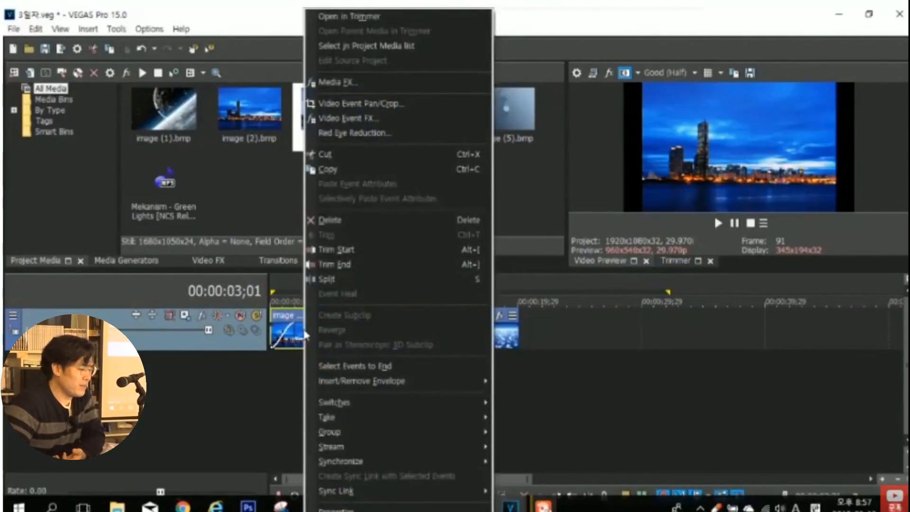
pyautogui.moveTo(388, 410)
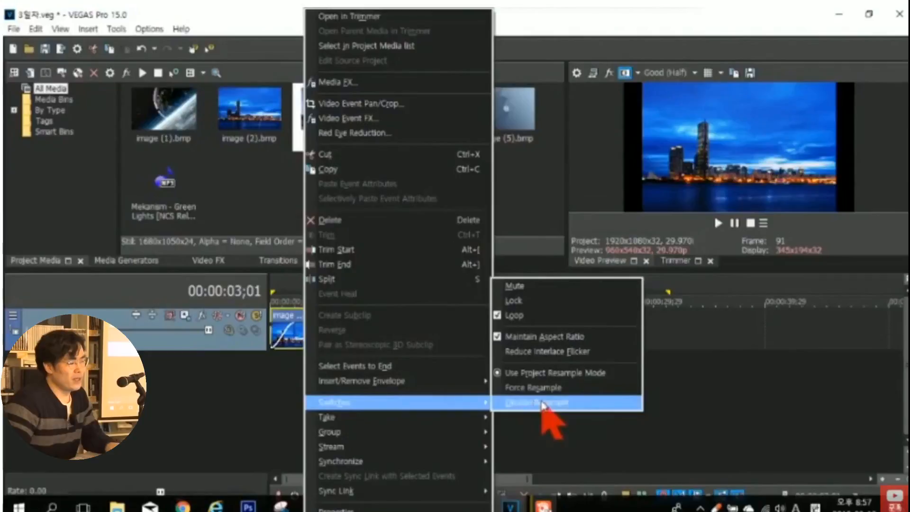
pyautogui.click(540, 340)
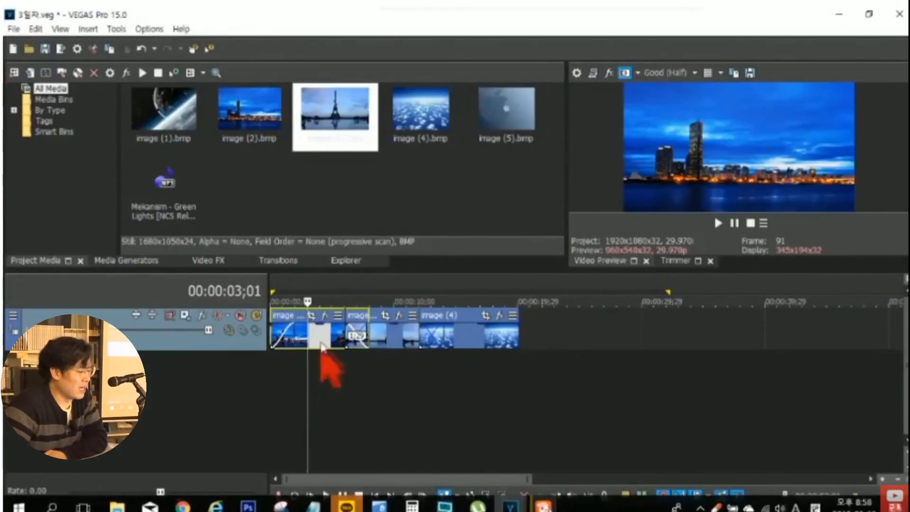
pyautogui.rightClick(301, 335)
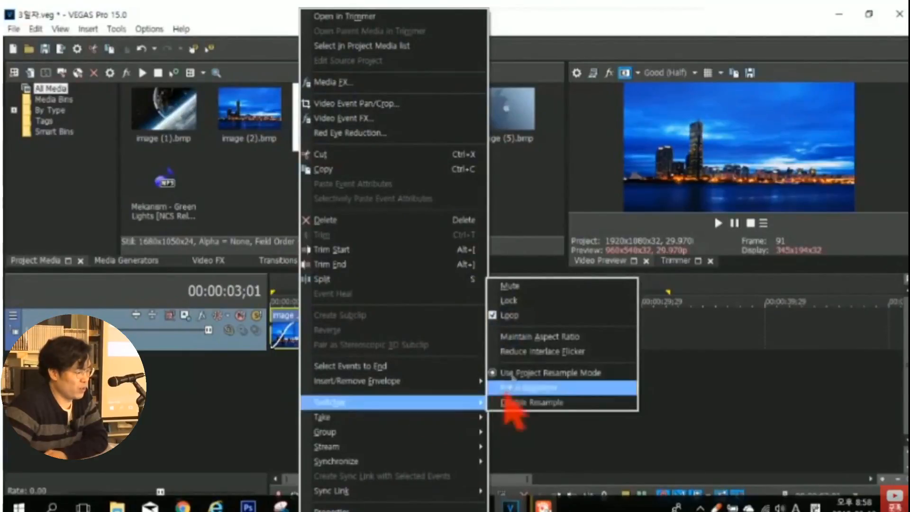
pyautogui.click(517, 344)
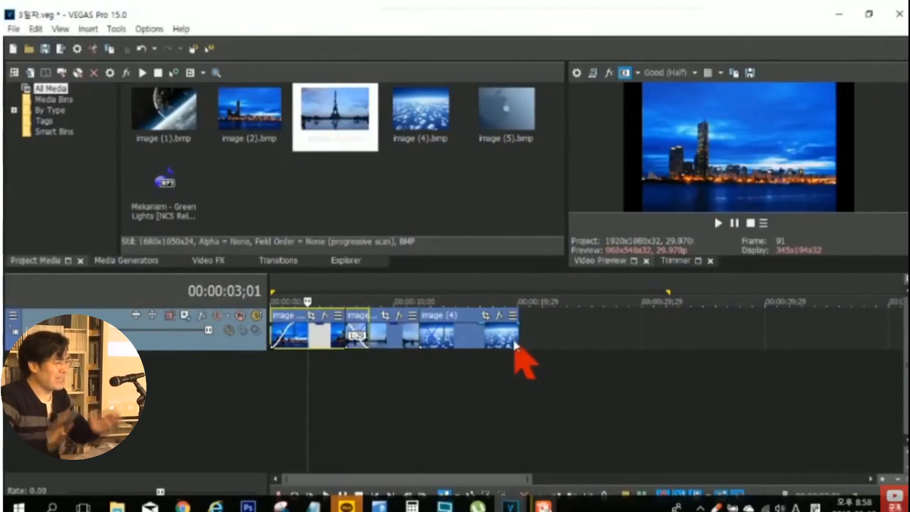
# - Import IE001415795_STD.jpg into the project, place it on the track after image (4), and preview it at about 00:00:25;23
pyautogui.click(491, 186)
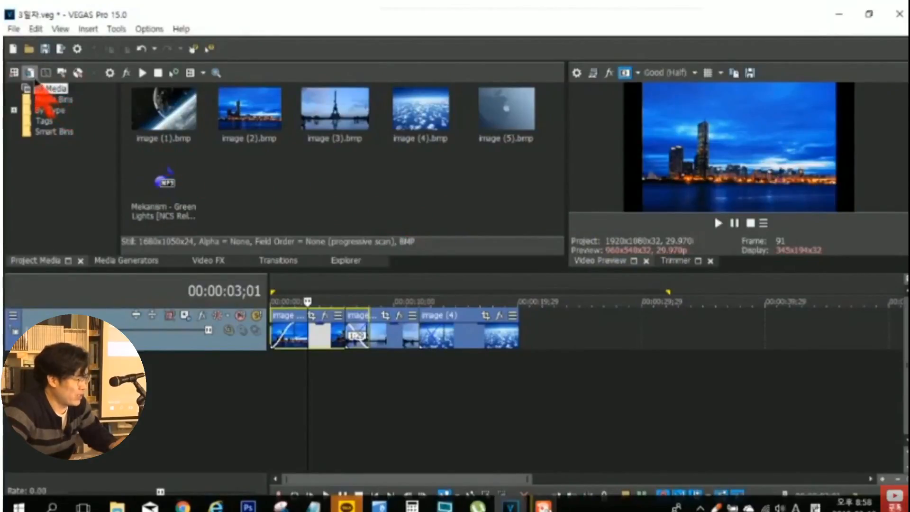
pyautogui.click(29, 72)
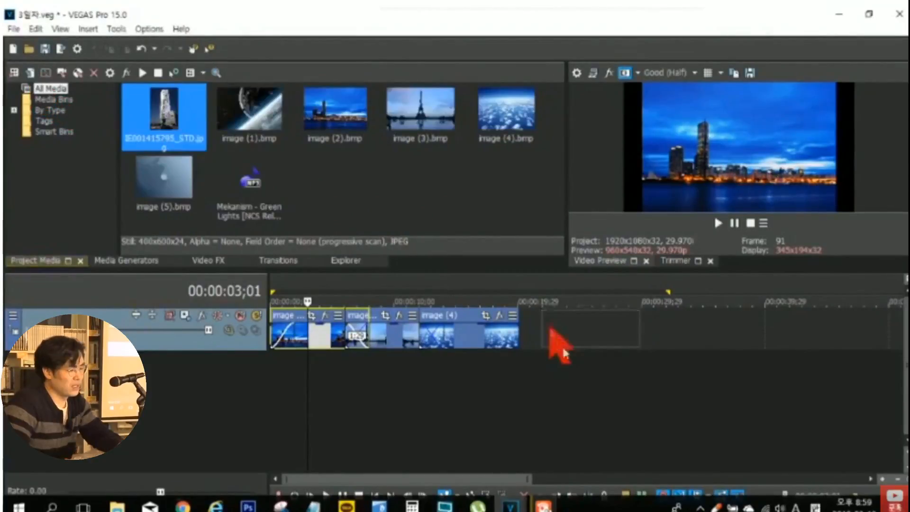
pyautogui.moveTo(558, 345); pyautogui.dragTo(559, 346)
pyautogui.click(590, 385)
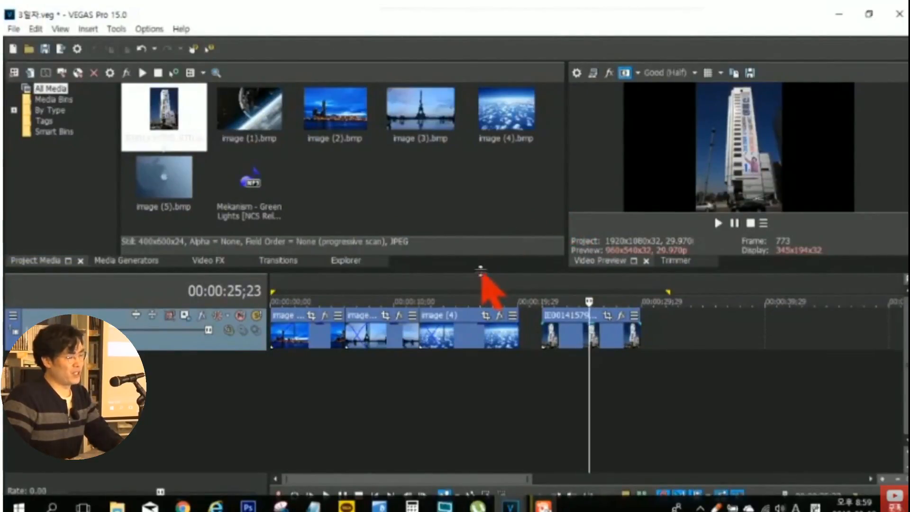
# - Enlarge the preview area, turn off Maintain Aspect Ratio for the IE001415795_STD event, and check the picture at different points
pyautogui.moveTo(481, 304); pyautogui.dragTo(484, 358)
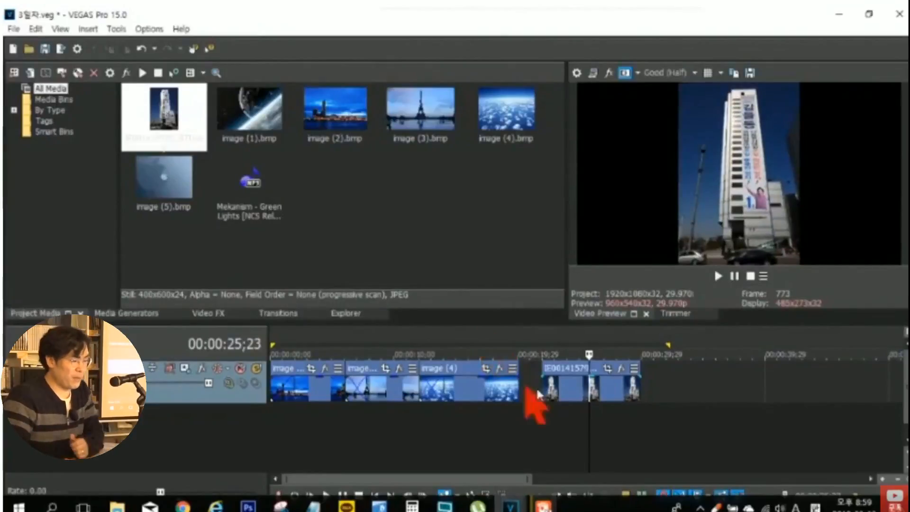
pyautogui.rightClick(576, 385)
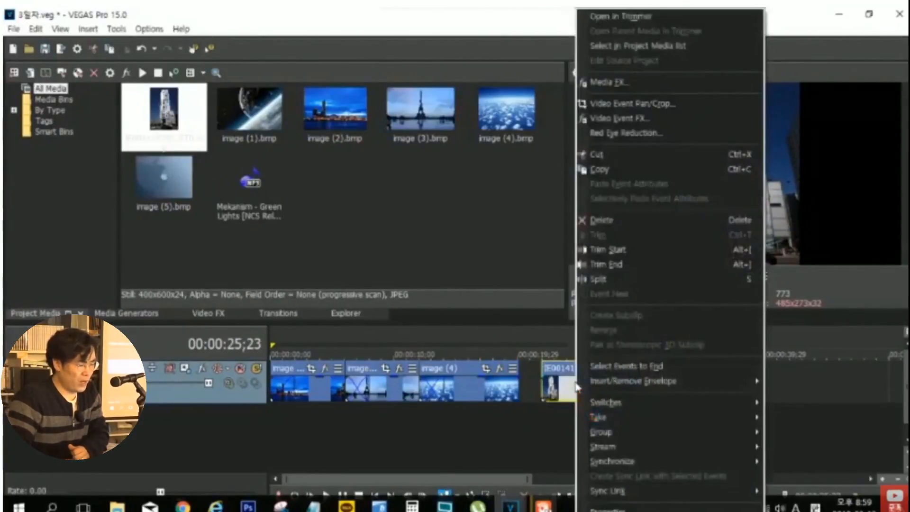
pyautogui.moveTo(647, 402)
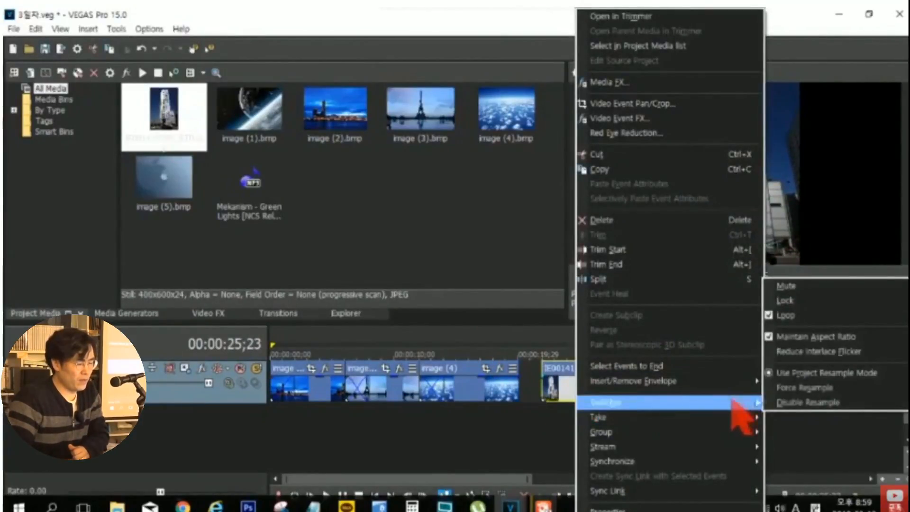
pyautogui.click(785, 351)
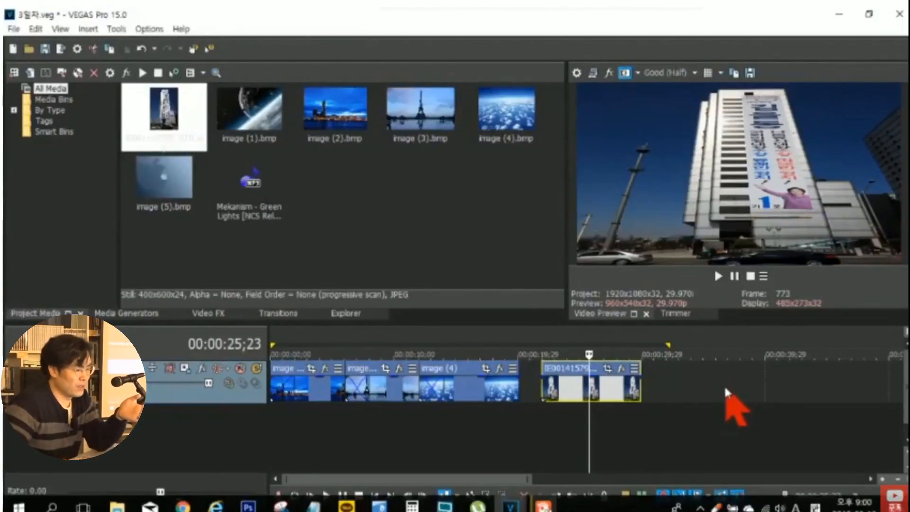
pyautogui.click(607, 425)
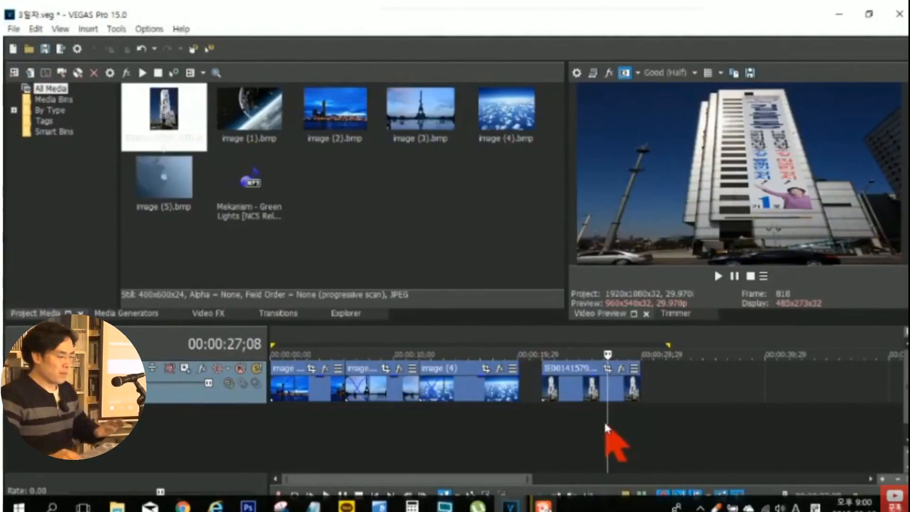
pyautogui.click(582, 420)
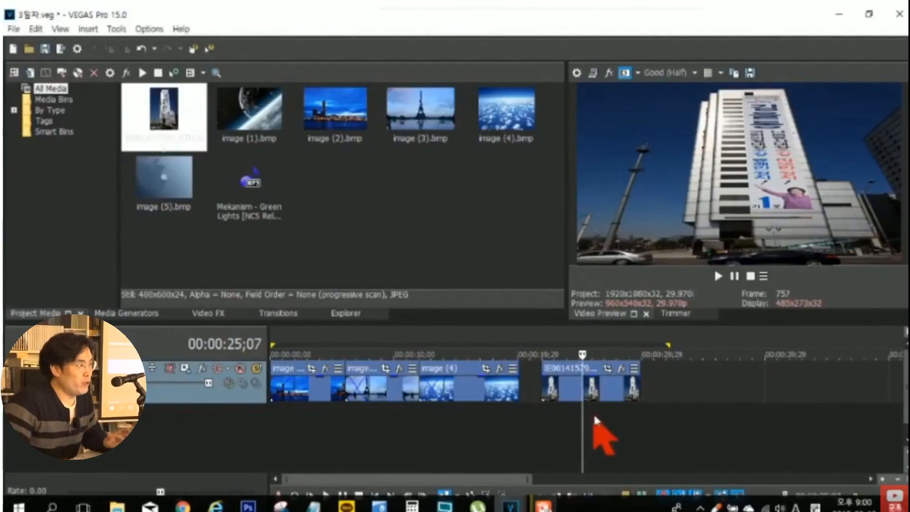
# - Open Event Pan/Crop for the building image, widen its crop frame to about 663.2, and narrow it to about 394.5
pyautogui.click(614, 371)
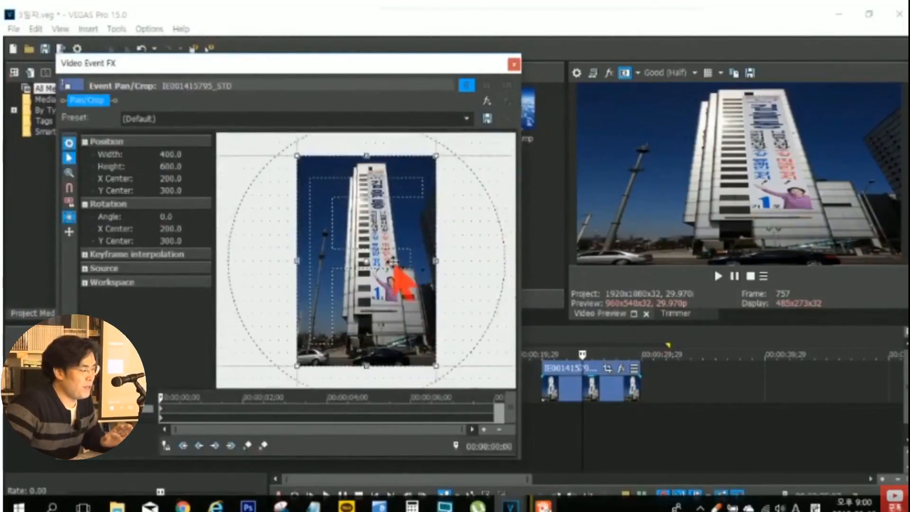
pyautogui.scroll(-3, 392, 261)
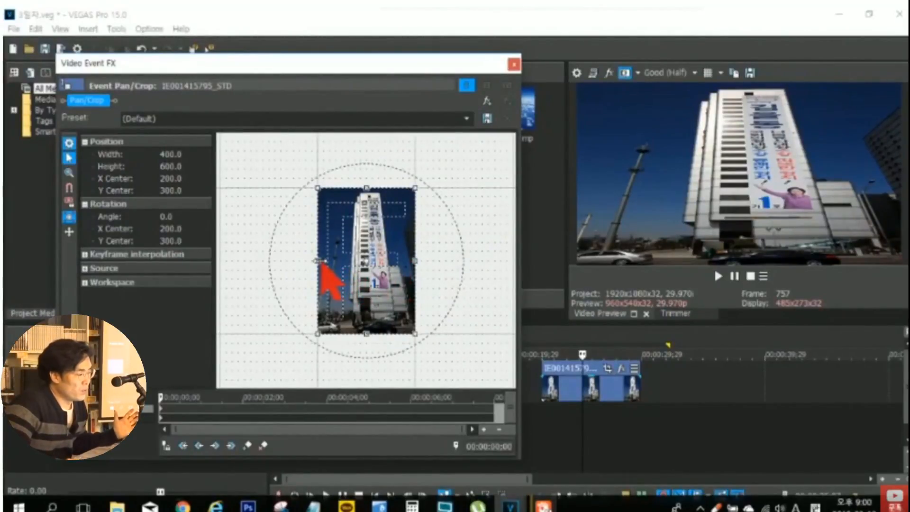
pyautogui.moveTo(316, 261); pyautogui.dragTo(286, 261)
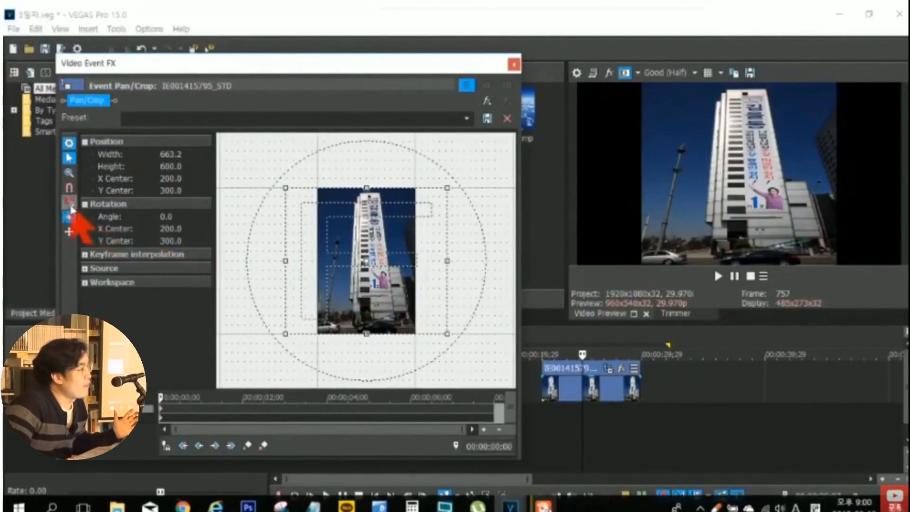
pyautogui.moveTo(286, 260); pyautogui.dragTo(318, 262)
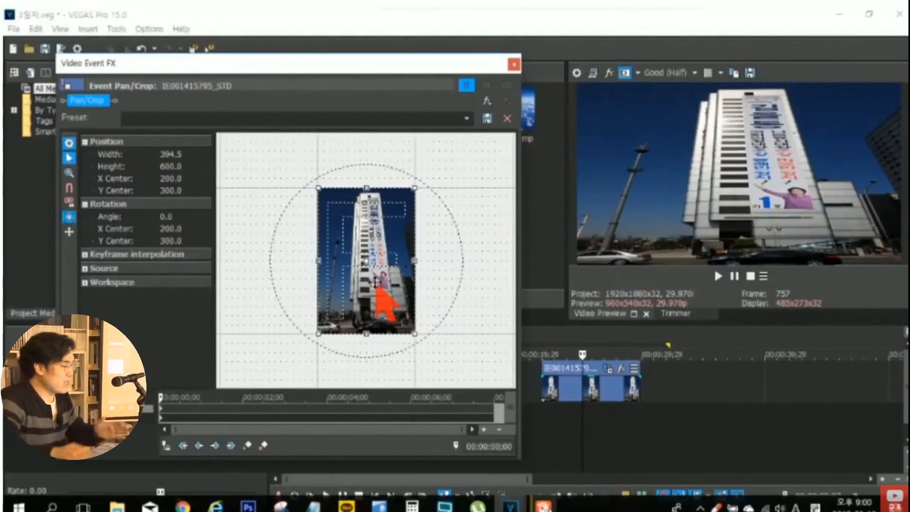
# - Widen the building's crop frame to about 701.6 with the aspect ratio lock off, turn the lock on, and close the crop settings
pyautogui.click(68, 202)
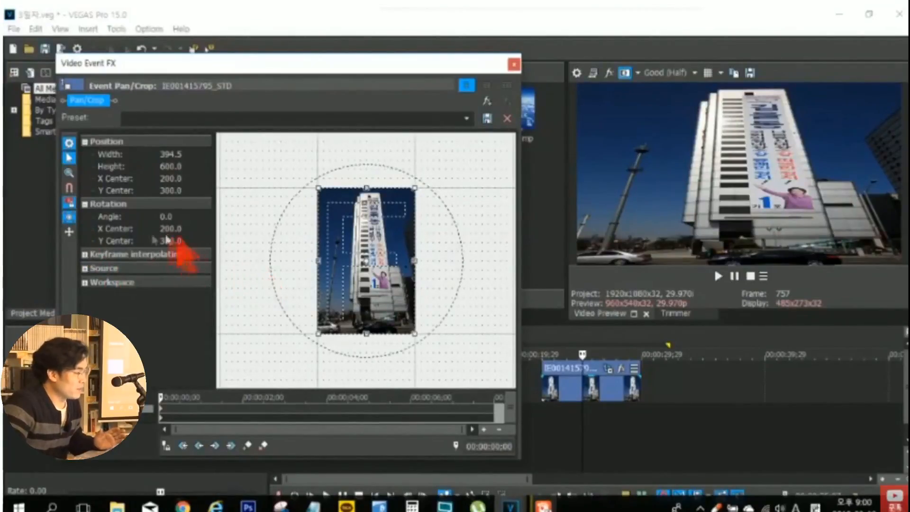
pyautogui.moveTo(317, 262)
pyautogui.mouseDown()
pyautogui.moveTo(295, 259)
pyautogui.moveTo(326, 264)
pyautogui.moveTo(313, 266)
pyautogui.mouseUp()
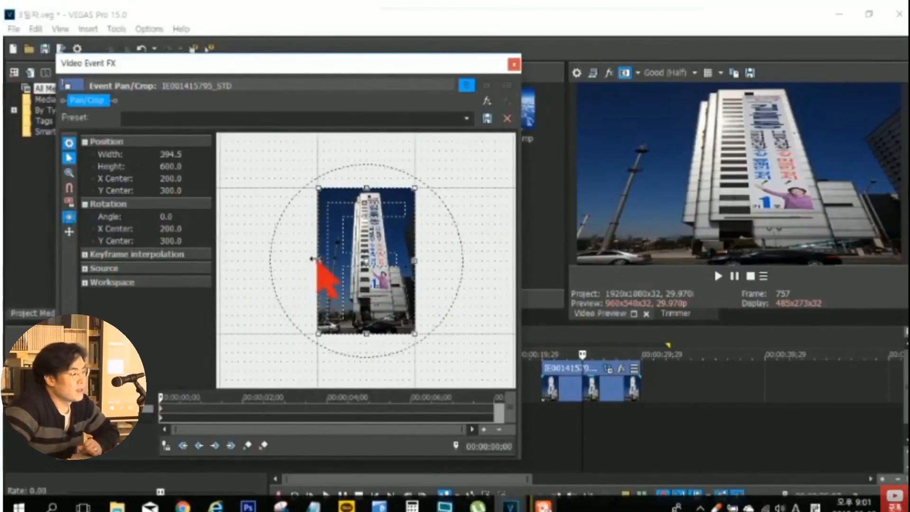
pyautogui.moveTo(309, 261); pyautogui.dragTo(279, 263)
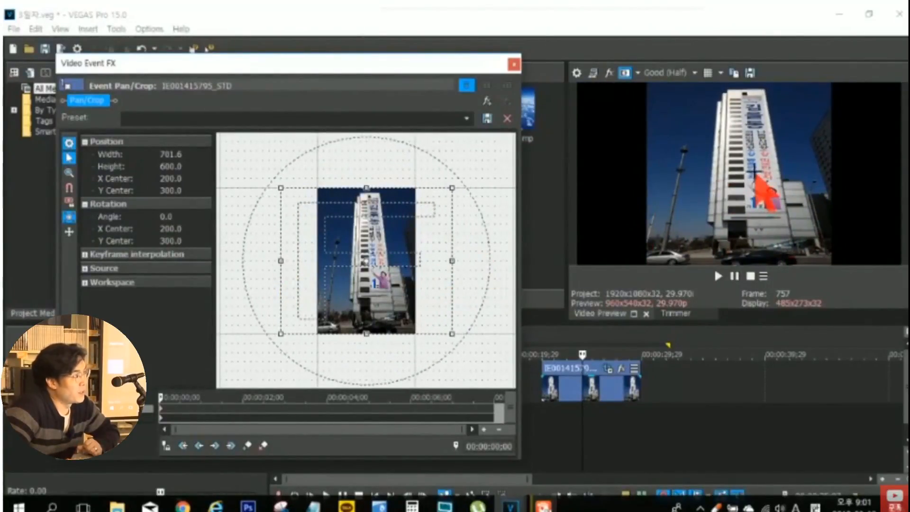
pyautogui.click(70, 204)
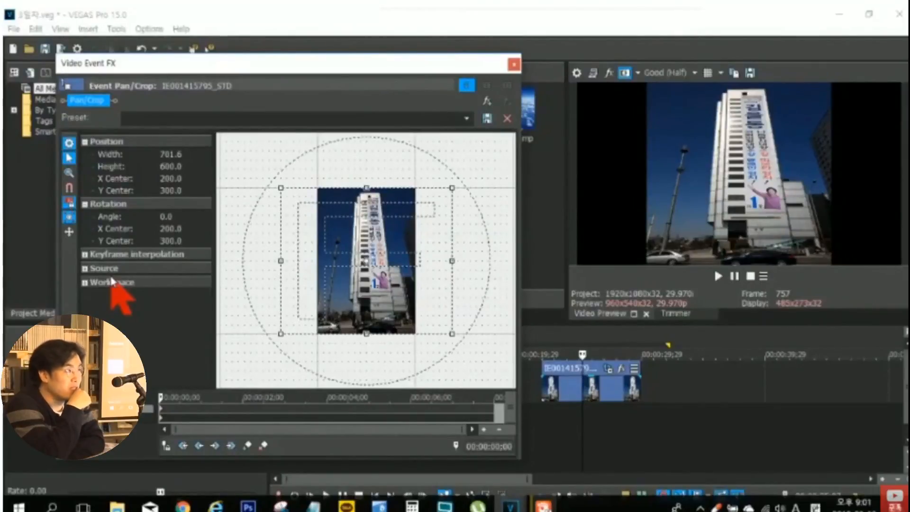
pyautogui.click(512, 65)
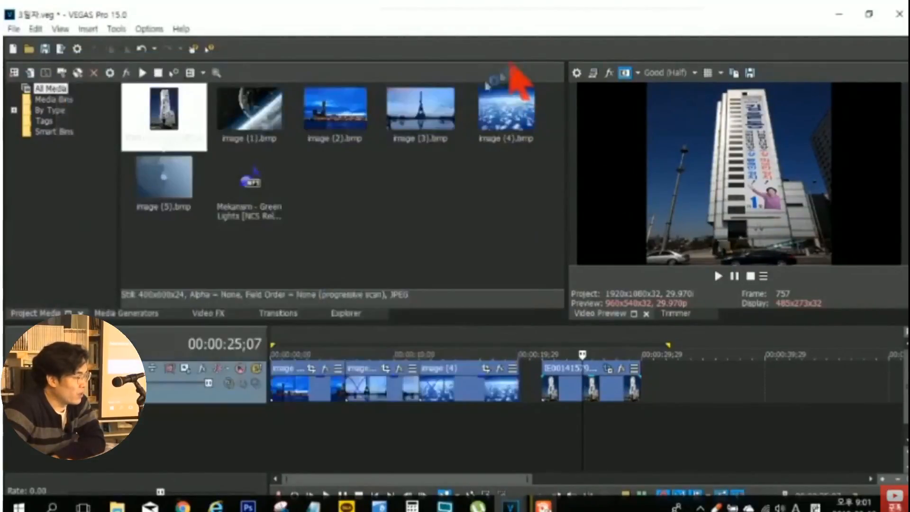
# - Move the cropped building event slightly later, add an uncropped copy of IE001415795_STD.jpg after it, and compare both in the preview
pyautogui.click(569, 386)
pyautogui.moveTo(594, 384); pyautogui.dragTo(628, 390)
pyautogui.click(599, 387)
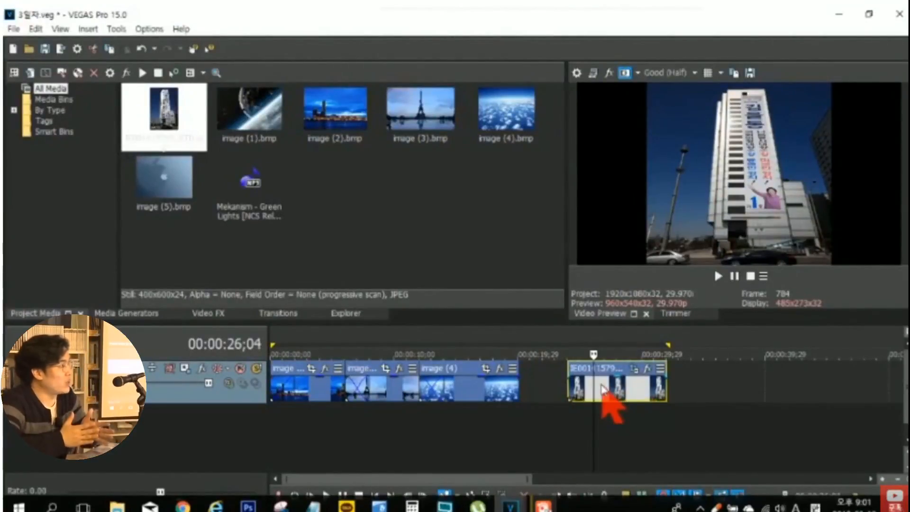
pyautogui.moveTo(186, 138); pyautogui.dragTo(726, 414)
pyautogui.click(729, 415)
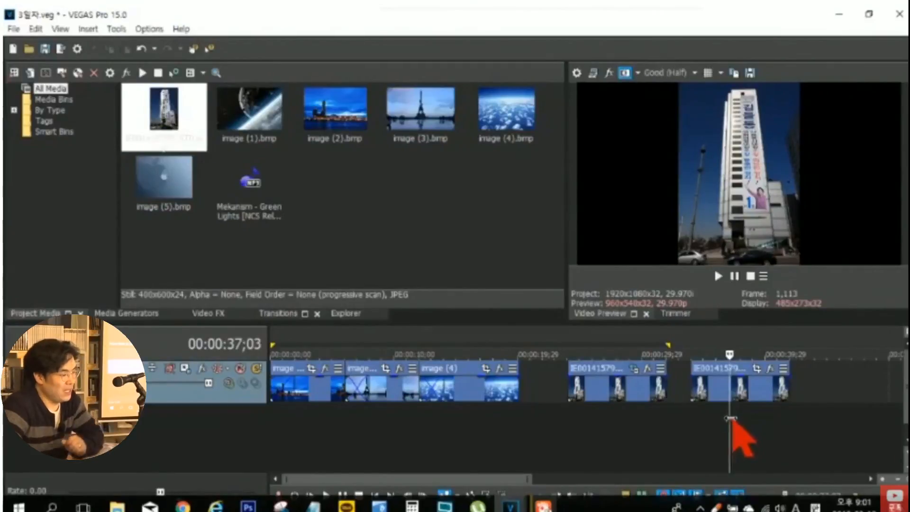
pyautogui.click(623, 415)
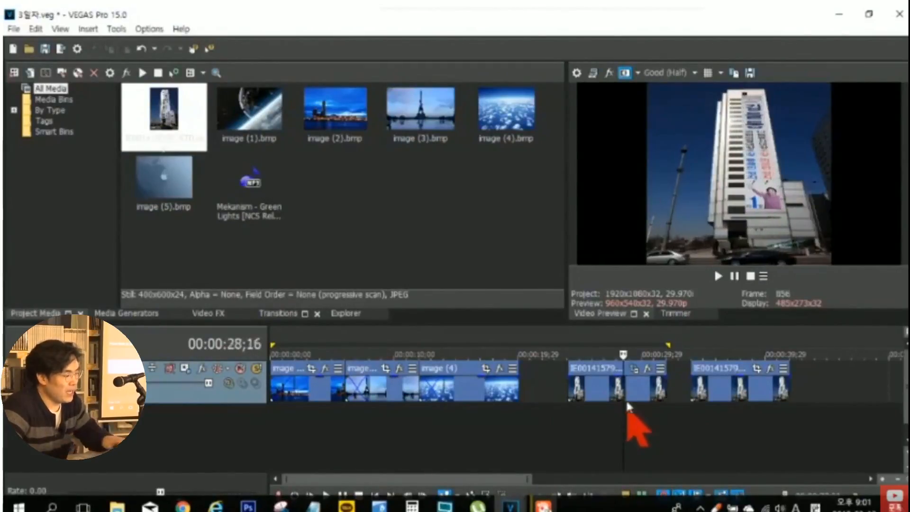
# - Shrink the first building event's crop frame proportionally to about 162.2 by 138.7 and center it at about X 283.4, Y 448.3
pyautogui.click(634, 372)
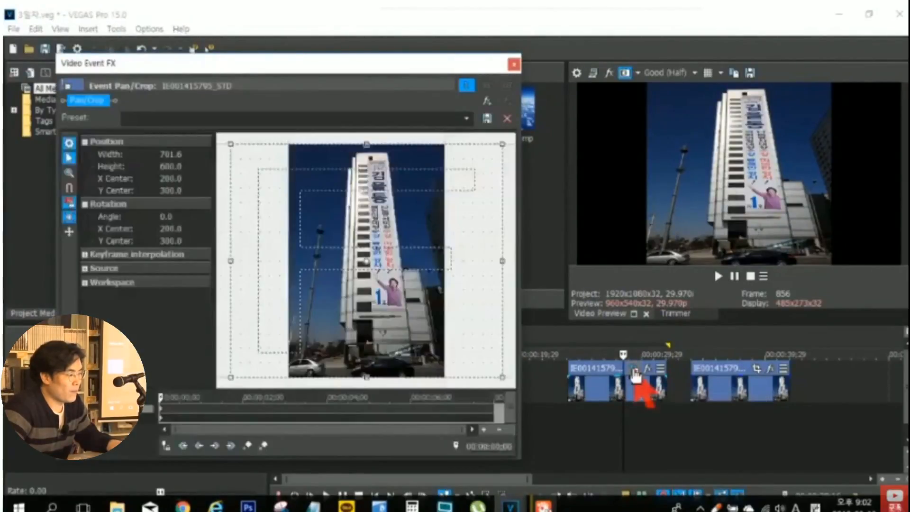
pyautogui.scroll(-3, 427, 274)
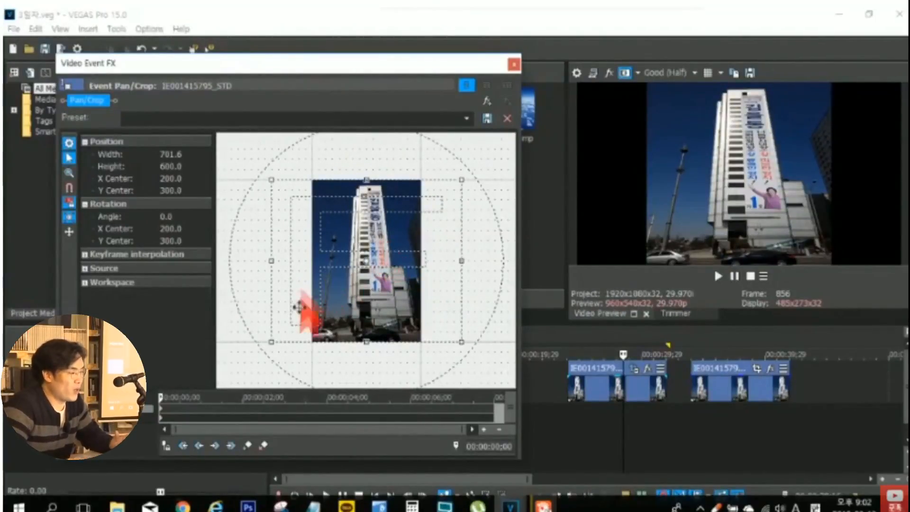
pyautogui.moveTo(272, 340); pyautogui.dragTo(342, 214)
pyautogui.scroll(2, 411, 298)
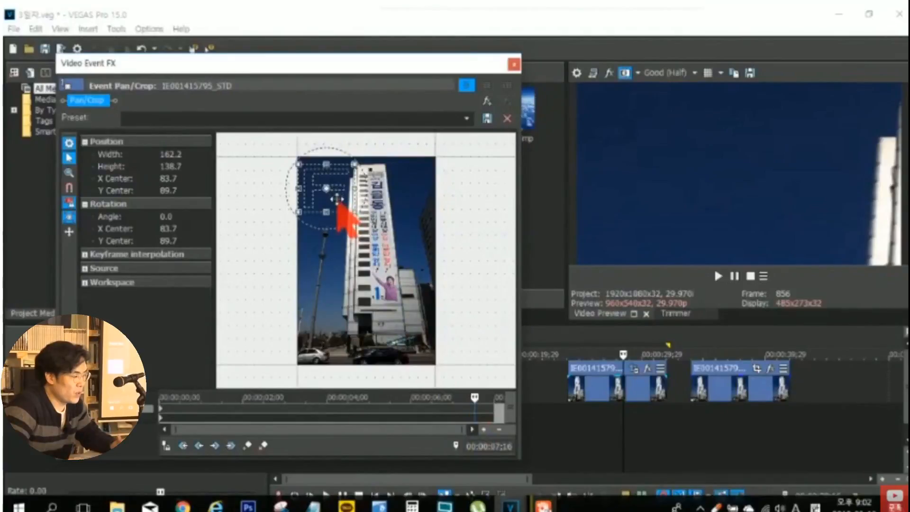
pyautogui.moveTo(339, 199); pyautogui.dragTo(348, 236)
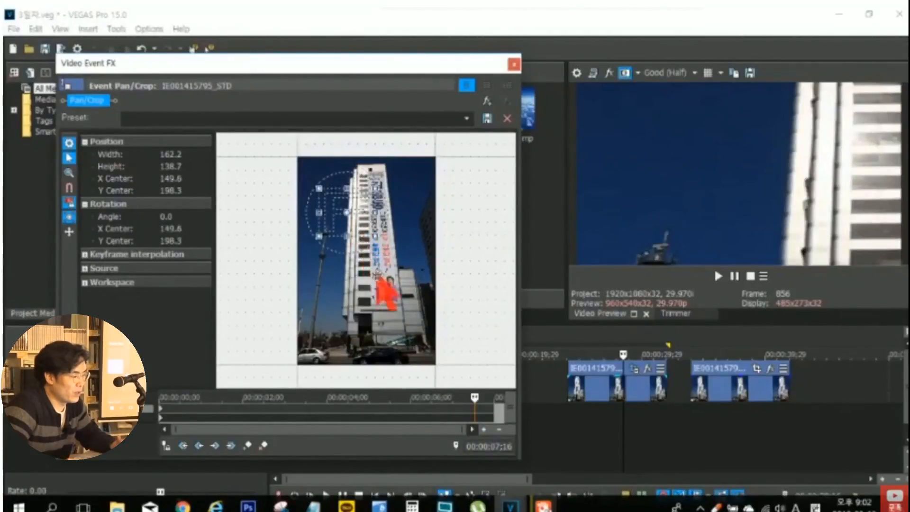
pyautogui.moveTo(386, 289); pyautogui.dragTo(410, 329)
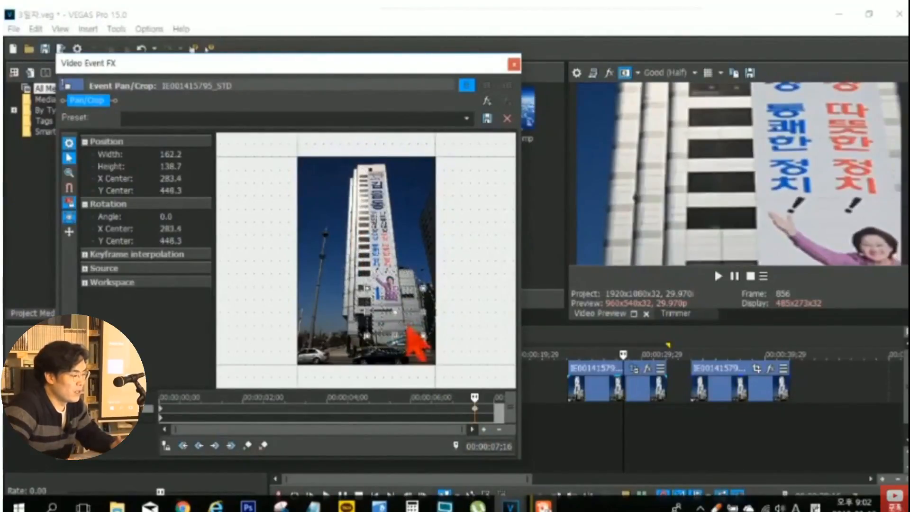
# - Close the crop settings and play the first building event from its start to review the crop movement
pyautogui.click(515, 64)
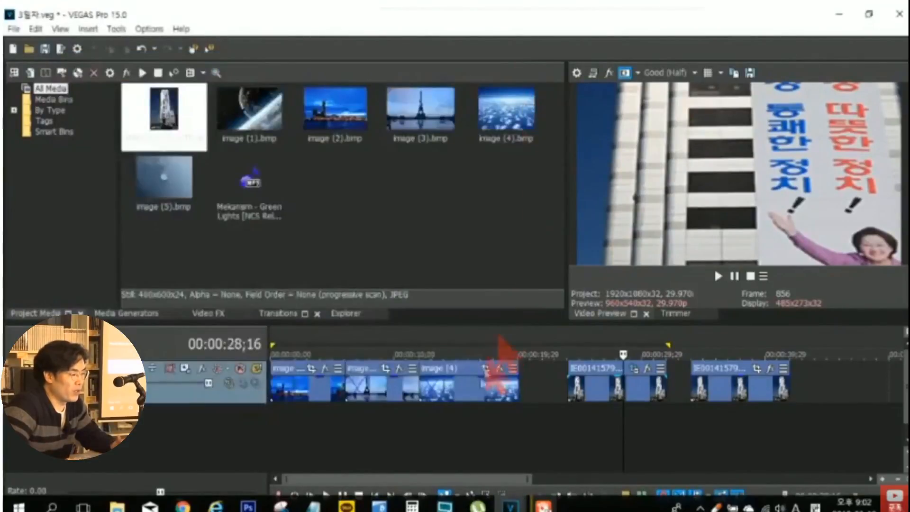
pyautogui.click(568, 421)
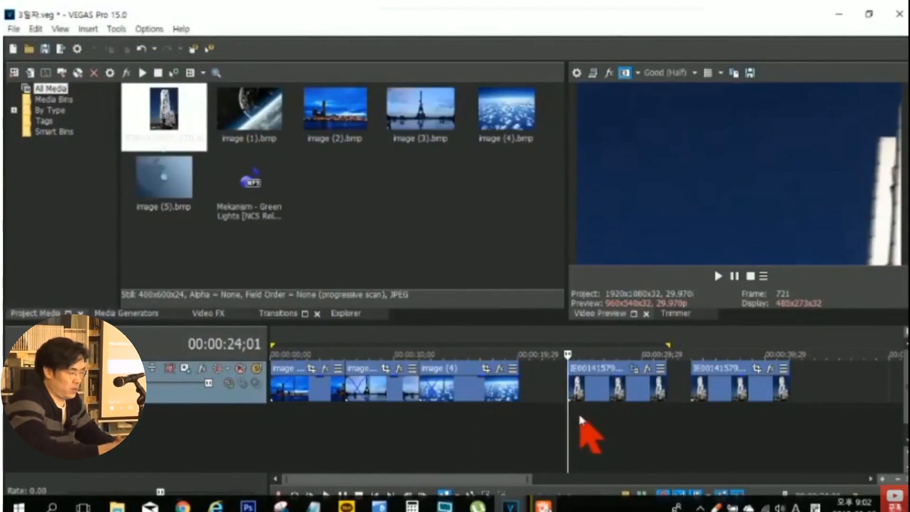
pyautogui.press('space')
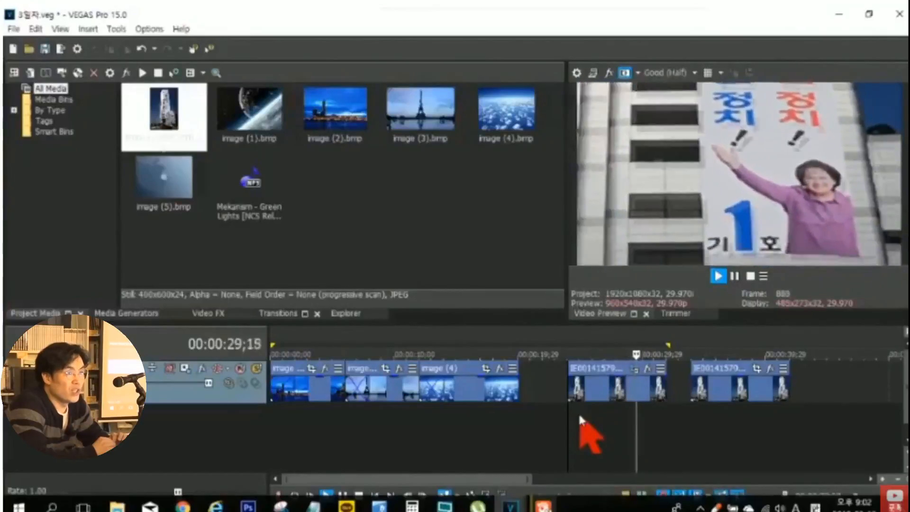
pyautogui.press('Return')
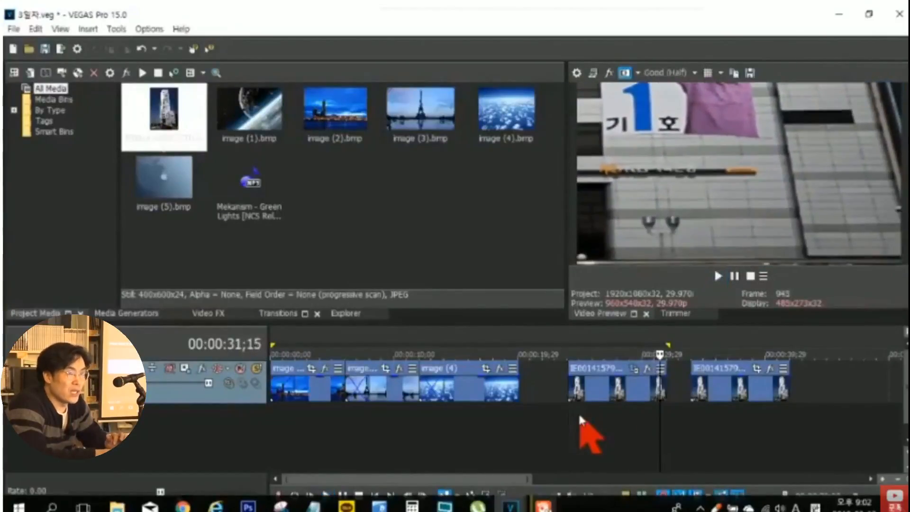
# - Animate the second building event's crop frame, about 106.3 by 159.4, from center 53.1, 82.3 to center 322.7, 495.2 at 00:00:07;16
pyautogui.click(751, 420)
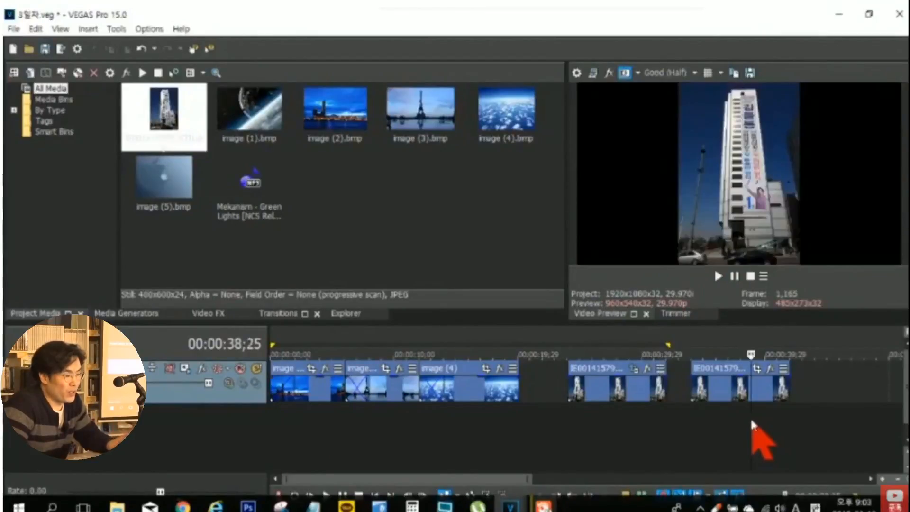
pyautogui.click(757, 370)
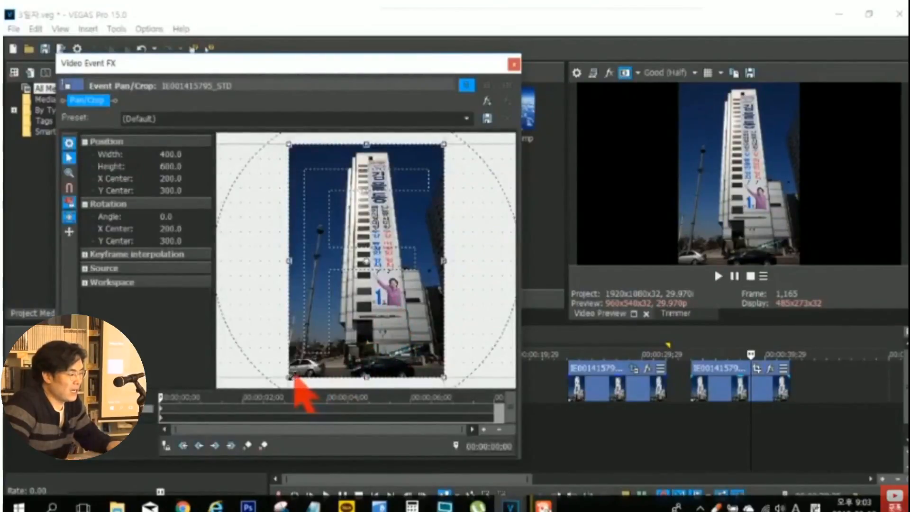
pyautogui.moveTo(290, 379); pyautogui.dragTo(316, 196)
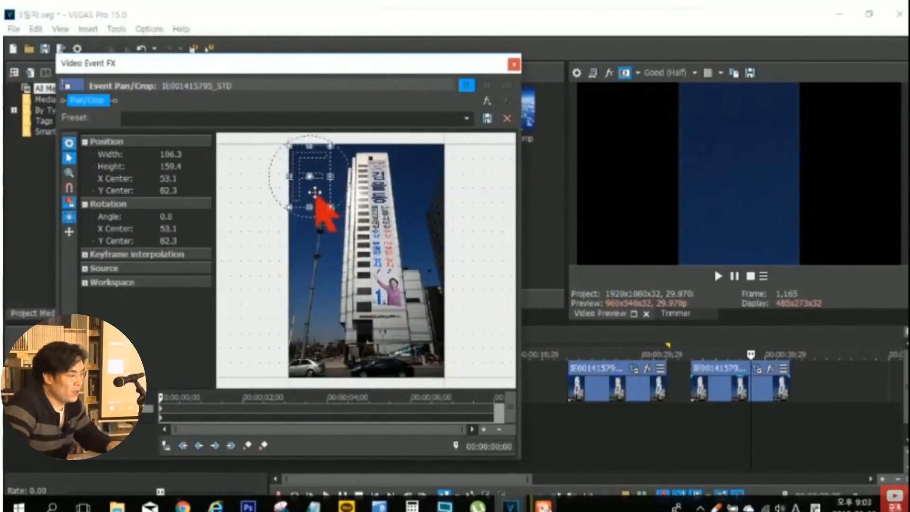
pyautogui.click(474, 407)
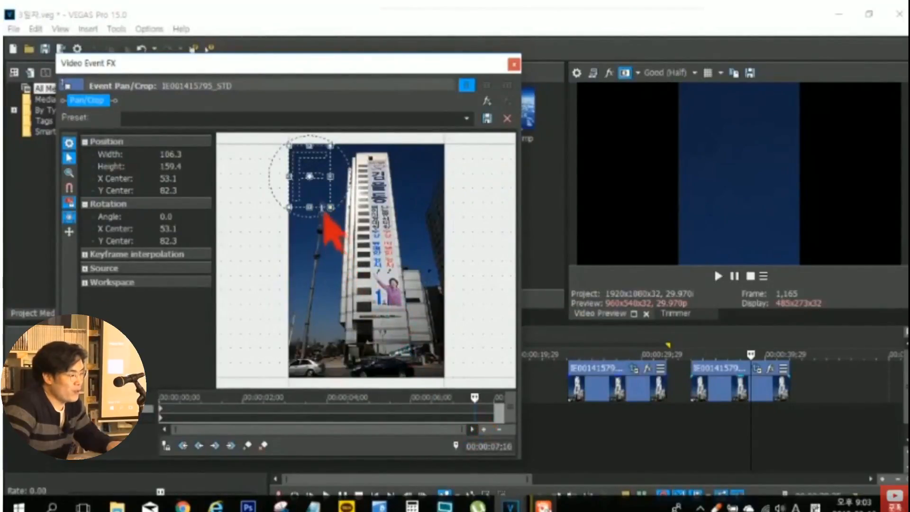
pyautogui.moveTo(318, 201); pyautogui.dragTo(422, 355)
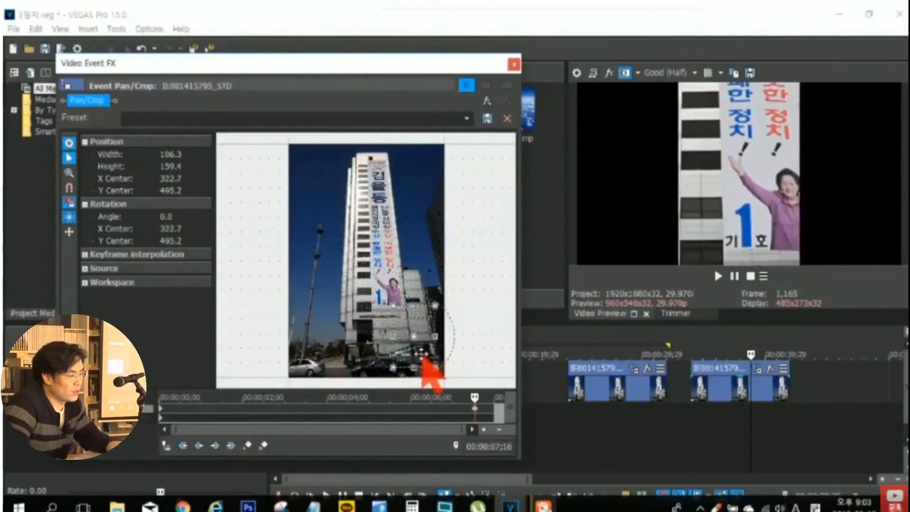
pyautogui.click(514, 64)
# - Play the second building event from its start to review its panning movement
pyautogui.click(692, 440)
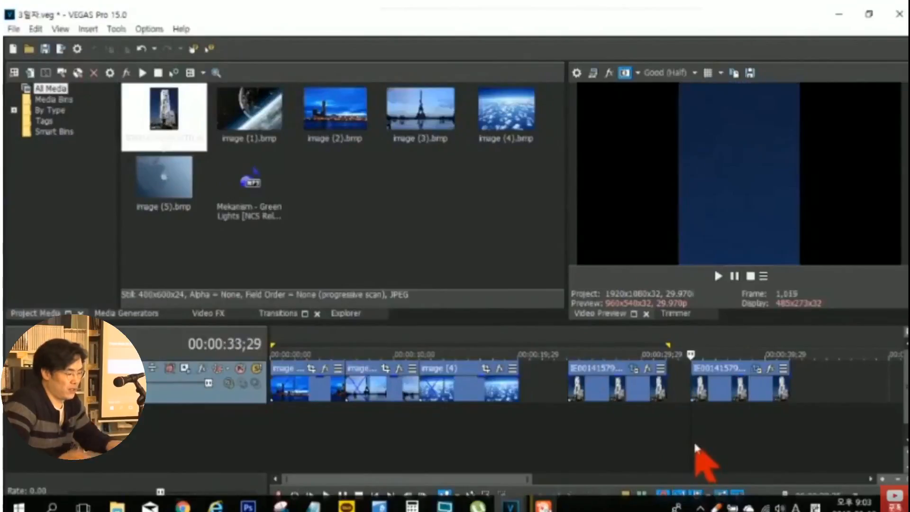
pyautogui.press('space')
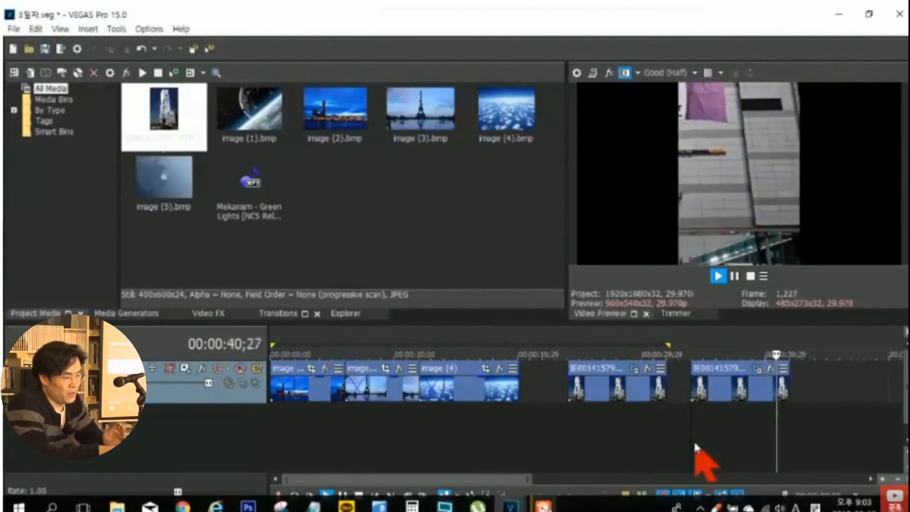
pyautogui.press('Return')
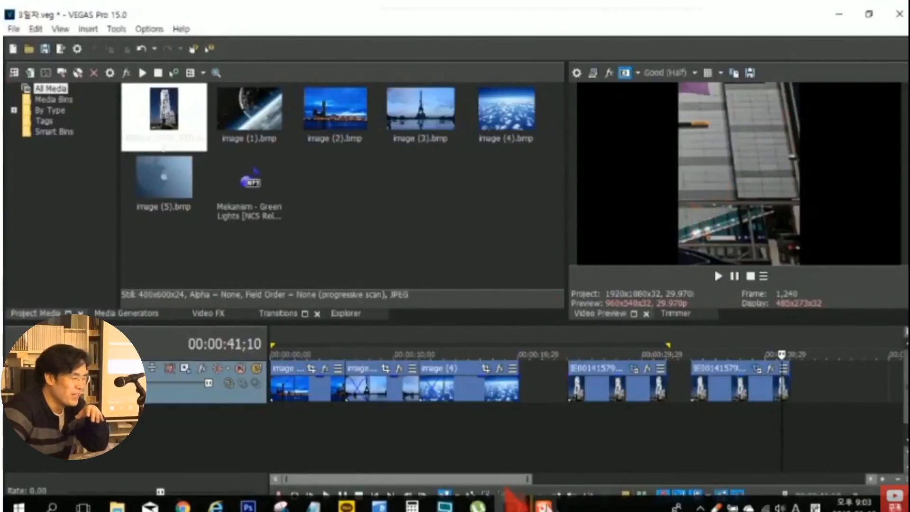
# - Play from the first building event, move the second building event directly against its end, and stop playback during the second event
pyautogui.click(569, 452)
pyautogui.press('space')
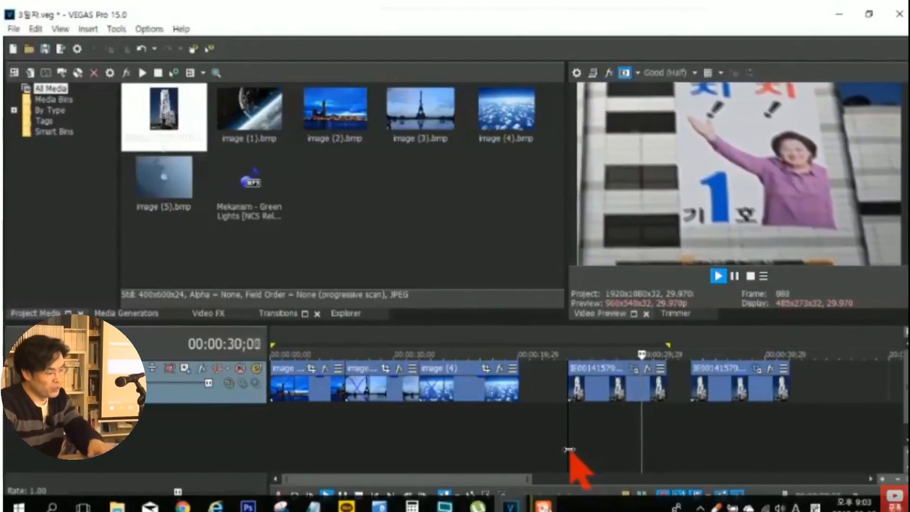
pyautogui.moveTo(716, 388); pyautogui.dragTo(693, 393)
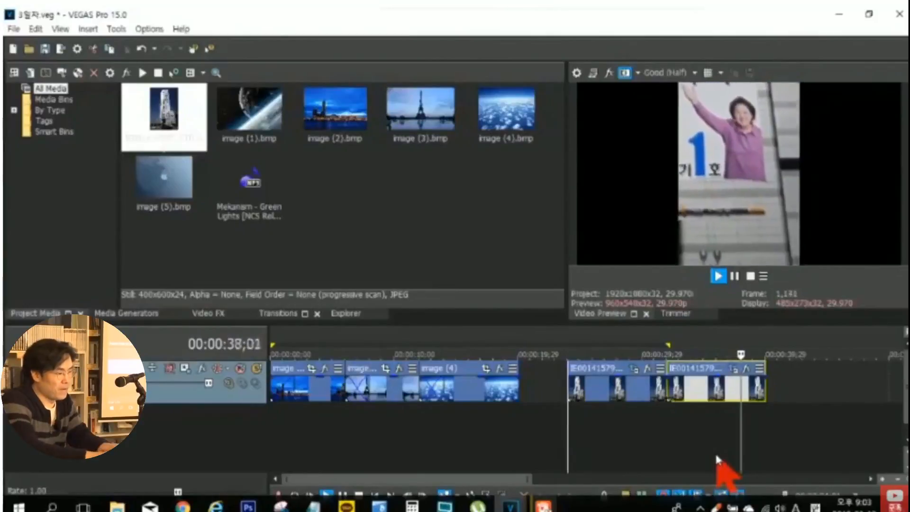
pyautogui.press('space')
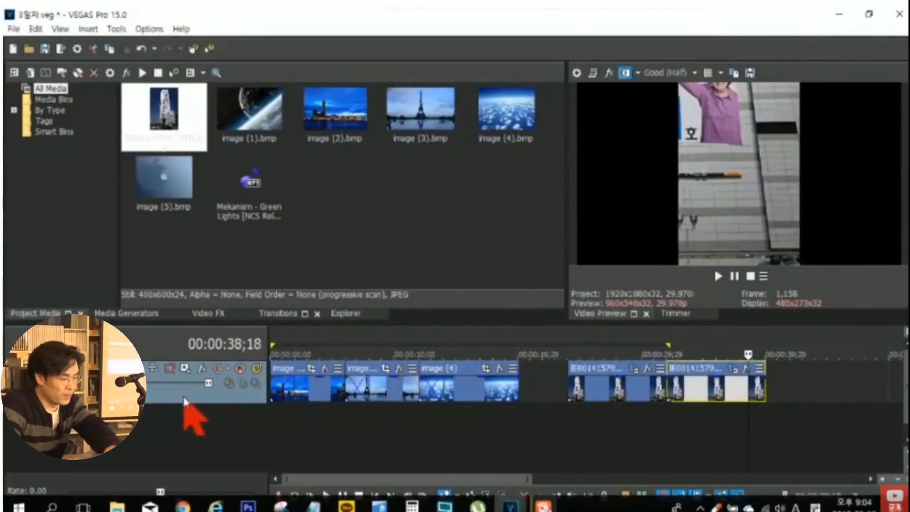
# - Delete the video track and add IE001415795_STD.jpg and image (1) through image (4) as consecutive events on a new track
pyautogui.press('Delete')
pyautogui.click(174, 119)
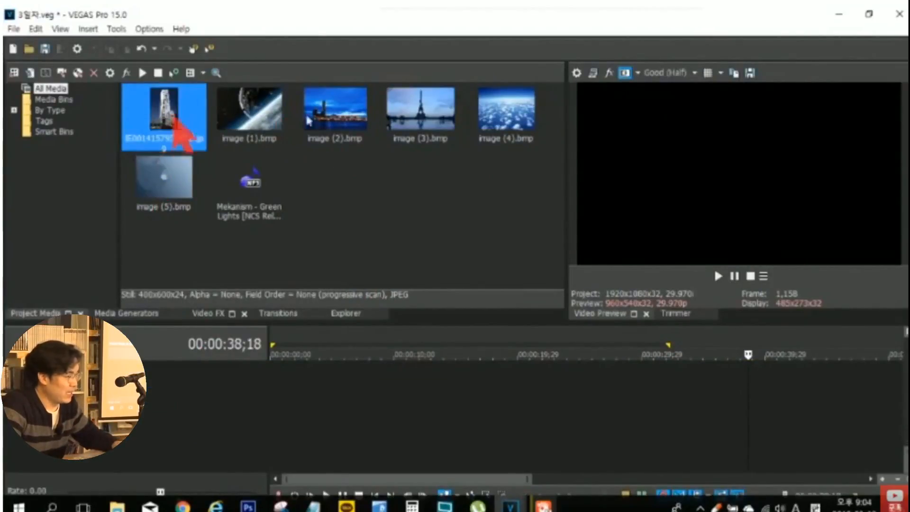
pyautogui.keyDown('shift'); pyautogui.click(520, 126); pyautogui.keyUp('shift')
pyautogui.moveTo(170, 130); pyautogui.dragTo(291, 419)
# - Compare how the building, planet and night city images fill the preview frame
pyautogui.click(299, 420)
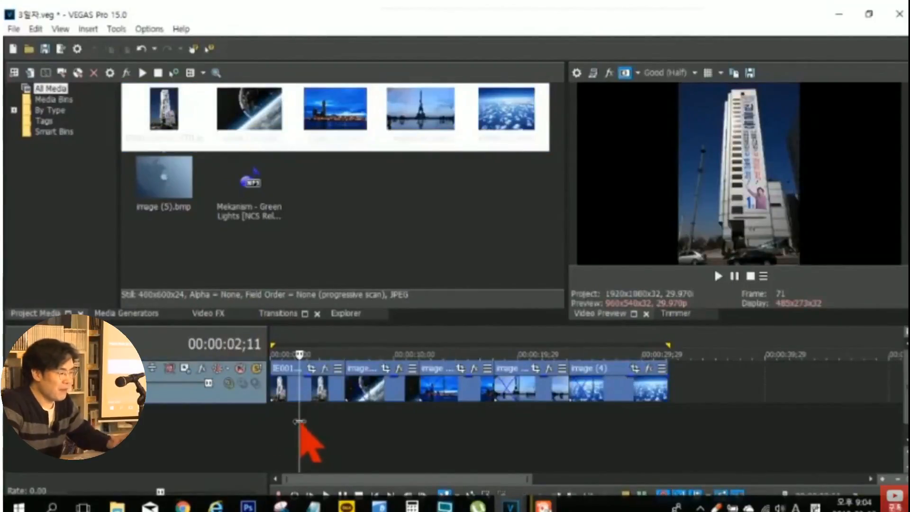
pyautogui.click(406, 422)
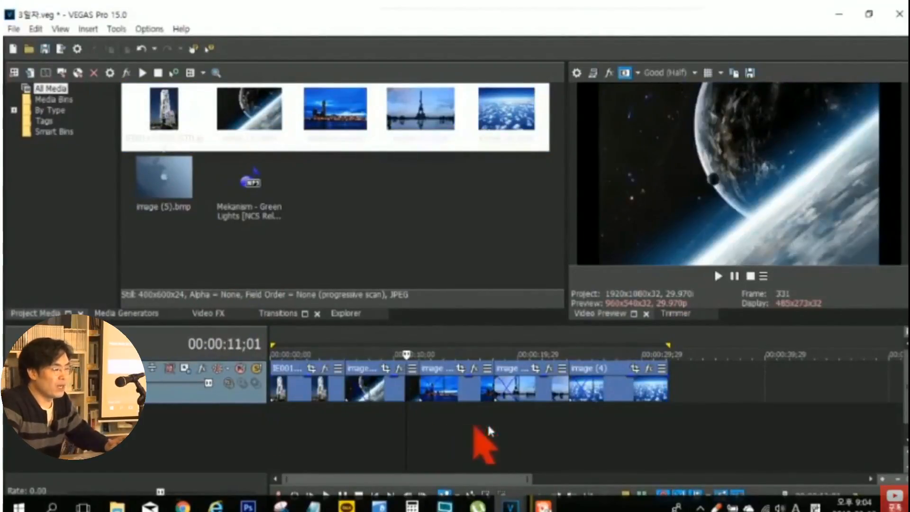
pyautogui.click(456, 426)
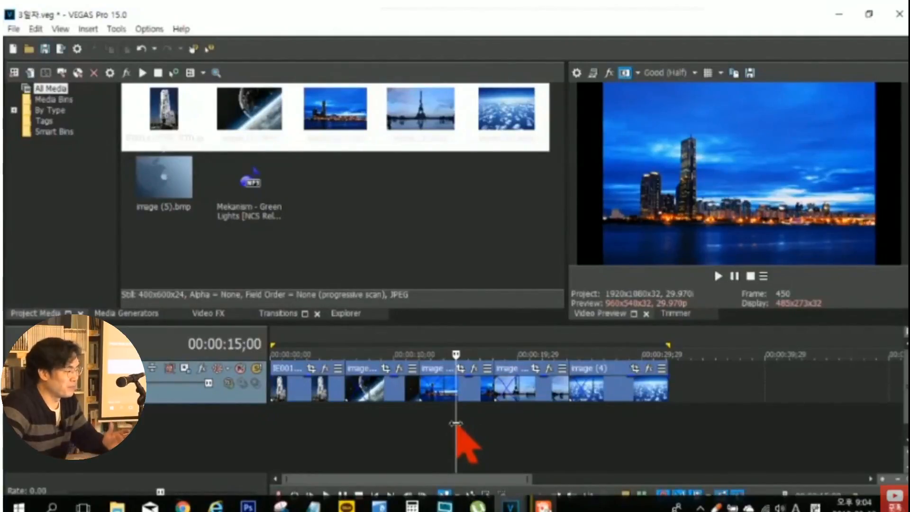
# - Add another IE001415795_STD.jpg event on the track, leaving a gap after the image (4) event
pyautogui.moveTo(172, 118); pyautogui.dragTo(589, 345)
pyautogui.moveTo(495, 307); pyautogui.dragTo(238, 146)
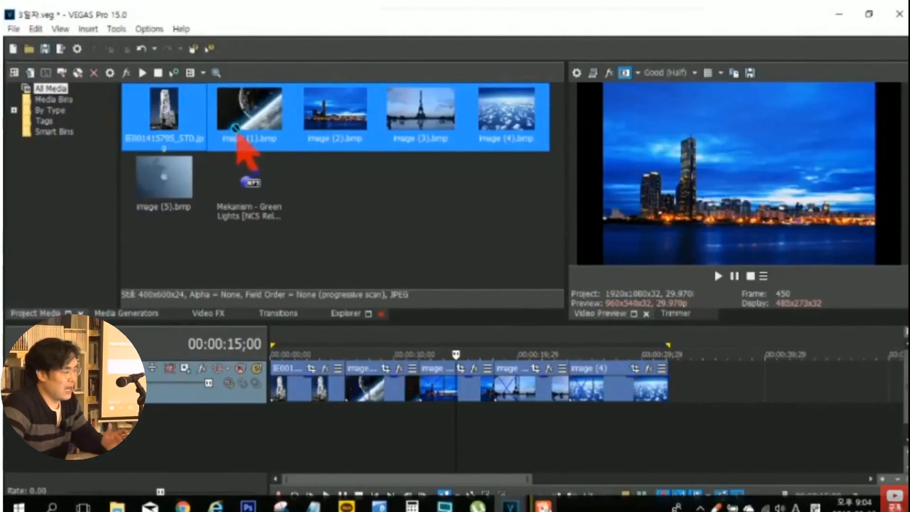
pyautogui.click(176, 130)
pyautogui.moveTo(172, 134); pyautogui.dragTo(758, 429)
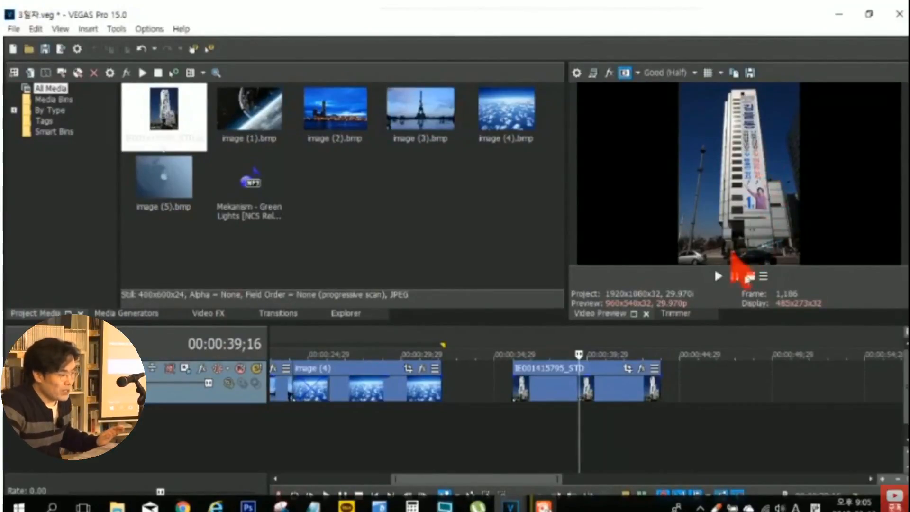
# - Turn off the Maintain Aspect Ratio switch for the newly added building event
pyautogui.rightClick(562, 387)
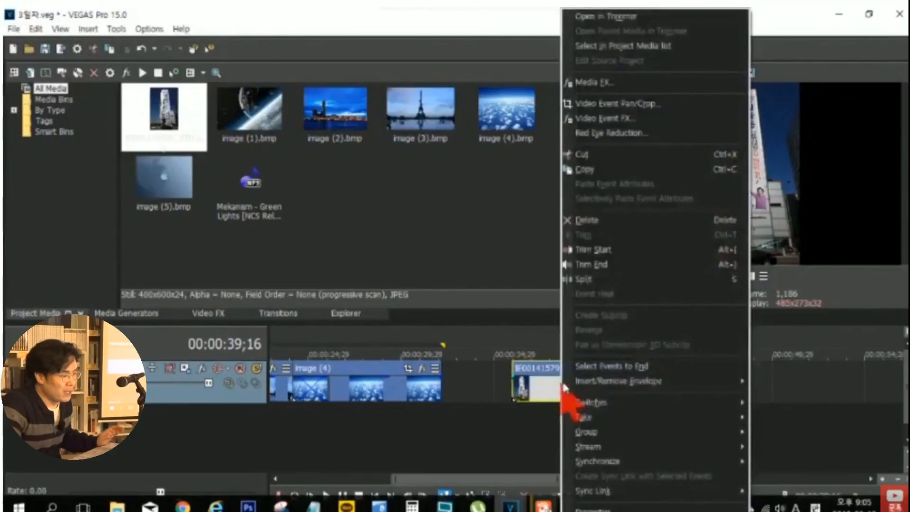
pyautogui.moveTo(650, 401)
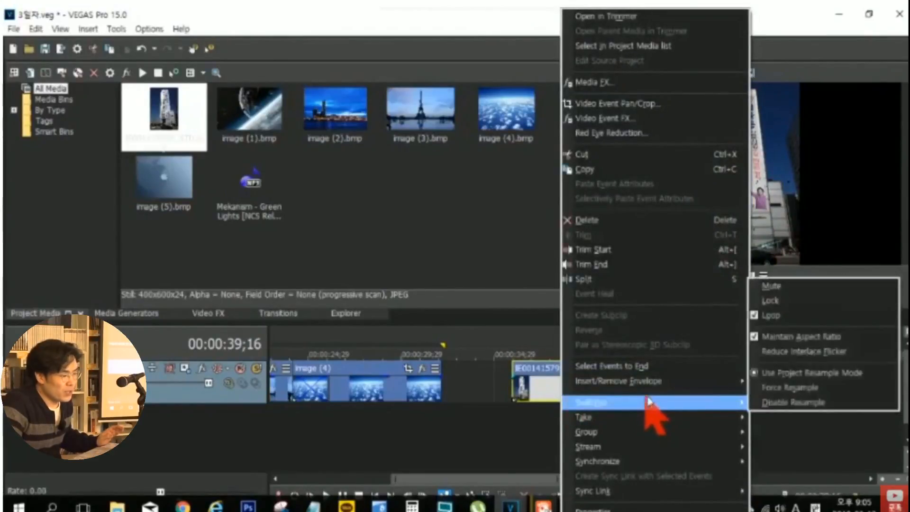
pyautogui.click(763, 337)
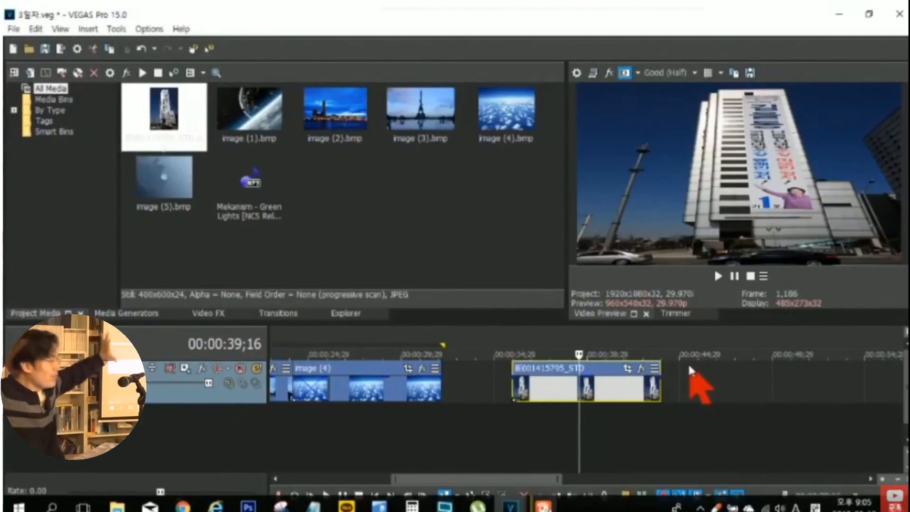
# - Open Event Pan/Crop for the stretched building event, flip it vertically and horizontally, and flip it vertically back upright
pyautogui.click(627, 370)
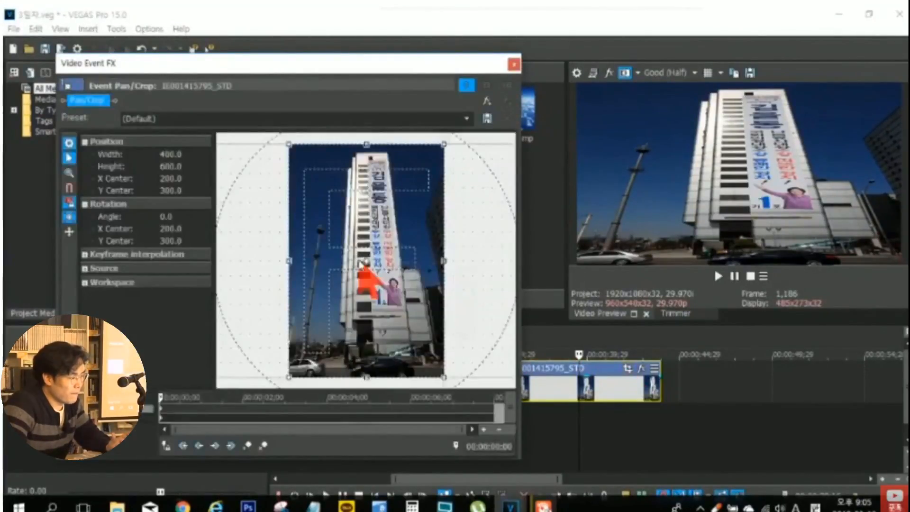
pyautogui.rightClick(364, 262)
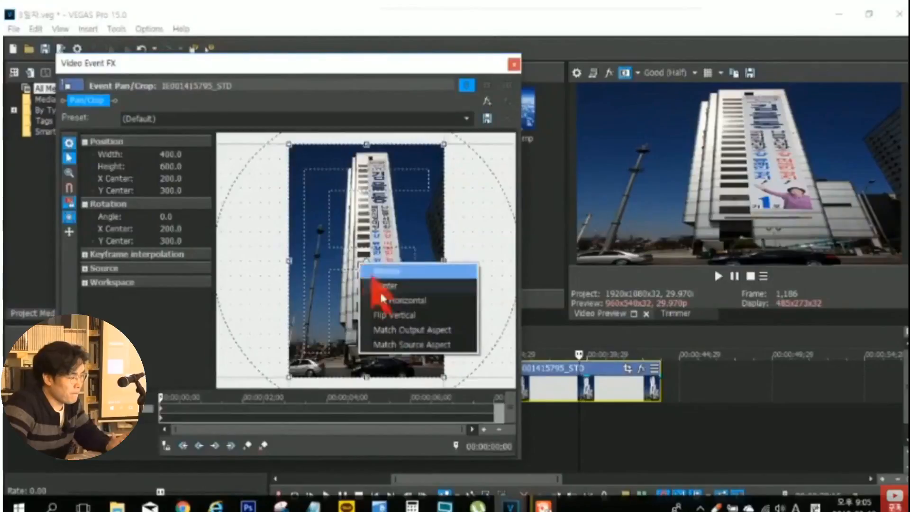
pyautogui.click(396, 316)
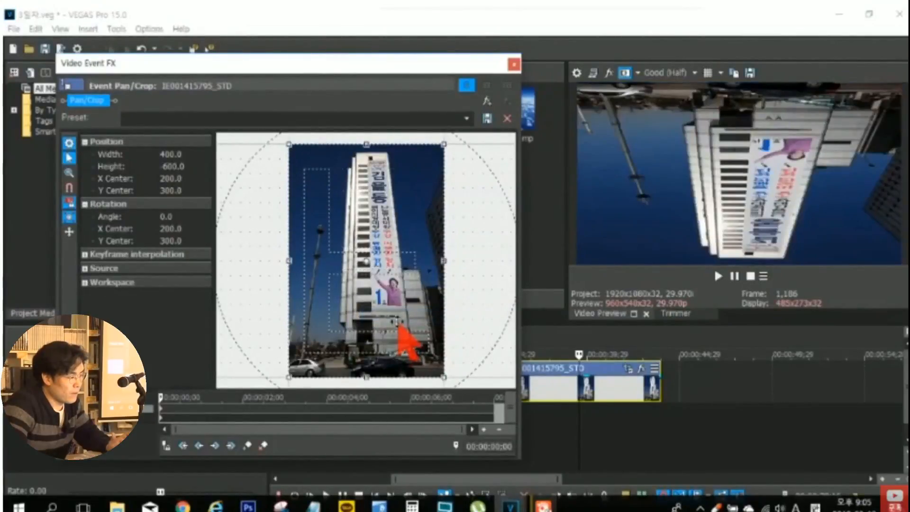
pyautogui.rightClick(398, 326)
pyautogui.click(419, 359)
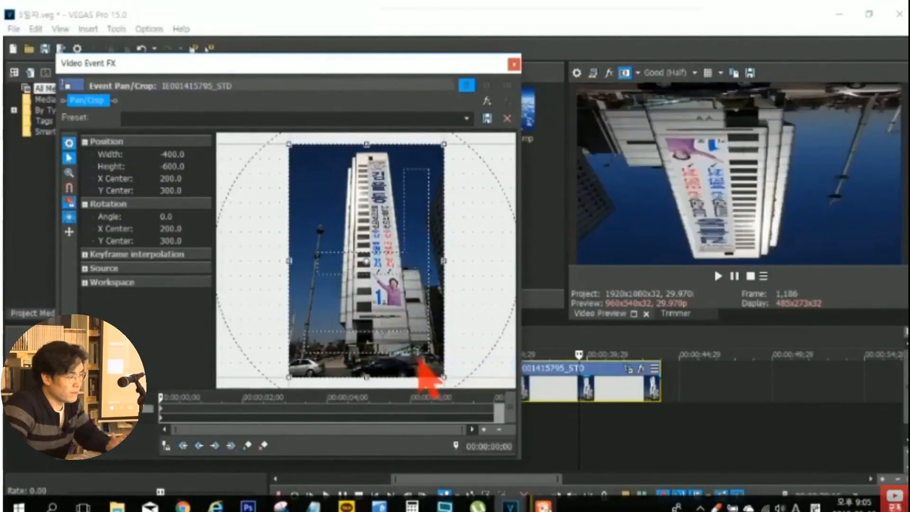
pyautogui.rightClick(392, 319)
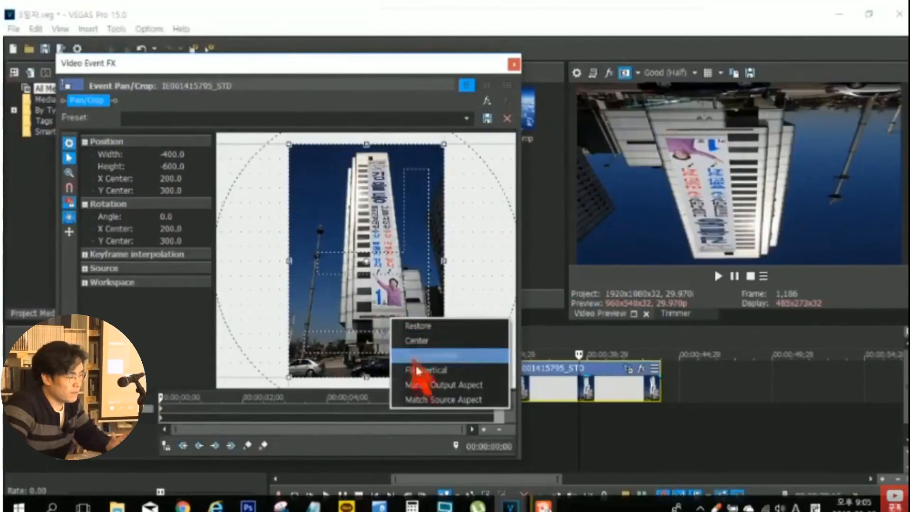
pyautogui.click(417, 370)
# - Flip the building image vertically, flip it horizontally twice, and flip it vertically once more
pyautogui.rightClick(388, 336)
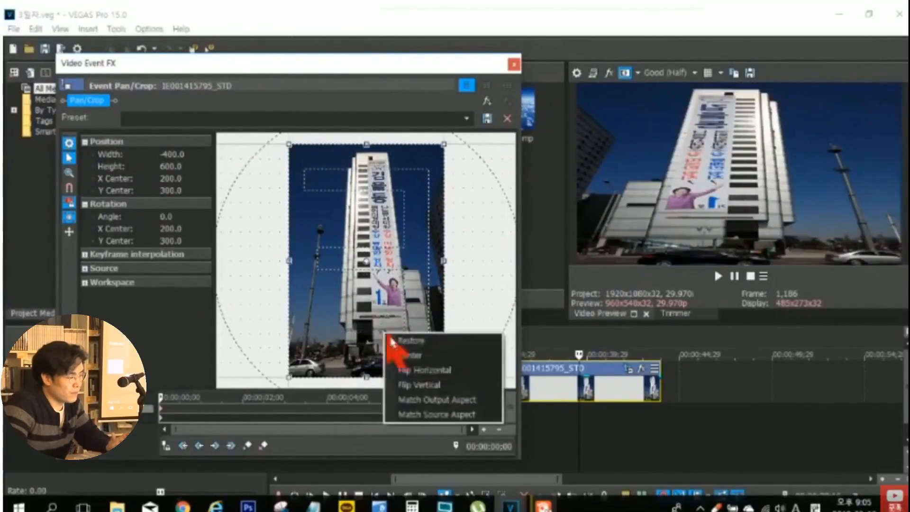
pyautogui.click(419, 384)
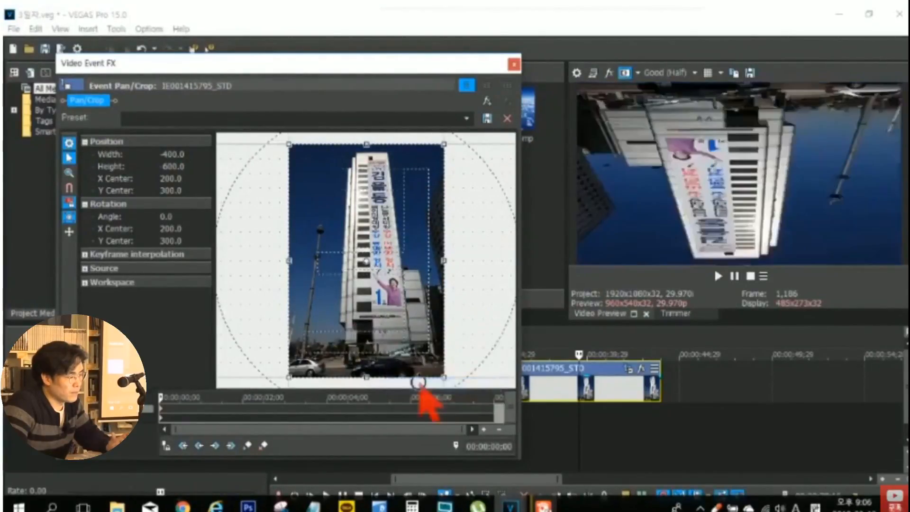
pyautogui.rightClick(393, 309)
pyautogui.click(413, 343)
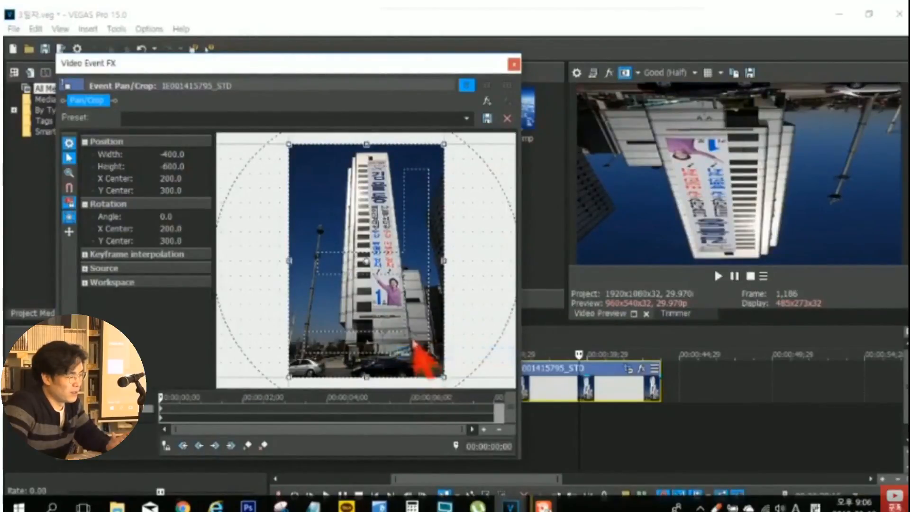
pyautogui.rightClick(404, 322)
pyautogui.click(421, 362)
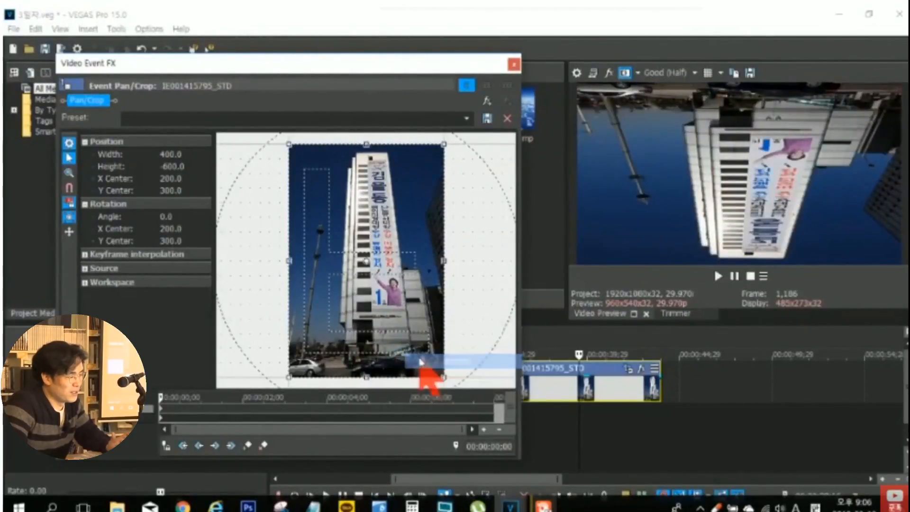
pyautogui.rightClick(403, 321)
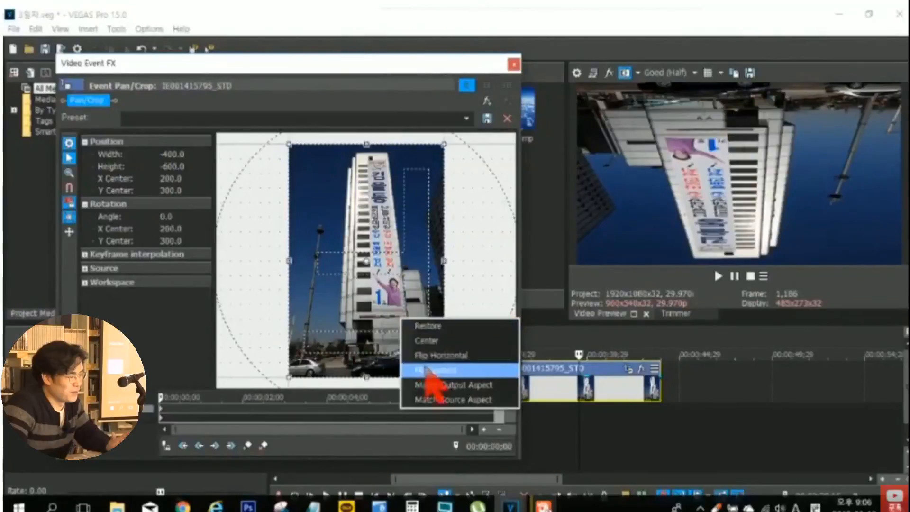
pyautogui.click(429, 370)
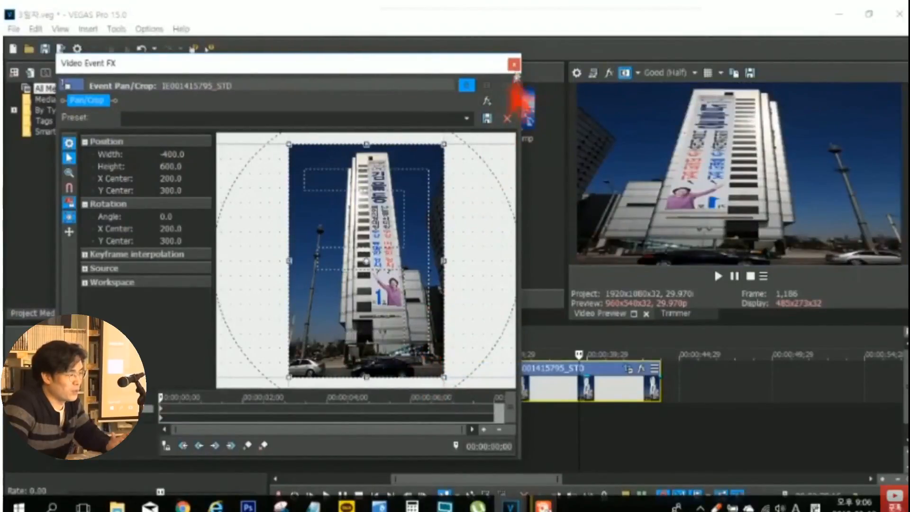
# - Replace the flipped building event with a fresh IE001415795_STD.jpg event, leaving a gap after the image (4) event
pyautogui.click(514, 65)
pyautogui.click(543, 393)
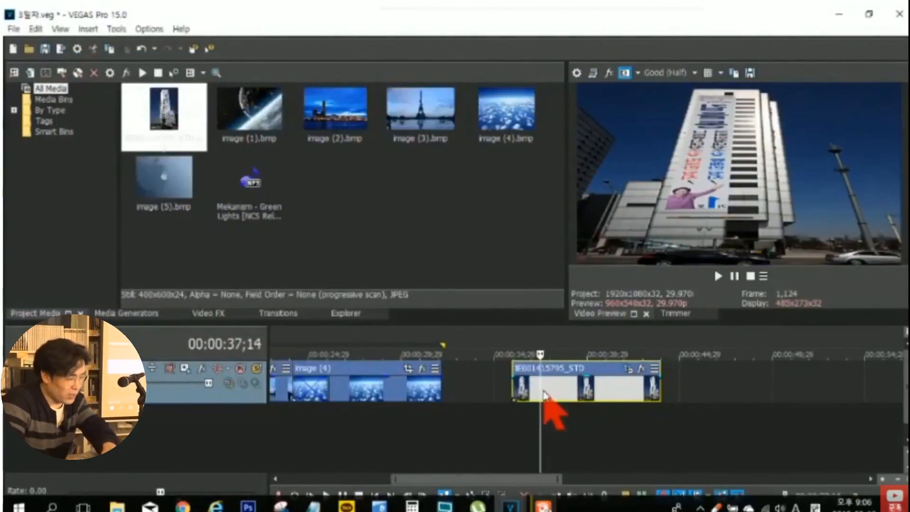
pyautogui.press('Delete')
pyautogui.moveTo(164, 113); pyautogui.dragTo(543, 374)
pyautogui.click(597, 402)
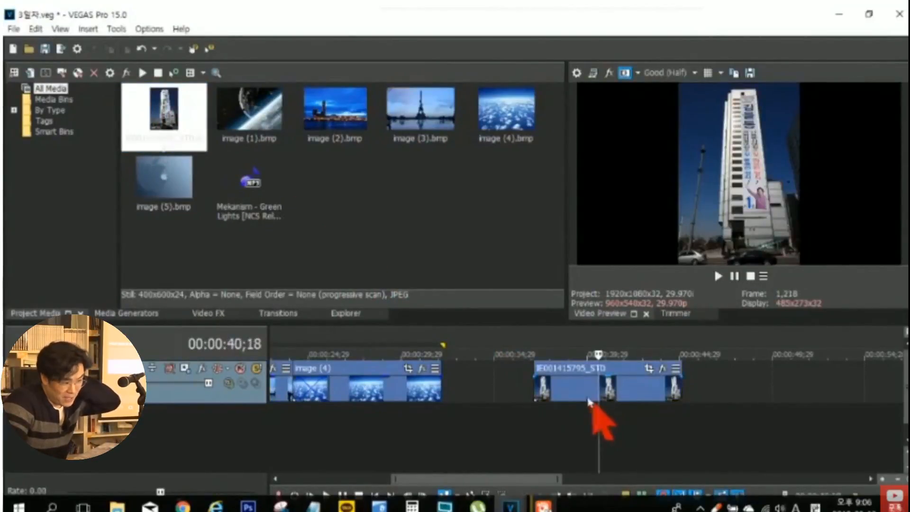
pyautogui.rightClick(583, 403)
pyautogui.click(544, 392)
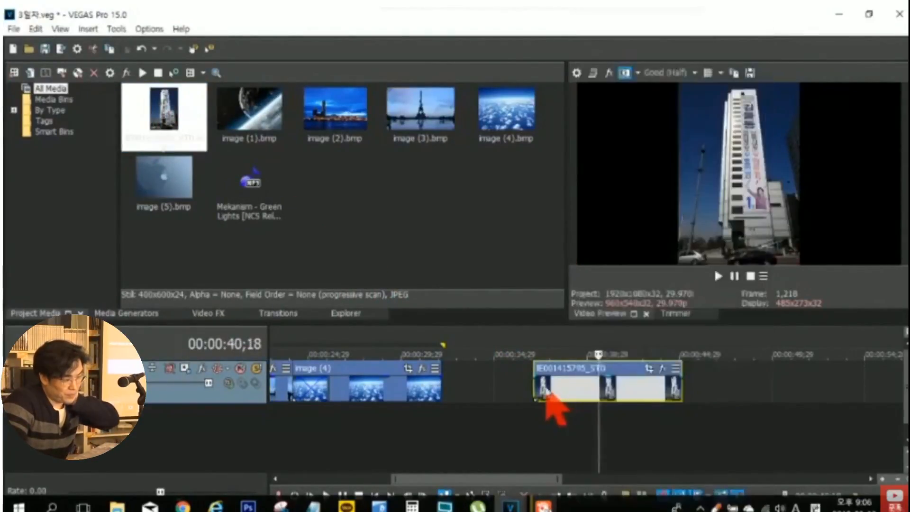
# - In Event Pan/Crop, match the building event to the output aspect and move the frame to about X 209, Y 438
pyautogui.click(662, 368)
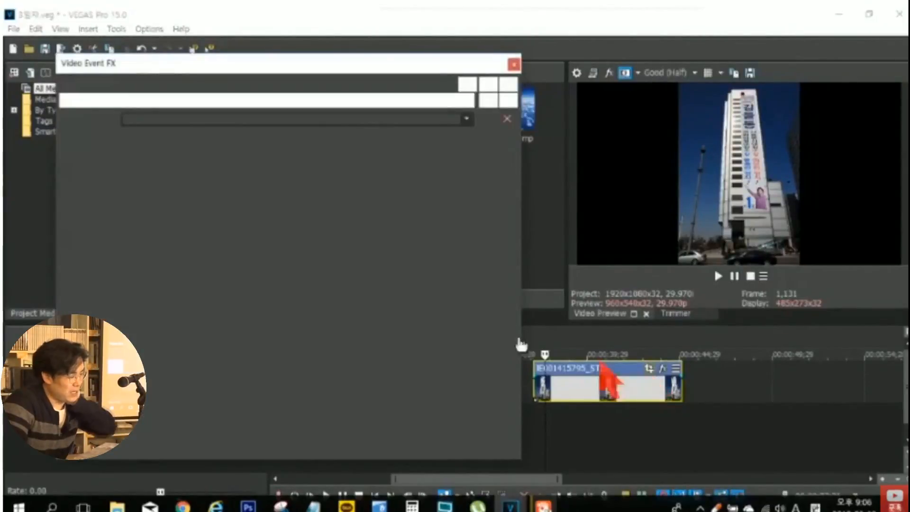
pyautogui.rightClick(339, 274)
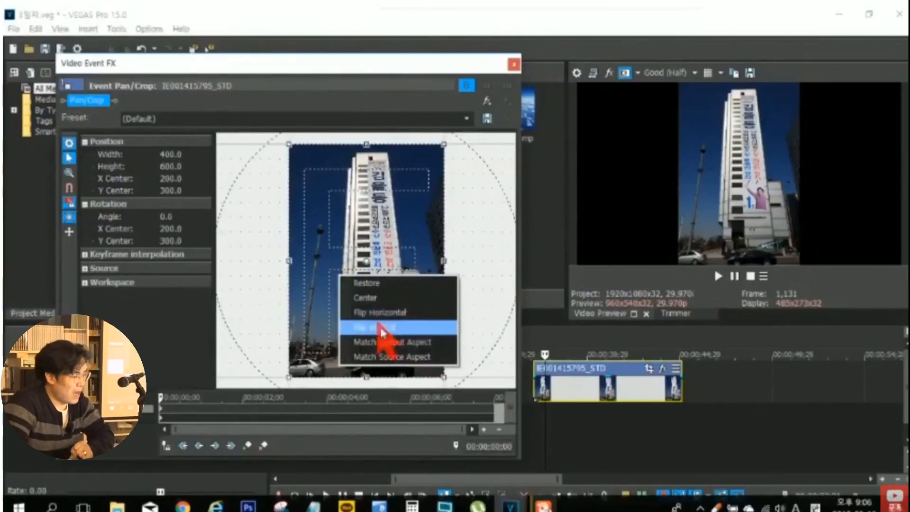
pyautogui.click(392, 342)
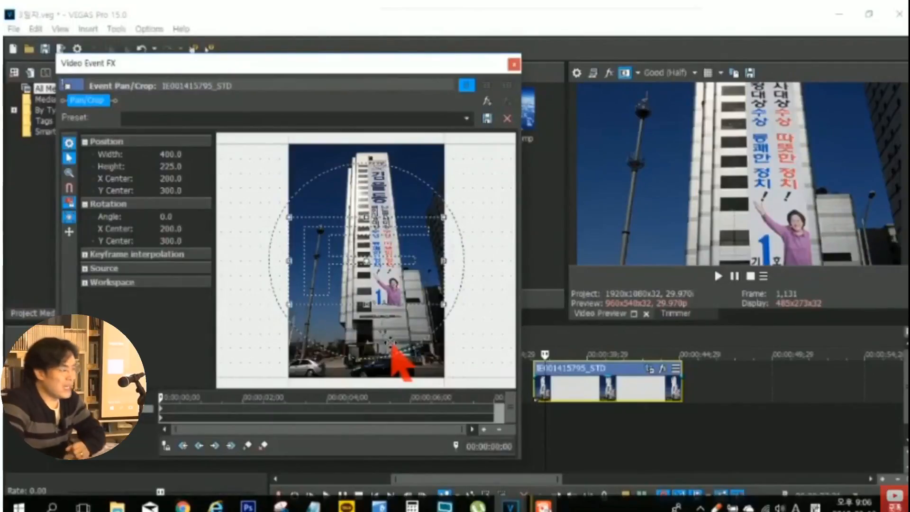
pyautogui.moveTo(336, 271); pyautogui.dragTo(351, 350)
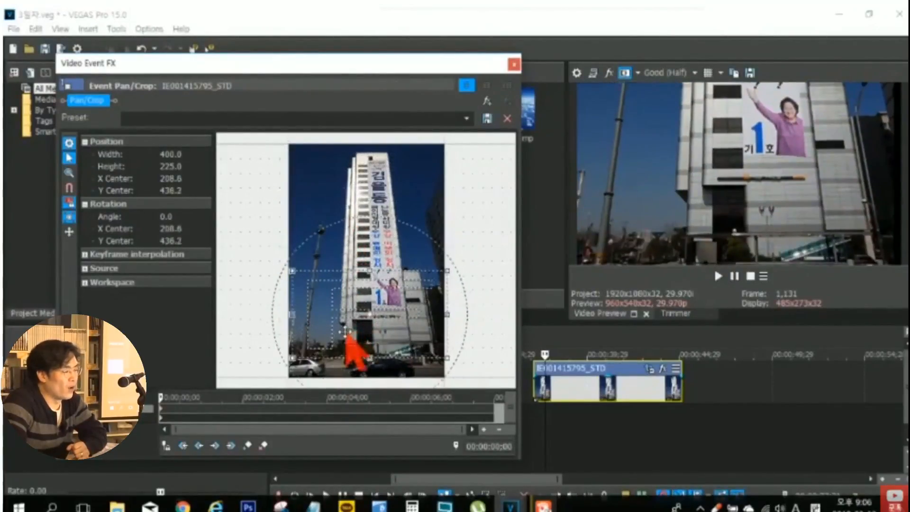
pyautogui.click(513, 64)
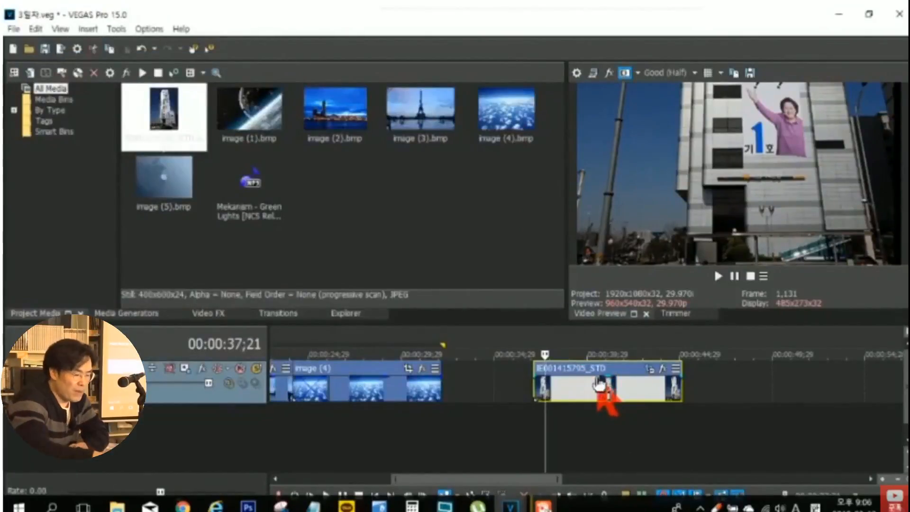
# - Replace the cropped building event with a new IE001415795_STD.jpg event and turn off its Maintain Aspect Ratio switch
pyautogui.press('Delete')
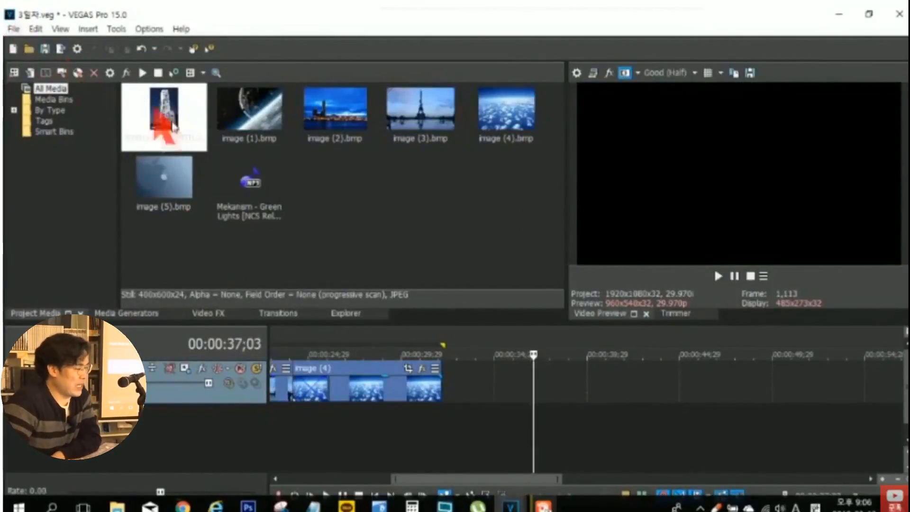
pyautogui.moveTo(176, 116); pyautogui.dragTo(553, 419)
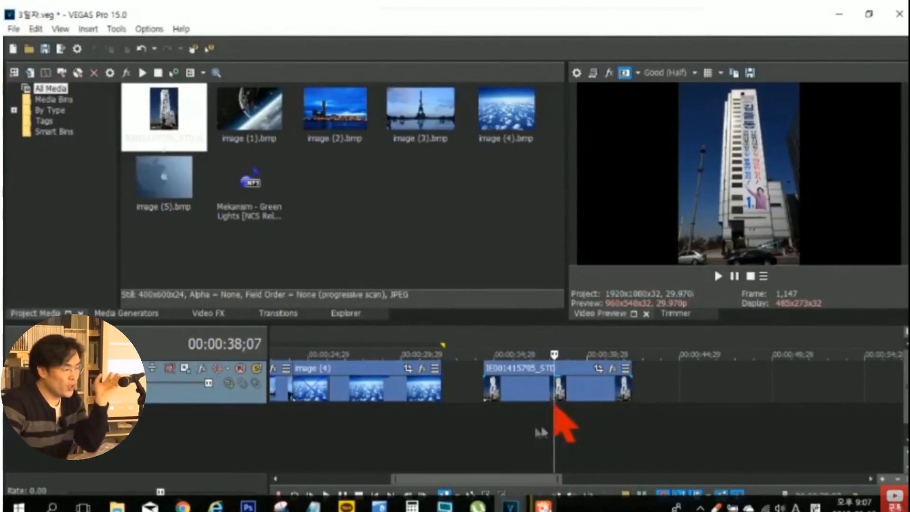
pyautogui.click(526, 390)
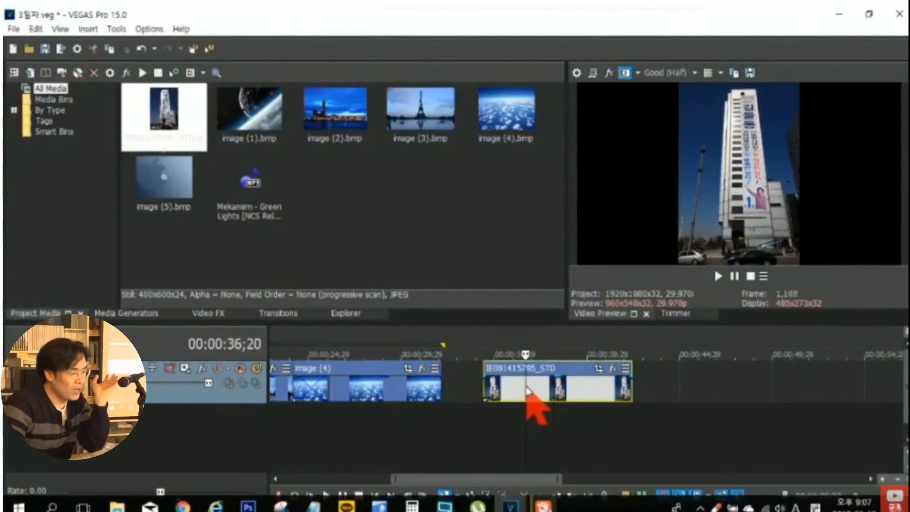
pyautogui.rightClick(527, 389)
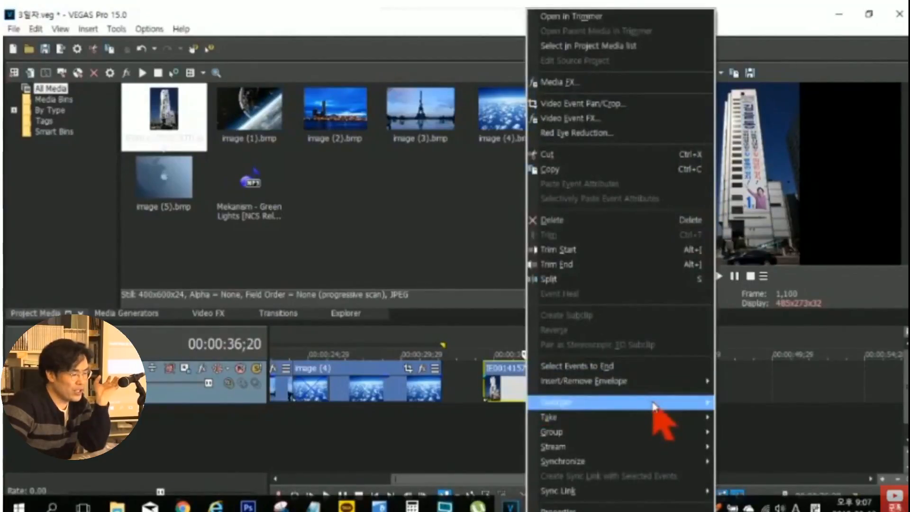
pyautogui.moveTo(654, 403)
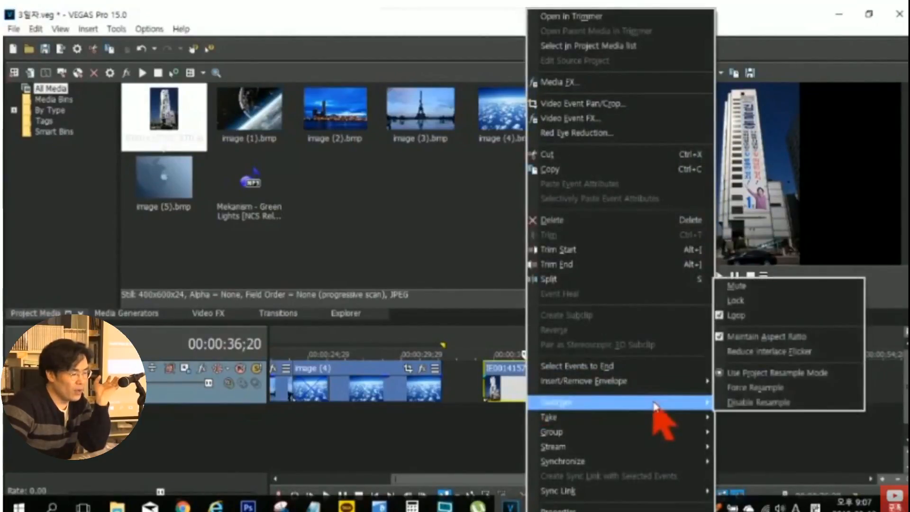
pyautogui.click(734, 339)
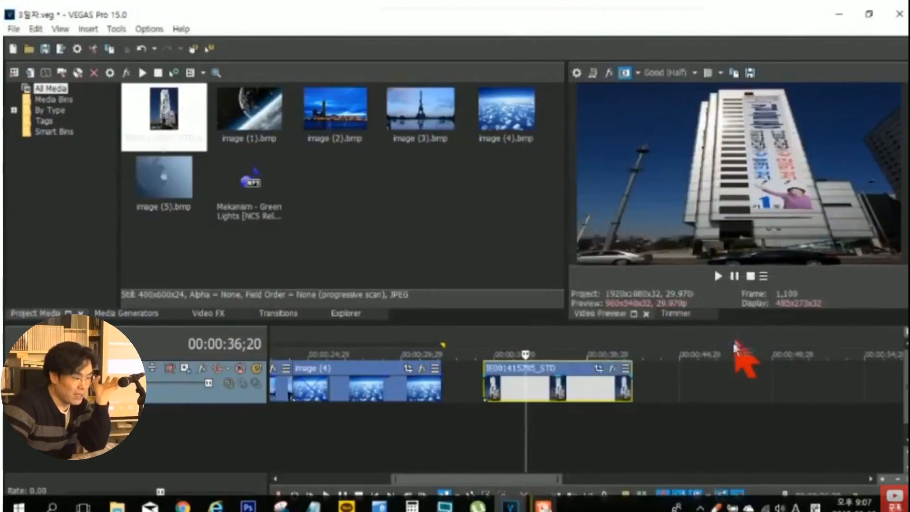
# - In Event Pan/Crop, widen the building's crop frame to about 748 with the aspect ratio unlocked, and lock the aspect ratio again
pyautogui.click(599, 372)
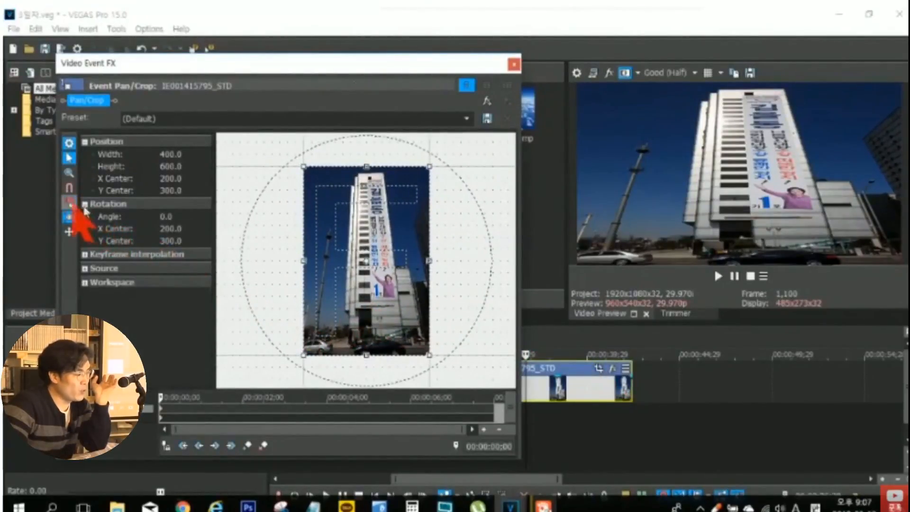
pyautogui.moveTo(304, 260); pyautogui.dragTo(249, 268)
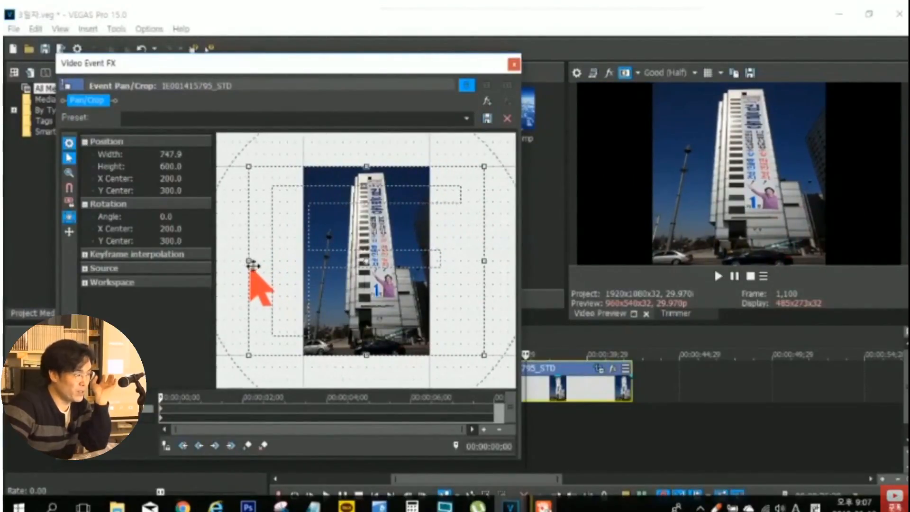
pyautogui.click(70, 202)
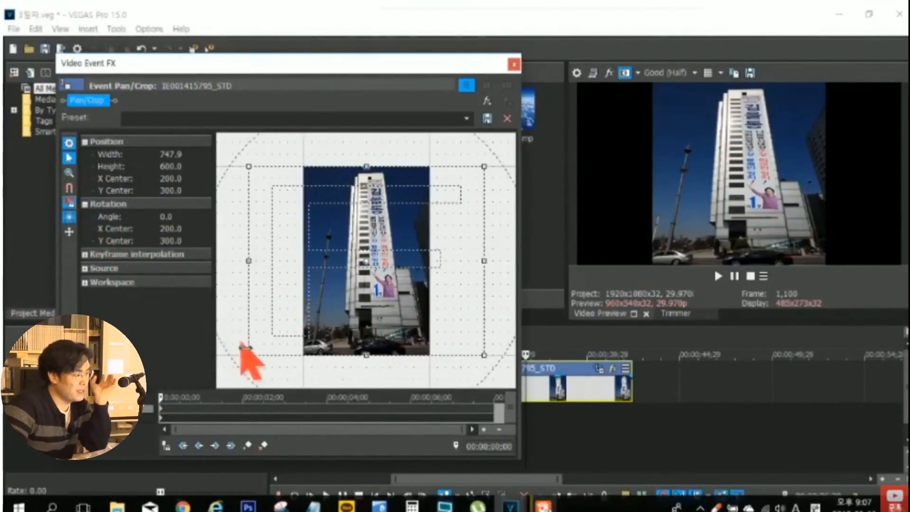
# - Shrink the frame to about 362 by 290 over the building's top, and keyframe it over the building's base at 00:00:07;23
pyautogui.moveTo(250, 356); pyautogui.dragTo(310, 306)
pyautogui.moveTo(383, 276); pyautogui.dragTo(381, 238)
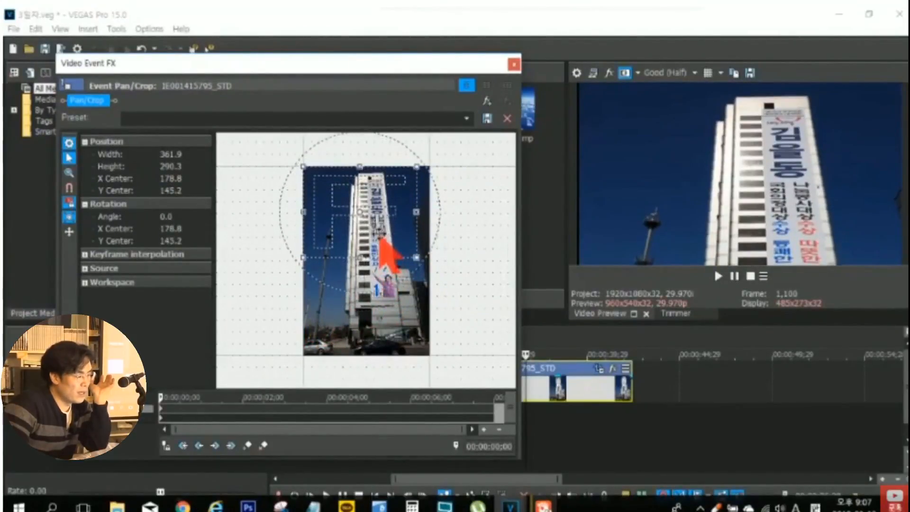
pyautogui.click(485, 406)
pyautogui.moveTo(391, 269); pyautogui.dragTo(393, 348)
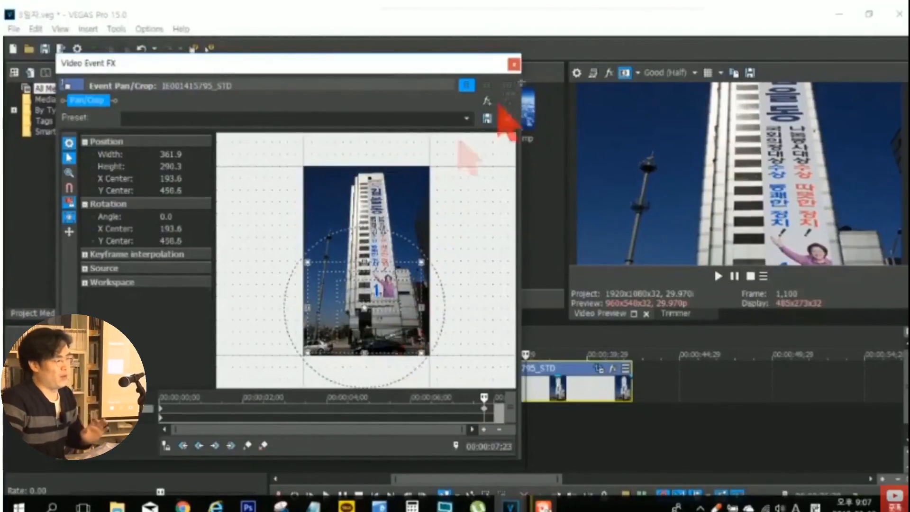
pyautogui.click(514, 64)
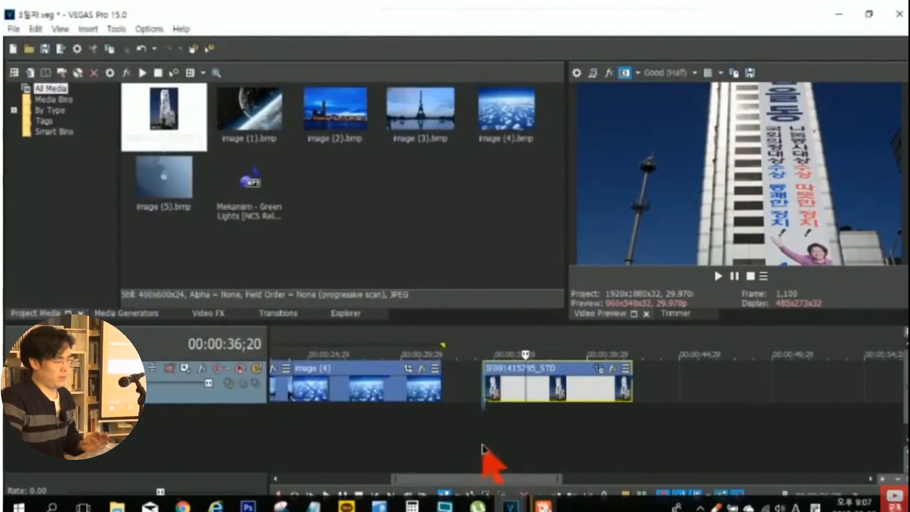
# - Play back the building event from its start to preview the keyframed crop movement
pyautogui.click(483, 447)
pyautogui.press('space')
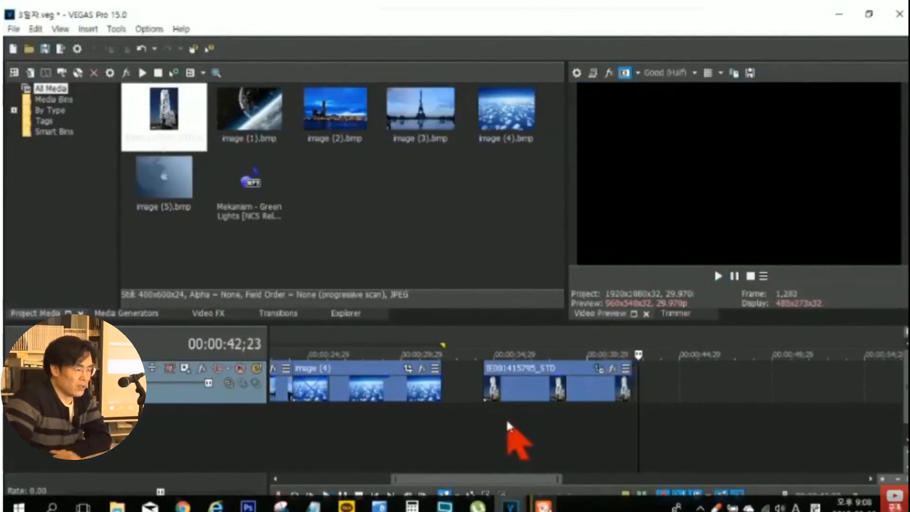
pyautogui.click(533, 428)
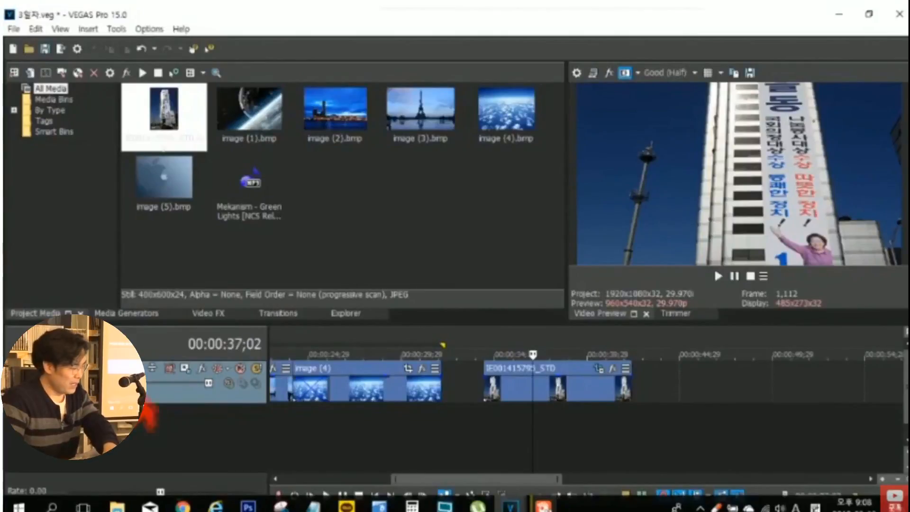
# - Clear the timeline and add image (1) through image (5) from the project media at its start
pyautogui.press('Delete')
pyautogui.click(247, 113)
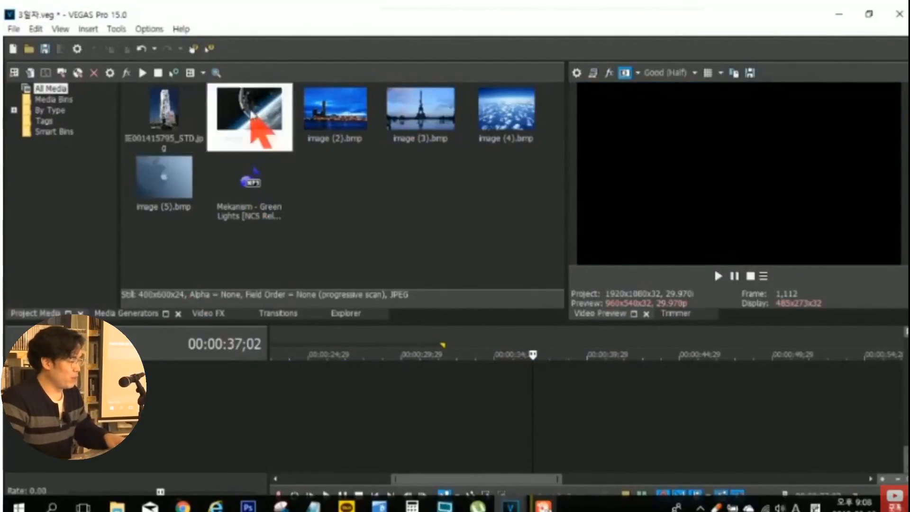
pyautogui.keyDown('shift'); pyautogui.click(189, 182); pyautogui.keyUp('shift')
pyautogui.moveTo(239, 124); pyautogui.dragTo(284, 438)
pyautogui.click(301, 436)
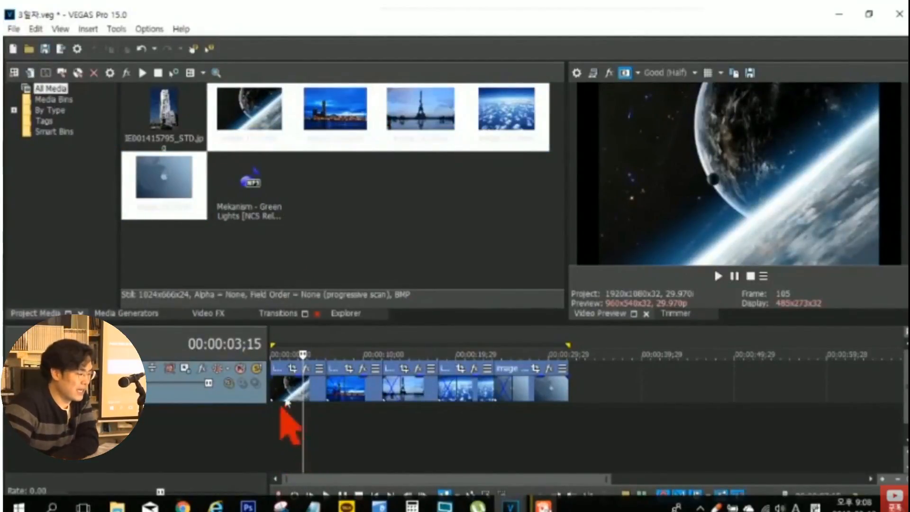
# - Match the image (1) event to the output aspect, and crop it to about 577 by 324 around X 316, Y 190
pyautogui.click(293, 372)
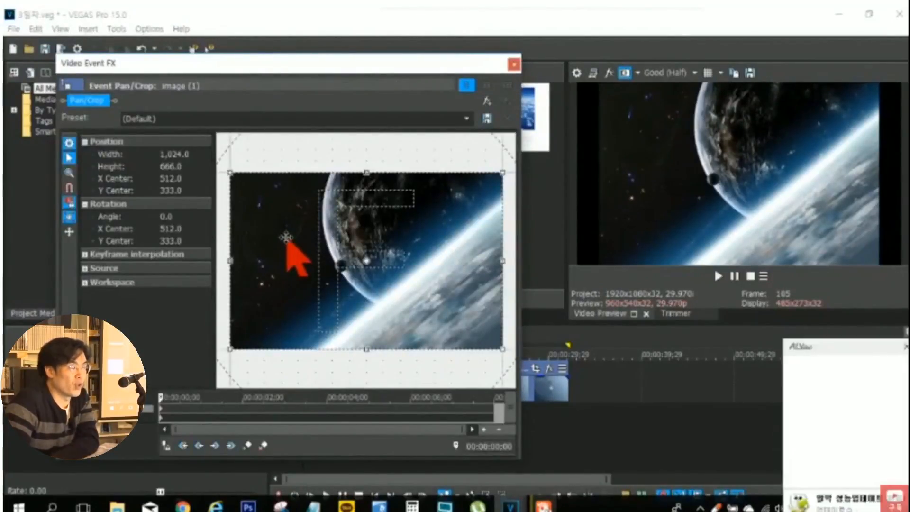
pyautogui.click(905, 349)
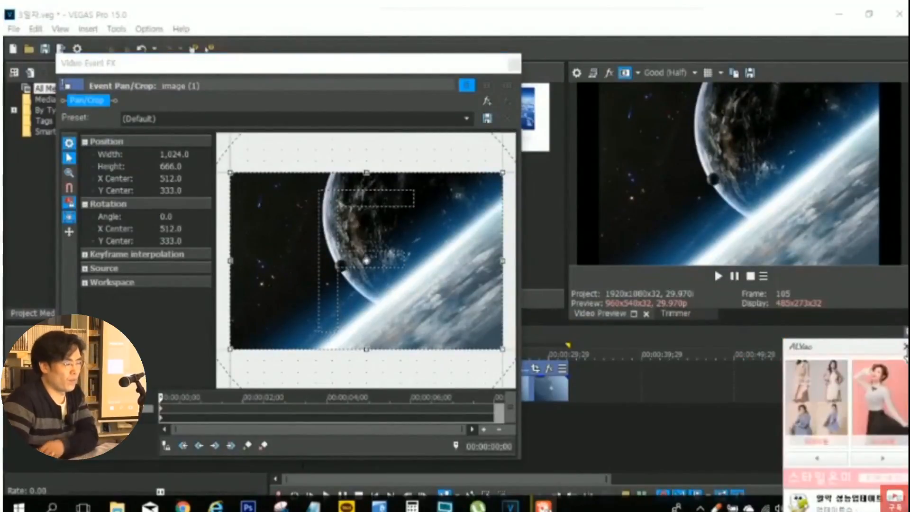
pyautogui.rightClick(295, 245)
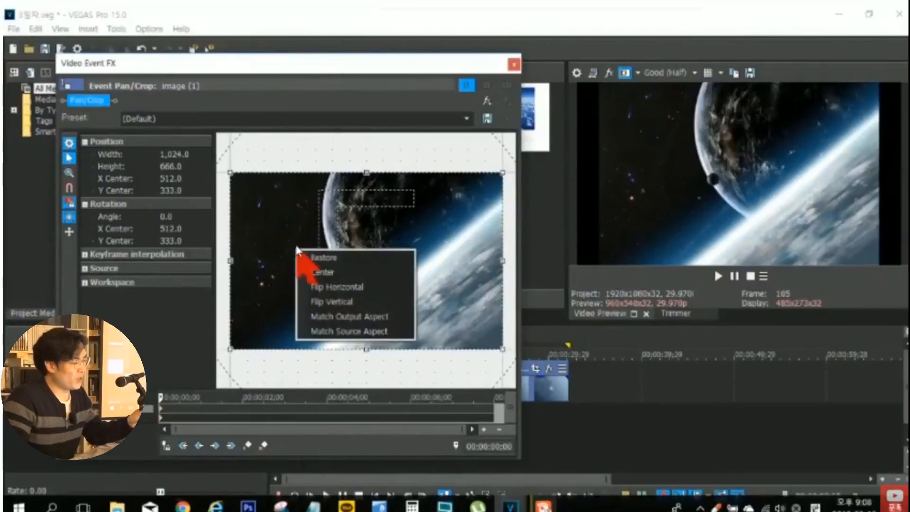
pyautogui.click(360, 316)
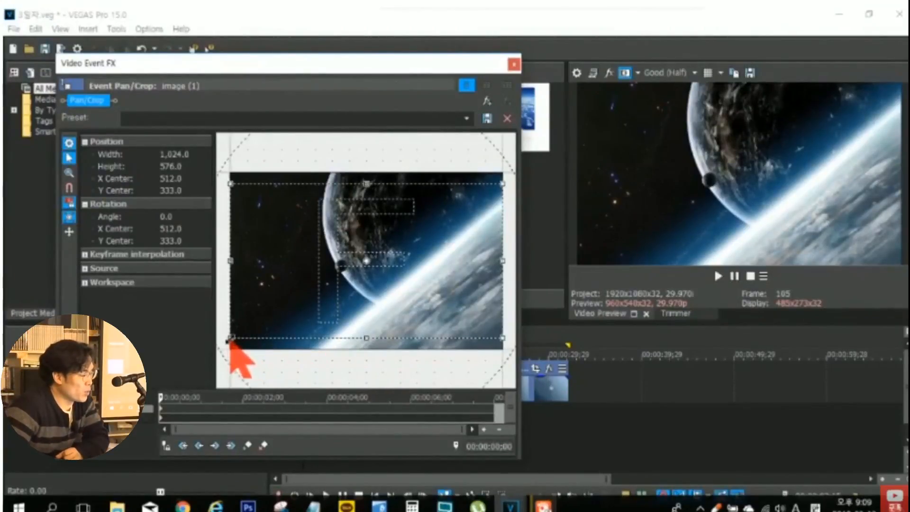
pyautogui.moveTo(231, 339); pyautogui.dragTo(296, 305)
pyautogui.moveTo(397, 283); pyautogui.dragTo(349, 243)
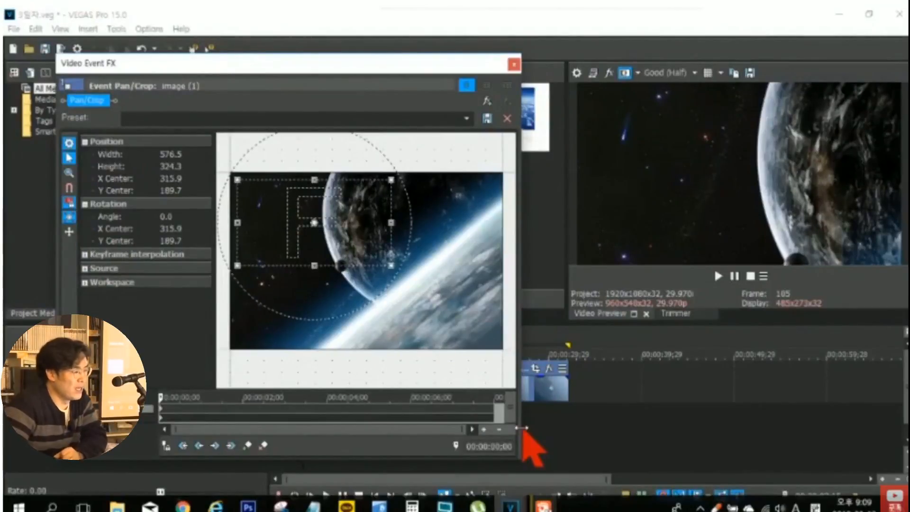
pyautogui.click(513, 64)
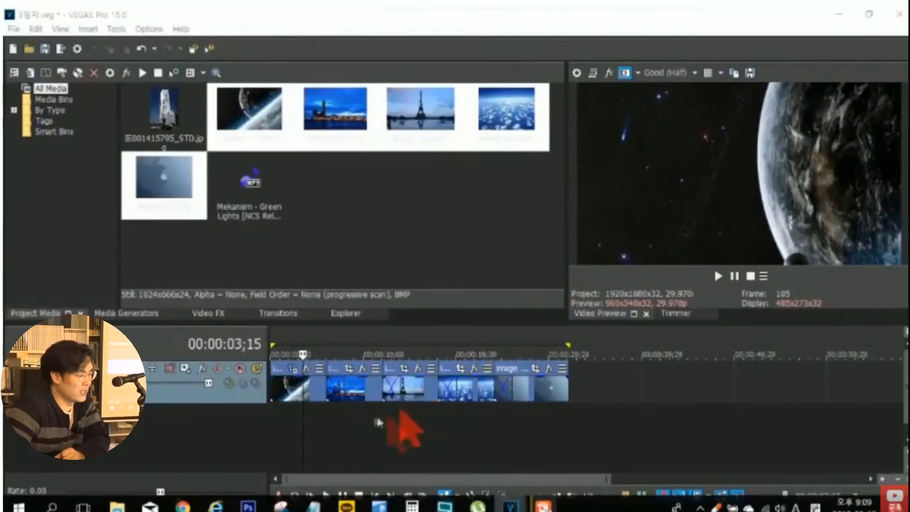
# - Match the image (2) event to the output aspect, and crop it to about 692 by 389 around X 1,228, Y 748
pyautogui.click(359, 417)
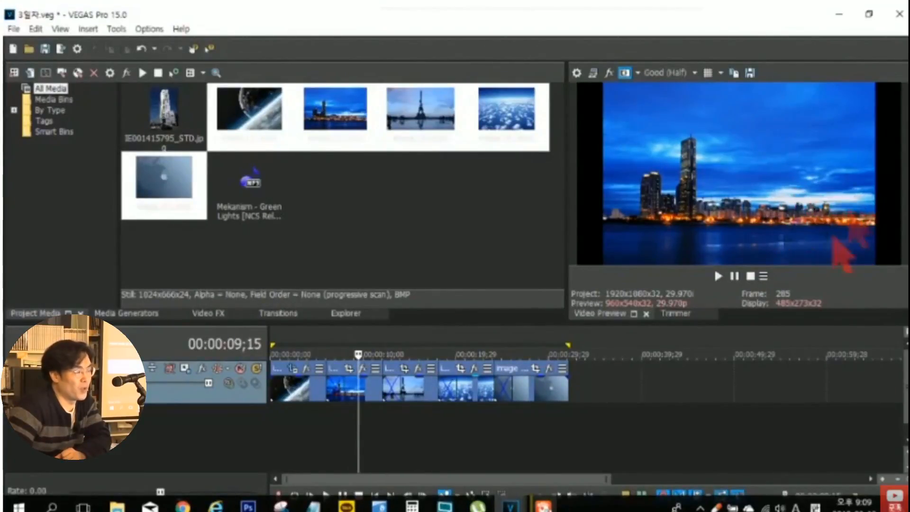
pyautogui.click(349, 370)
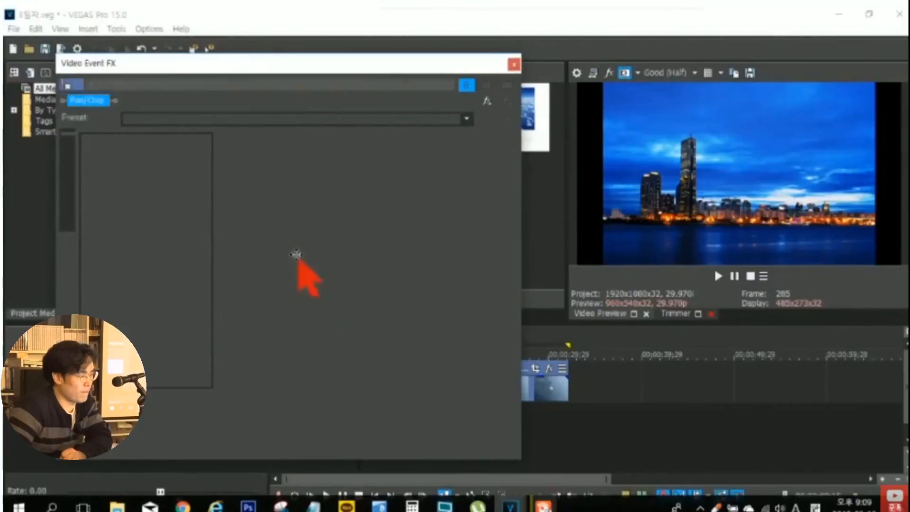
pyautogui.rightClick(292, 226)
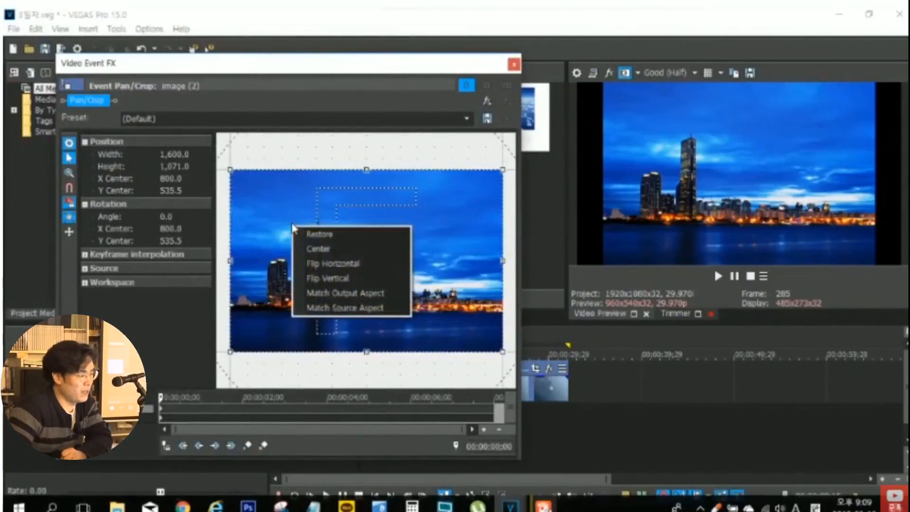
pyautogui.click(330, 294)
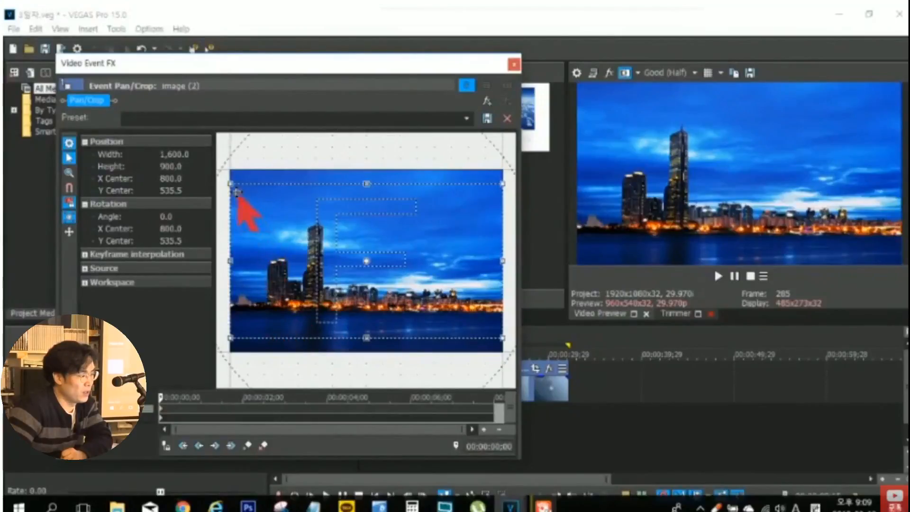
pyautogui.moveTo(232, 185); pyautogui.dragTo(284, 227)
pyautogui.moveTo(383, 276); pyautogui.dragTo(456, 313)
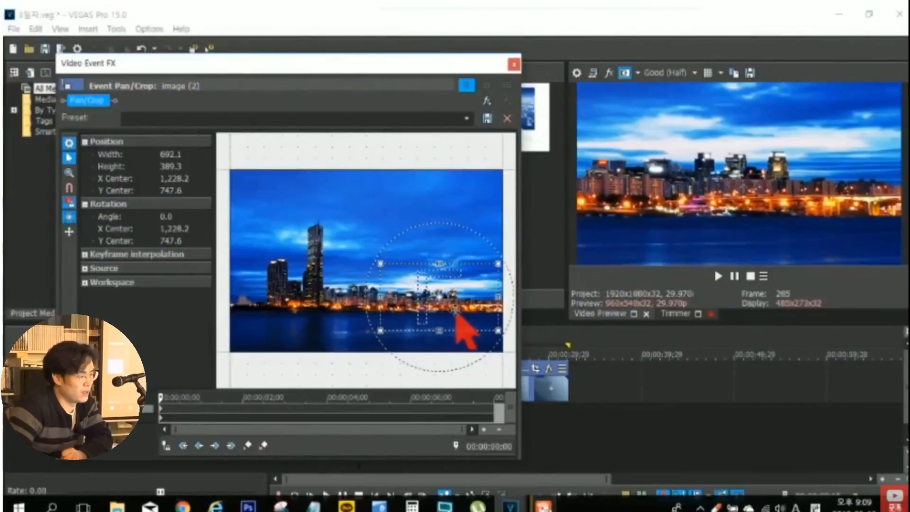
# - Match the image (3) event to the output aspect, and crop it to about 657 by 370 around X 1,339, Y 608
pyautogui.click(514, 65)
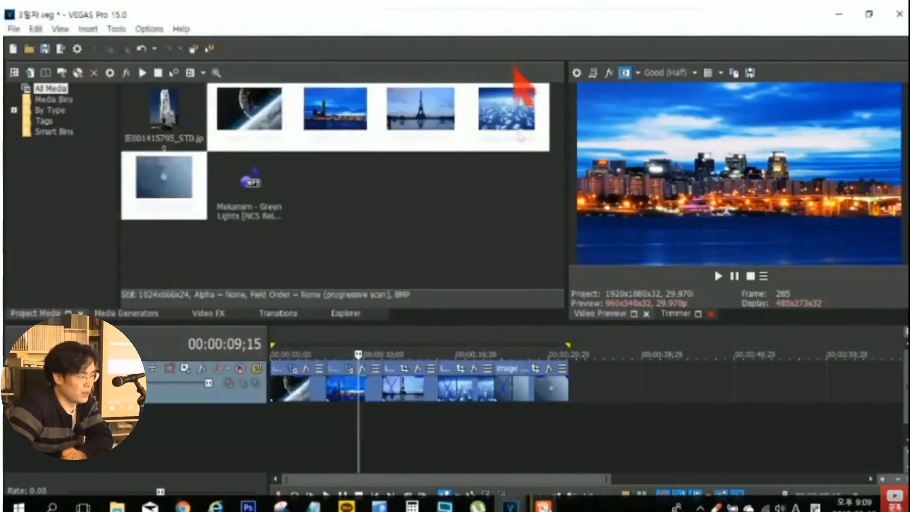
pyautogui.click(416, 424)
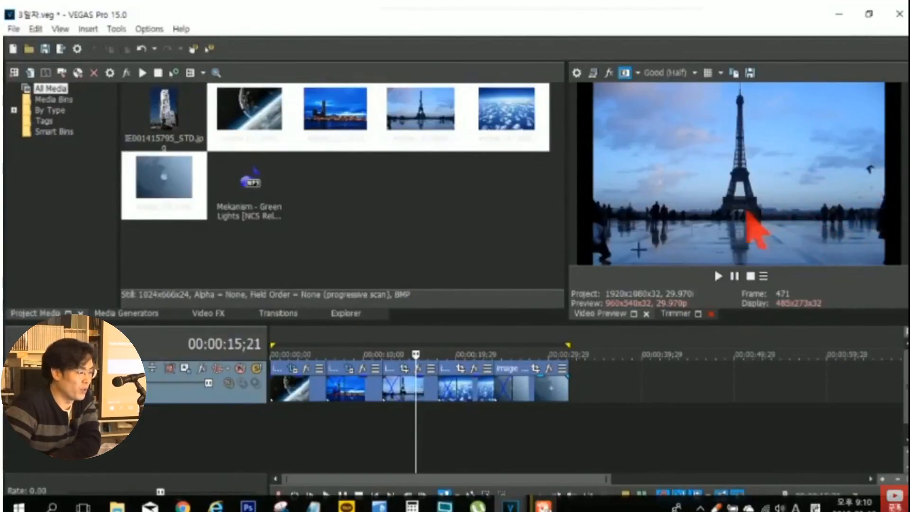
pyautogui.click(417, 369)
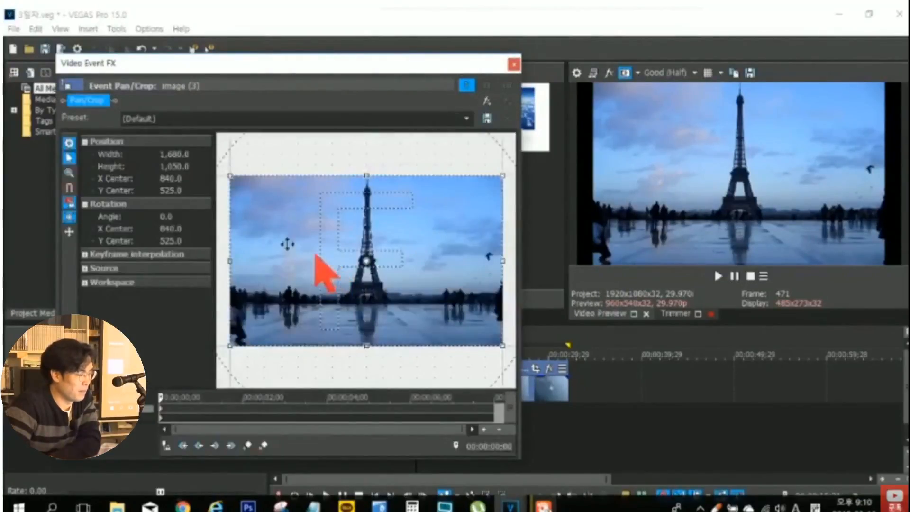
pyautogui.rightClick(279, 226)
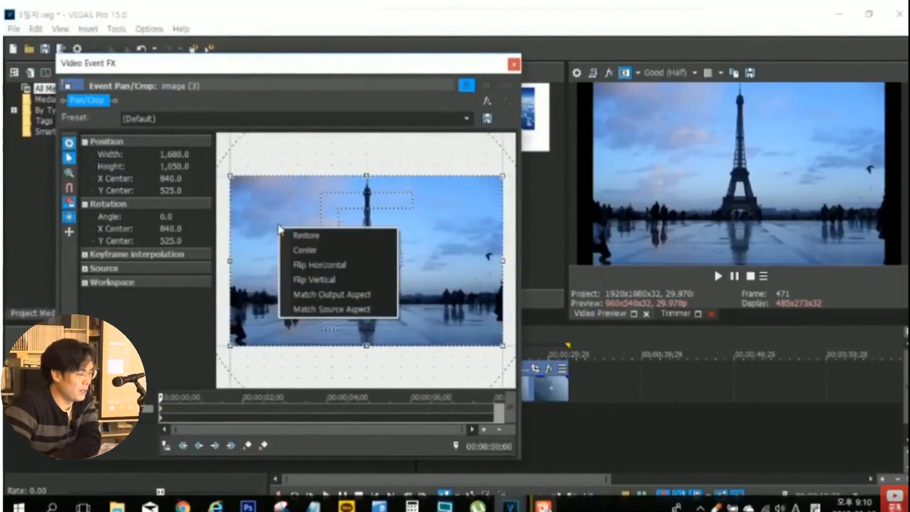
pyautogui.click(315, 293)
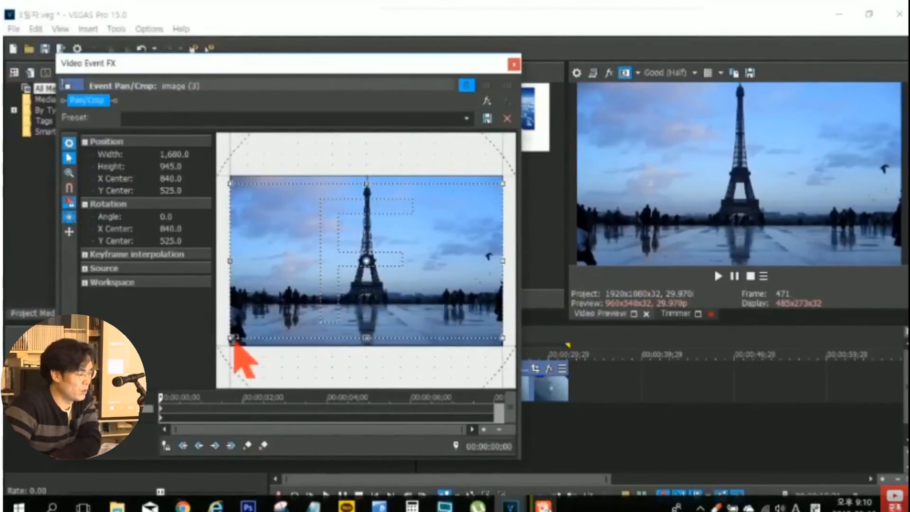
pyautogui.moveTo(241, 337); pyautogui.dragTo(403, 289)
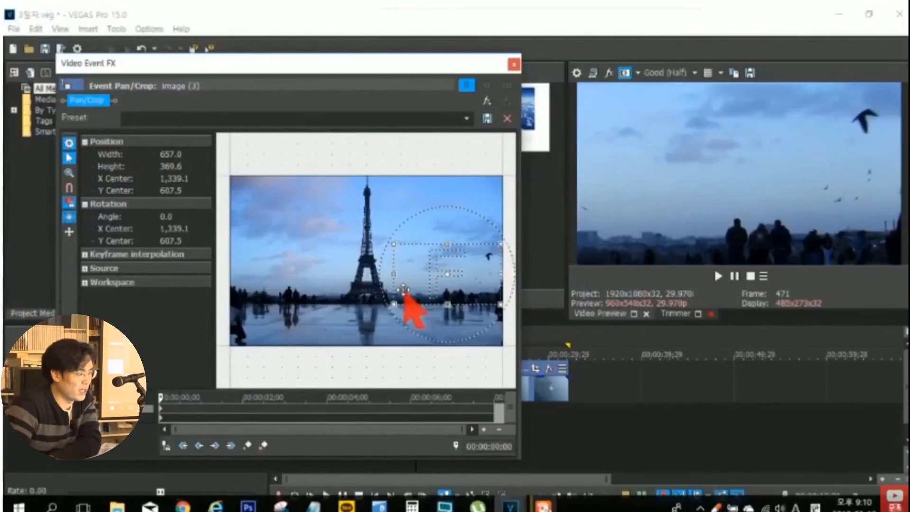
pyautogui.click(514, 66)
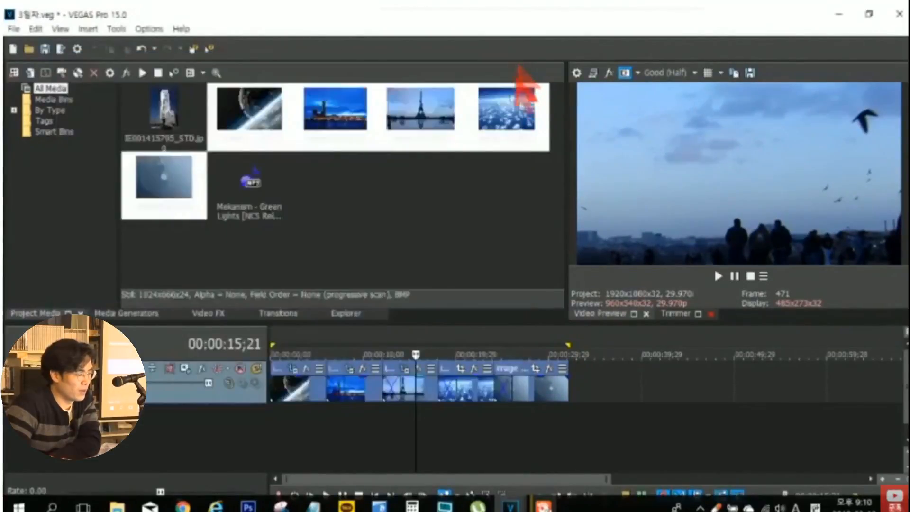
# - Match the image (4) event to the output aspect, and shrink its crop frame slightly
pyautogui.click(476, 413)
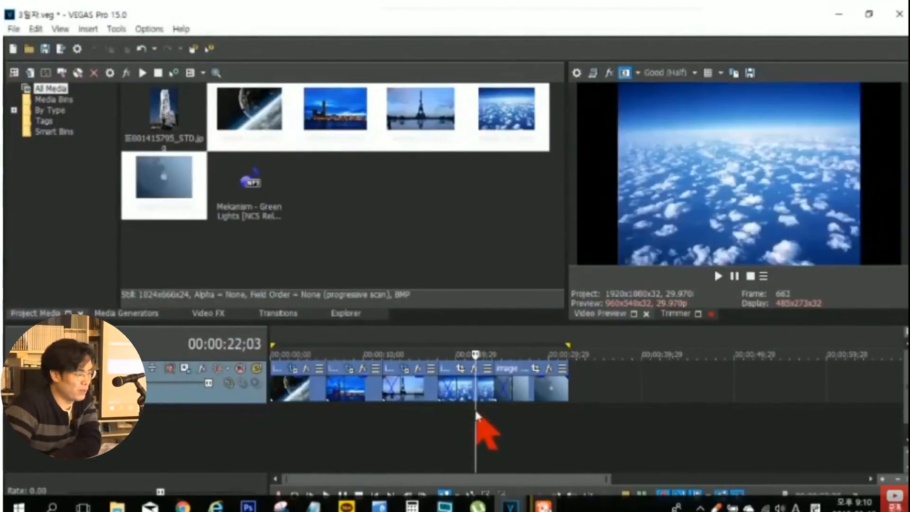
pyautogui.click(460, 369)
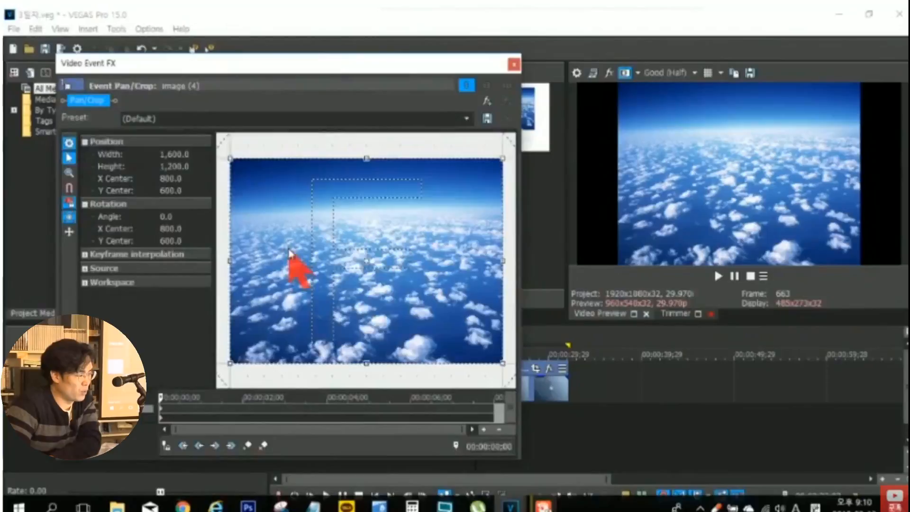
pyautogui.rightClick(289, 253)
pyautogui.click(329, 317)
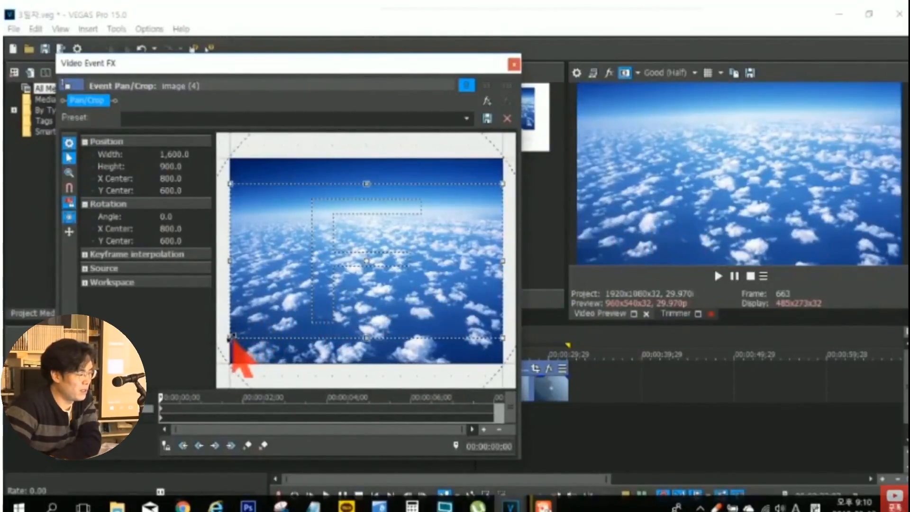
pyautogui.moveTo(247, 333); pyautogui.dragTo(280, 324)
pyautogui.click(513, 64)
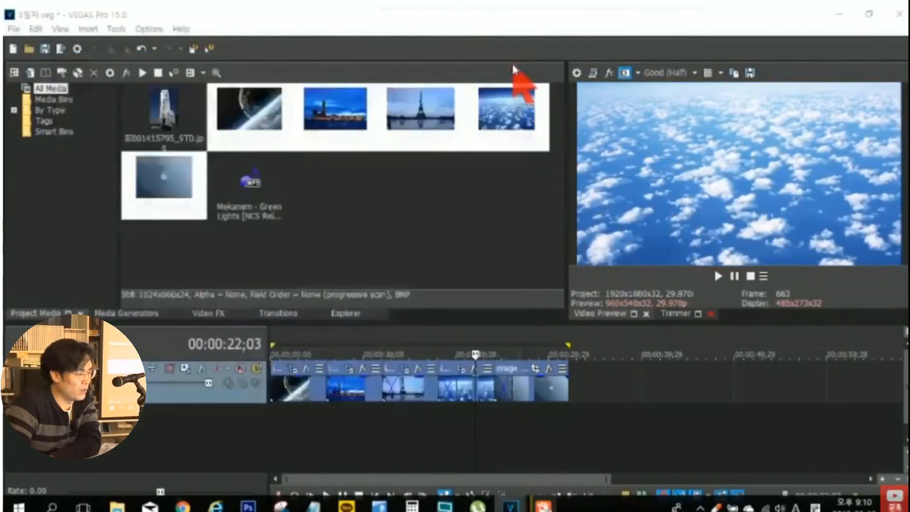
# - Match the image (5) event to the output aspect, and crop it to about 506 by 285 around X 477, Y 193
pyautogui.click(540, 418)
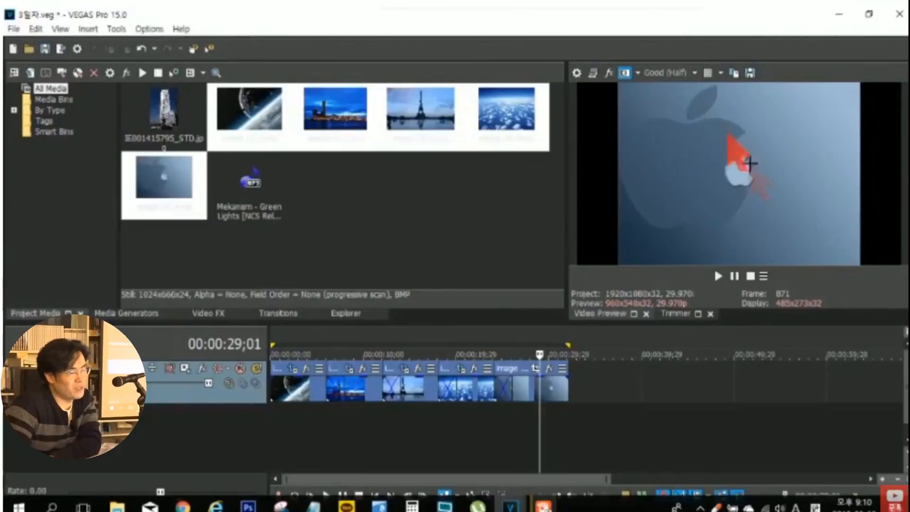
pyautogui.click(535, 370)
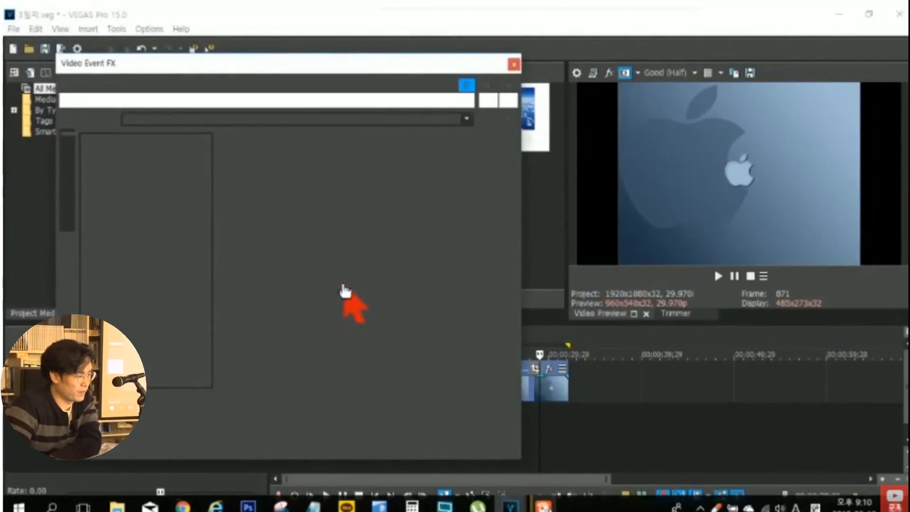
pyautogui.rightClick(340, 286)
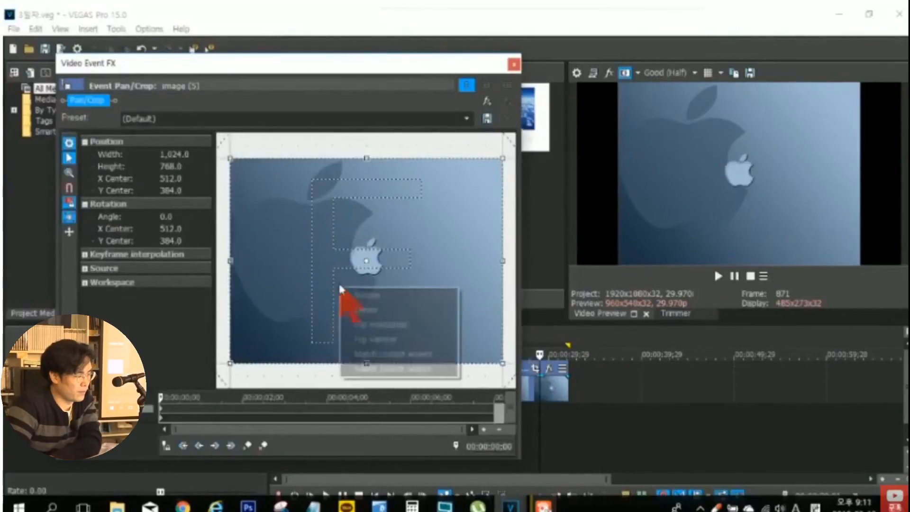
pyautogui.click(400, 353)
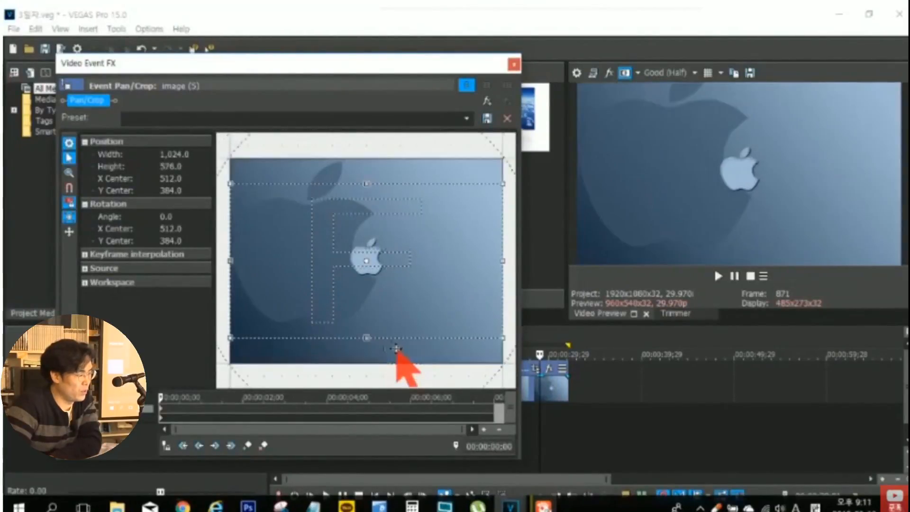
pyautogui.moveTo(231, 336); pyautogui.dragTo(299, 300)
pyautogui.moveTo(409, 275); pyautogui.dragTo(400, 227)
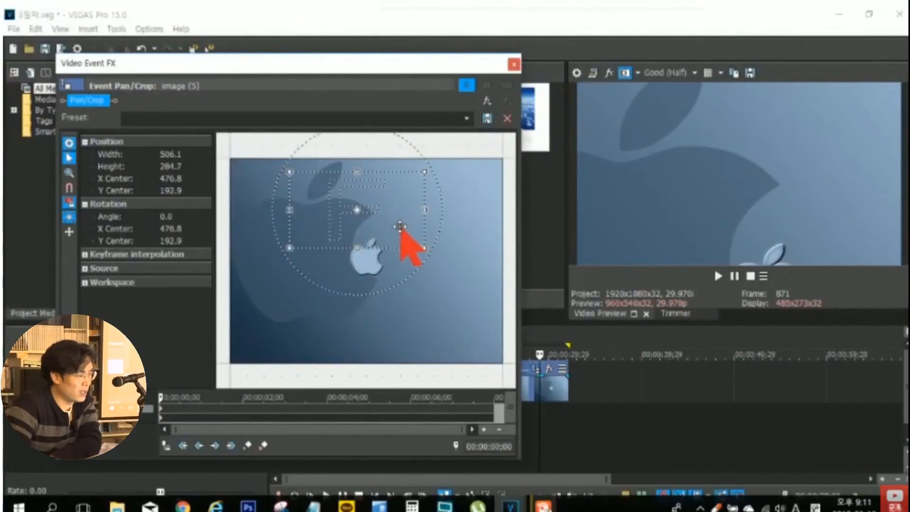
pyautogui.click(514, 66)
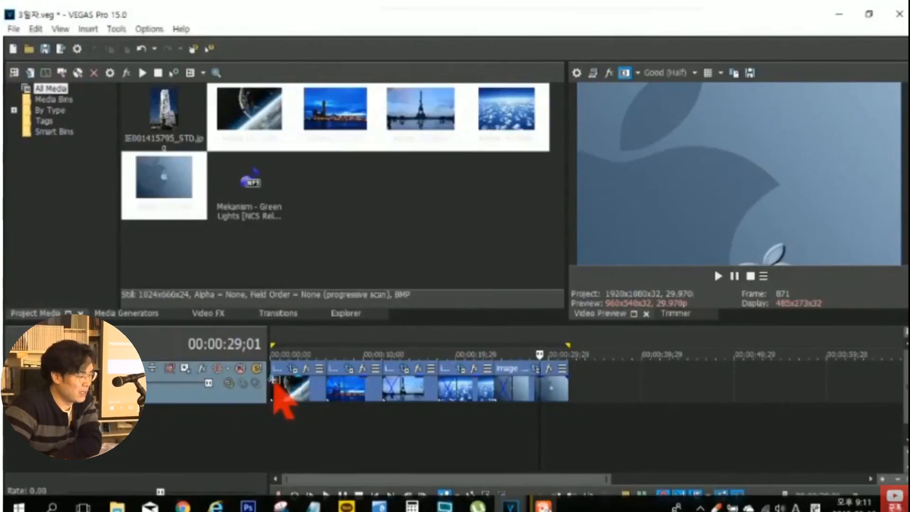
# - Add a fade-in at the start of the image (1) event and a fade-out at the end of the image (5) event
pyautogui.moveTo(273, 382); pyautogui.dragTo(321, 385)
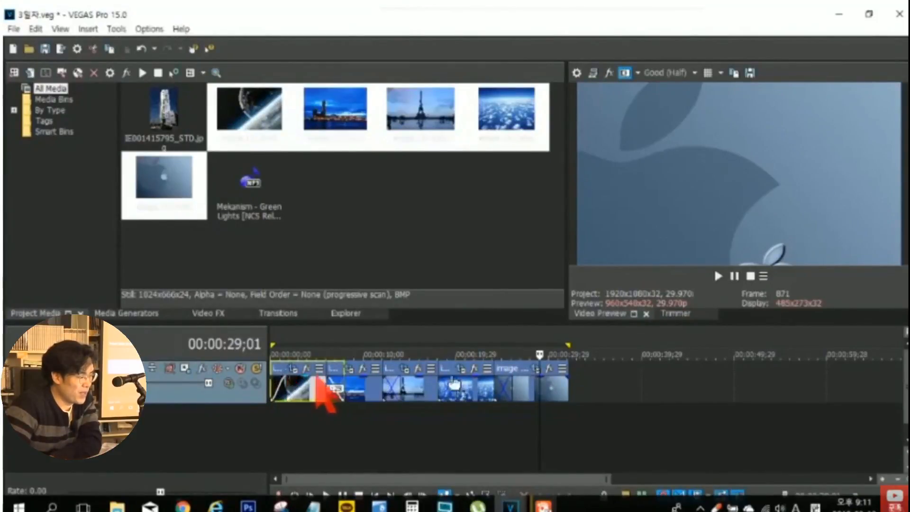
pyautogui.moveTo(567, 377); pyautogui.dragTo(541, 378)
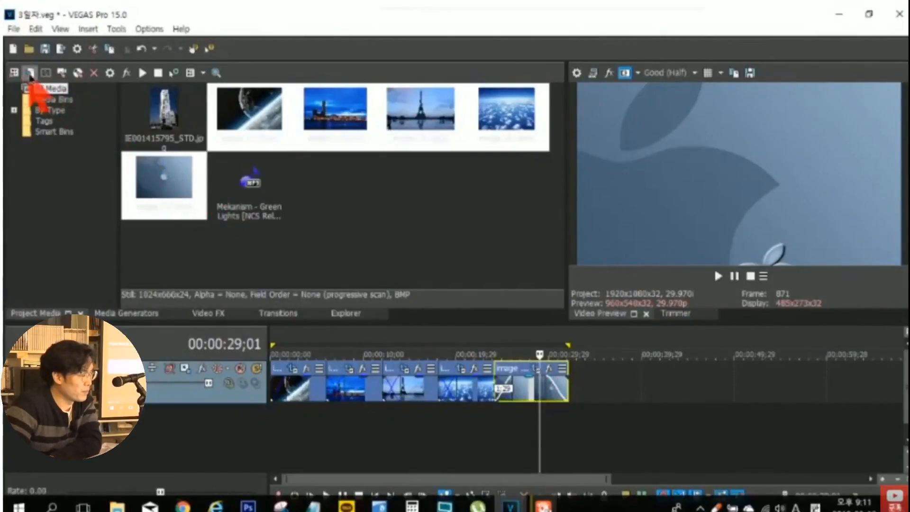
# - Import the Uplink & Alex Skrindo - Me & You track from the 자료 > 무료음원 folder, and place it below the images at the timeline start
pyautogui.click(29, 74)
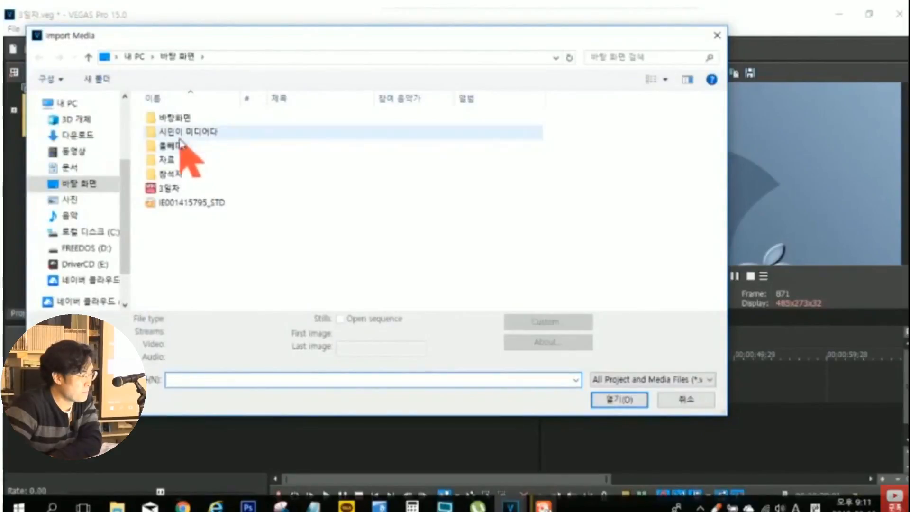
pyautogui.doubleClick(173, 161)
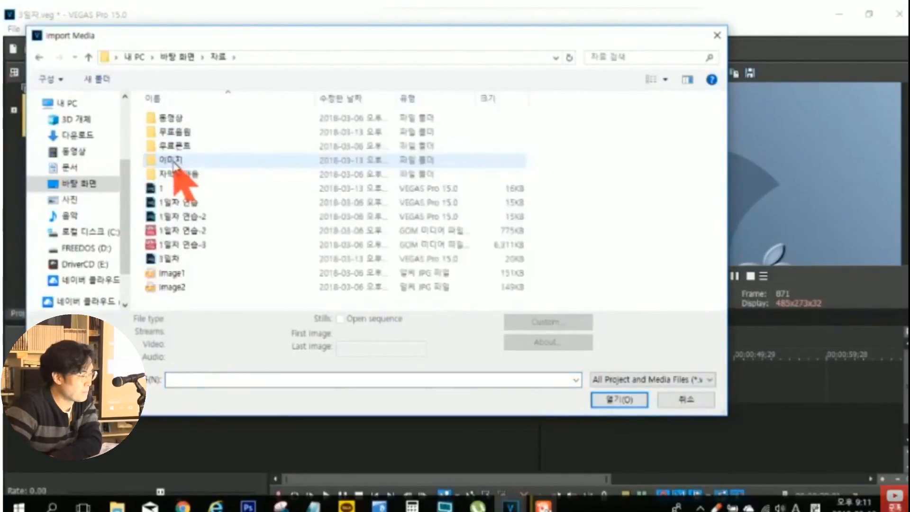
pyautogui.click(180, 137)
pyautogui.doubleClick(179, 135)
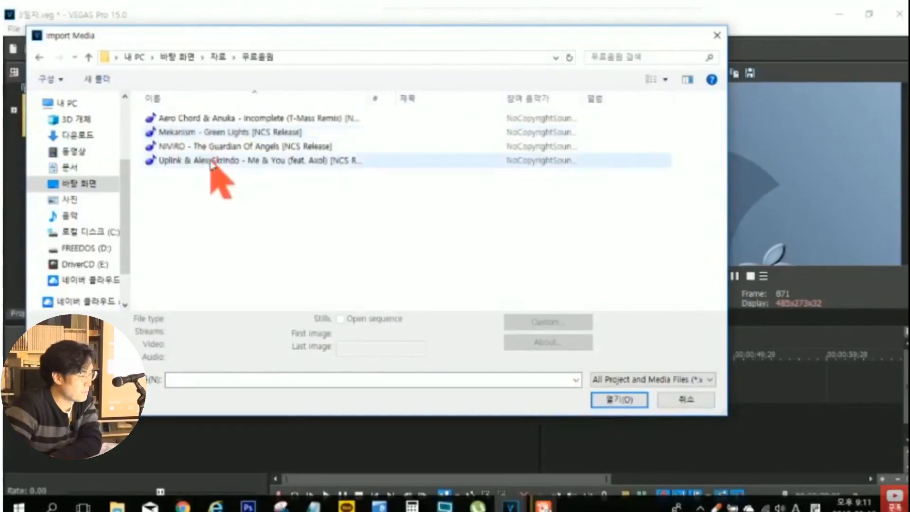
pyautogui.doubleClick(212, 161)
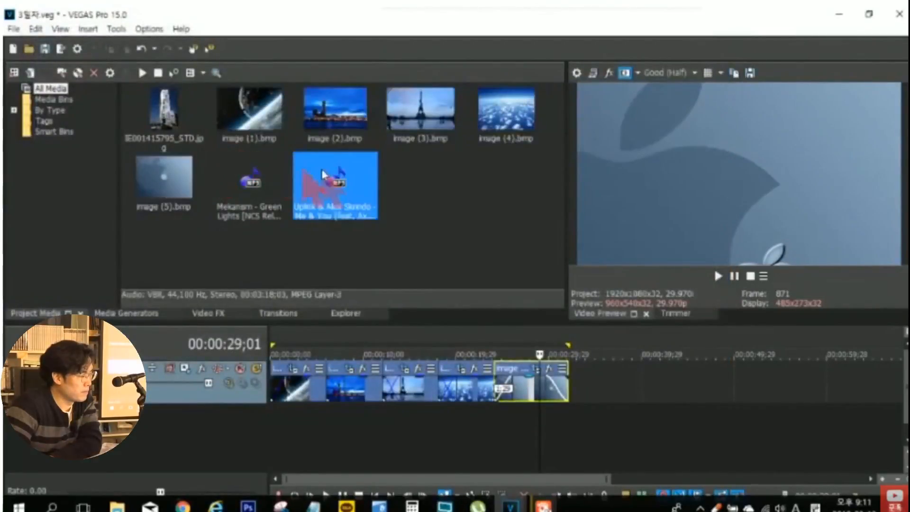
pyautogui.moveTo(329, 178); pyautogui.dragTo(258, 441)
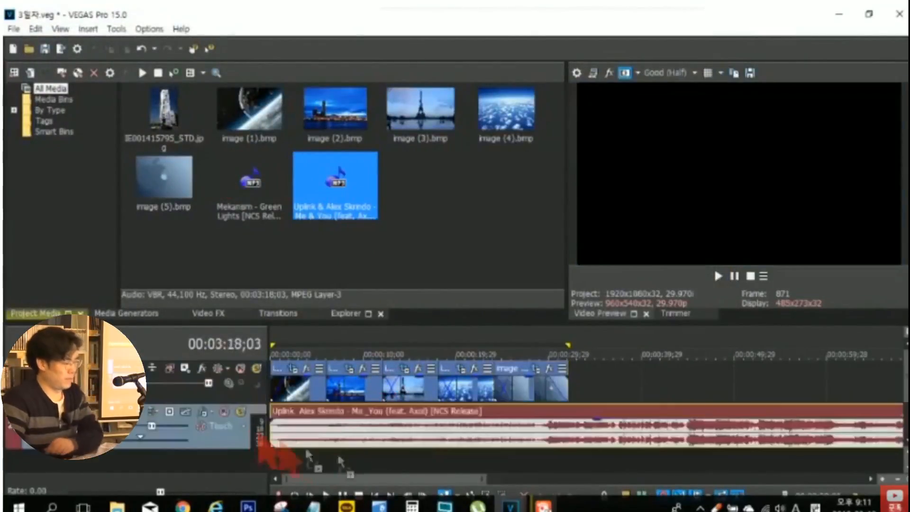
# - Split the music event at the end of the last image, and delete the part after it
pyautogui.click(568, 432)
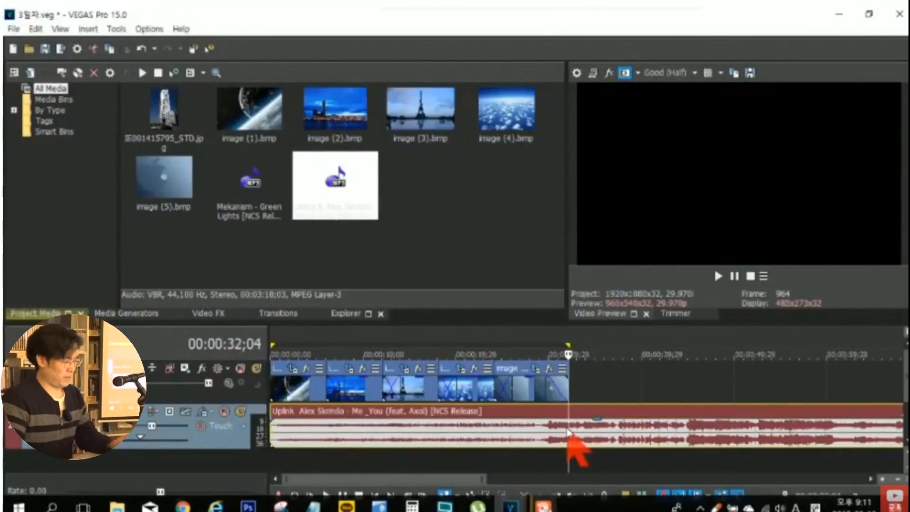
pyautogui.press('s')
pyautogui.click(592, 436)
pyautogui.press('Delete')
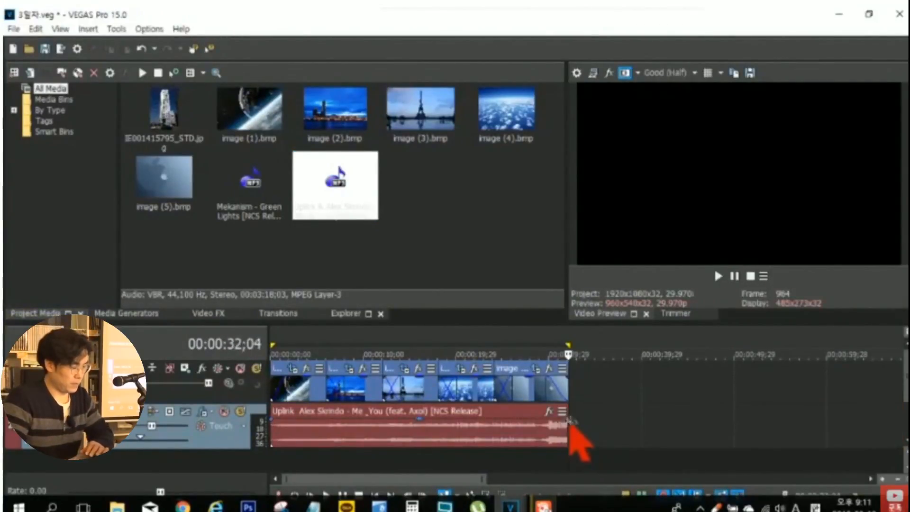
# - Add a fade-out at the end of the music event, using a concave fade curve
pyautogui.moveTo(571, 420); pyautogui.dragTo(524, 422)
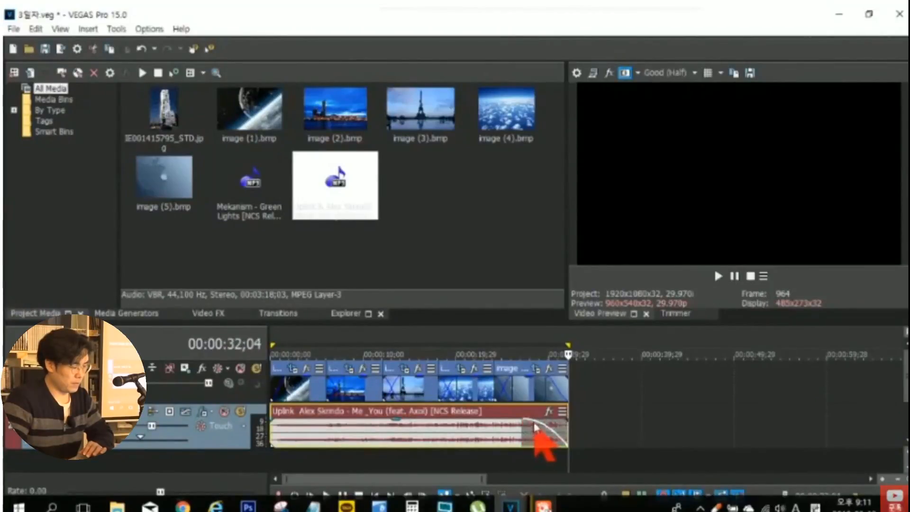
pyautogui.rightClick(534, 424)
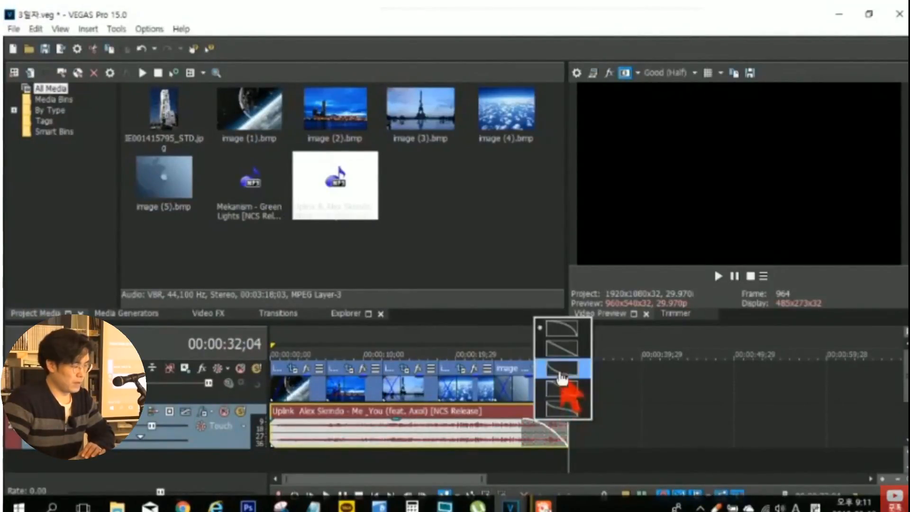
pyautogui.click(573, 390)
# - Widen the video preview area, and play the timeline to review the cropped images with the music
pyautogui.moveTo(566, 244); pyautogui.dragTo(471, 247)
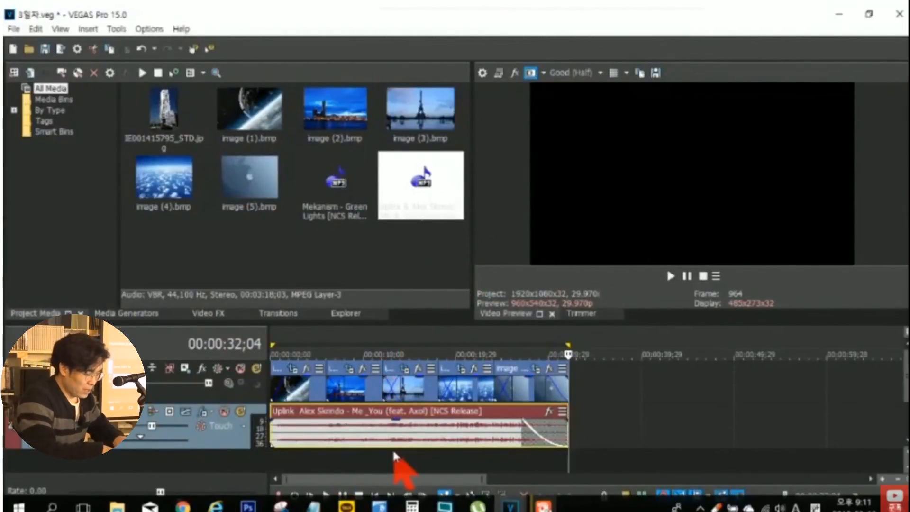
pyautogui.press('space')
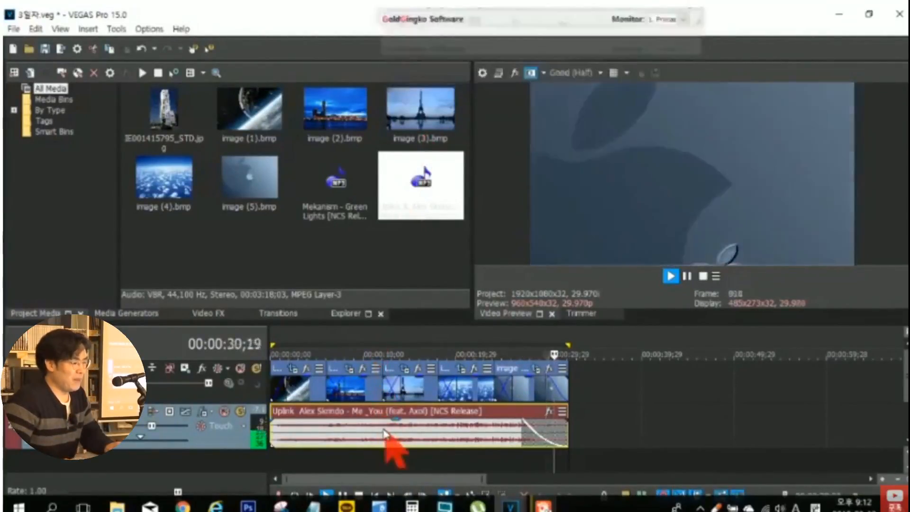
pyautogui.press('space')
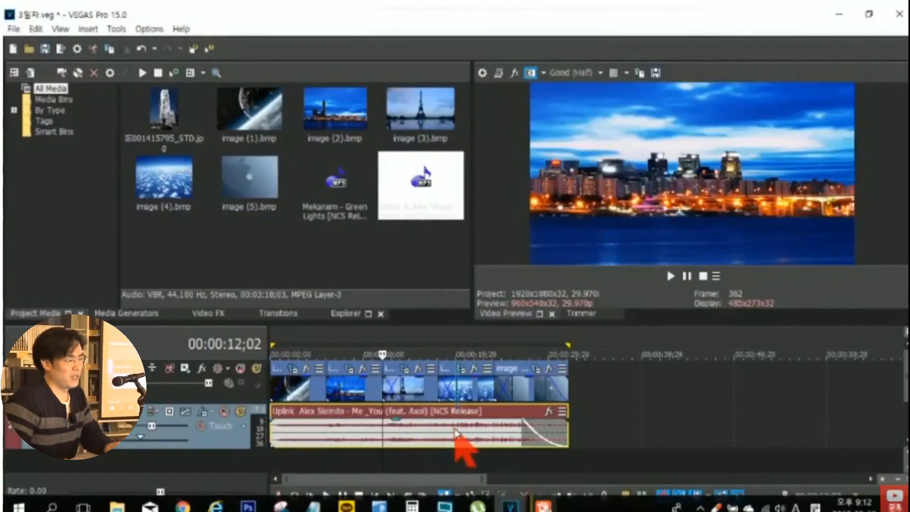
# - Enlarge the image (1) event's crop frame beyond the image edges to about 1,685 by 948, centred around X 547, Y 378
pyautogui.click(456, 429)
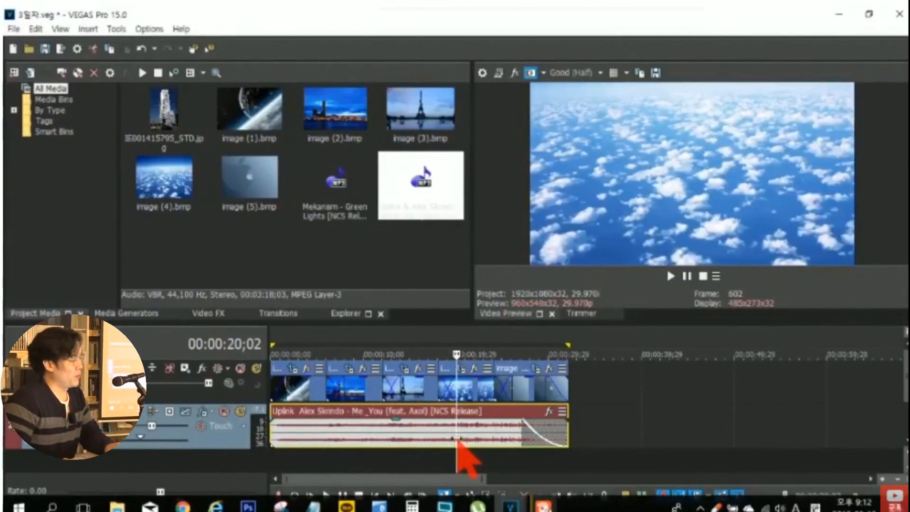
pyautogui.click(293, 371)
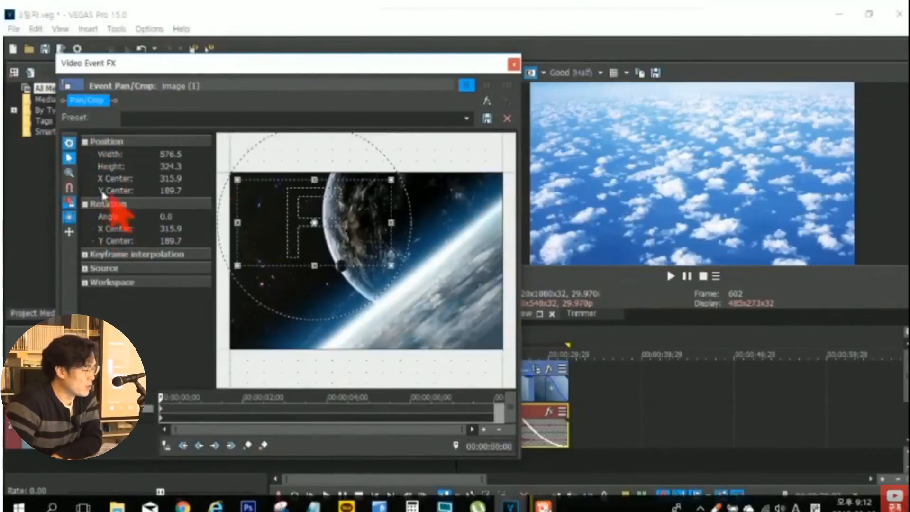
pyautogui.moveTo(280, 231); pyautogui.dragTo(346, 281)
pyautogui.scroll(-4, 360, 280)
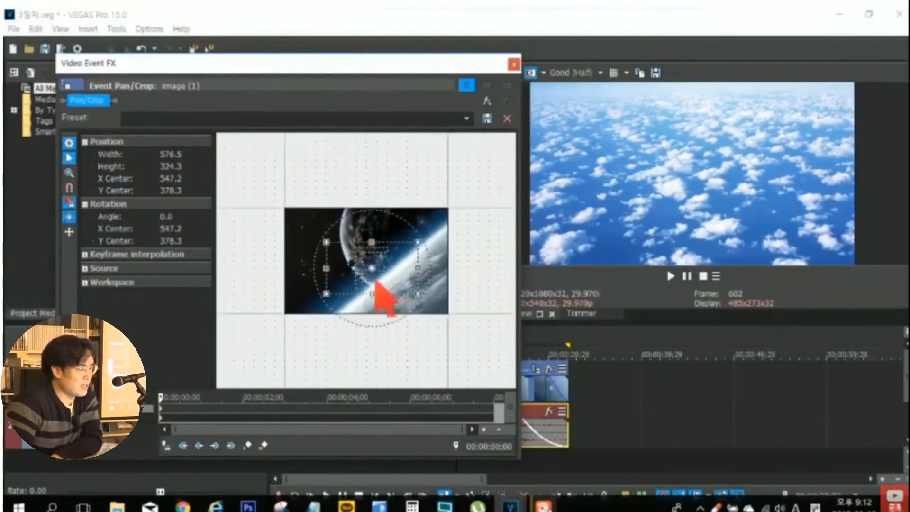
pyautogui.moveTo(328, 245); pyautogui.dragTo(239, 159)
pyautogui.moveTo(256, 62); pyautogui.dragTo(572, 70)
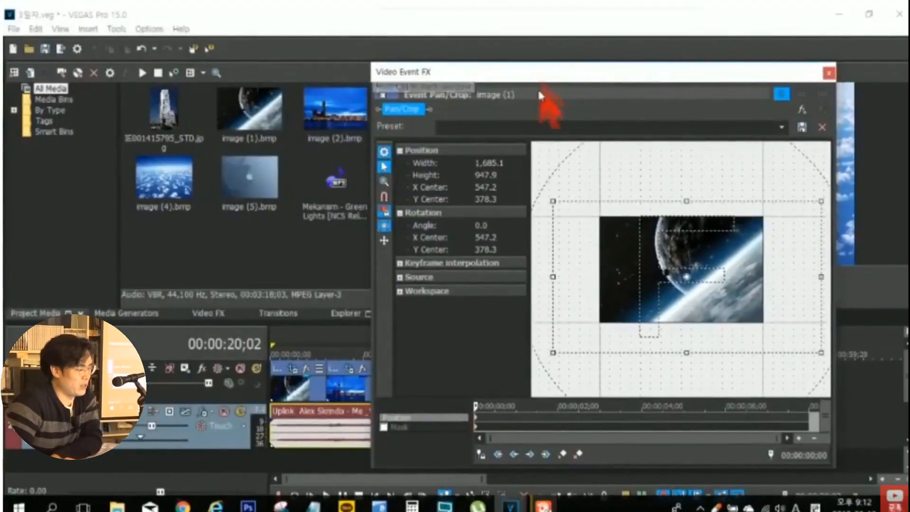
# - Park the playhead at 00:00:02;24 and shrink the image (1) crop frame to about 484 by 272, centred around X 464, Y 251
pyautogui.click(295, 333)
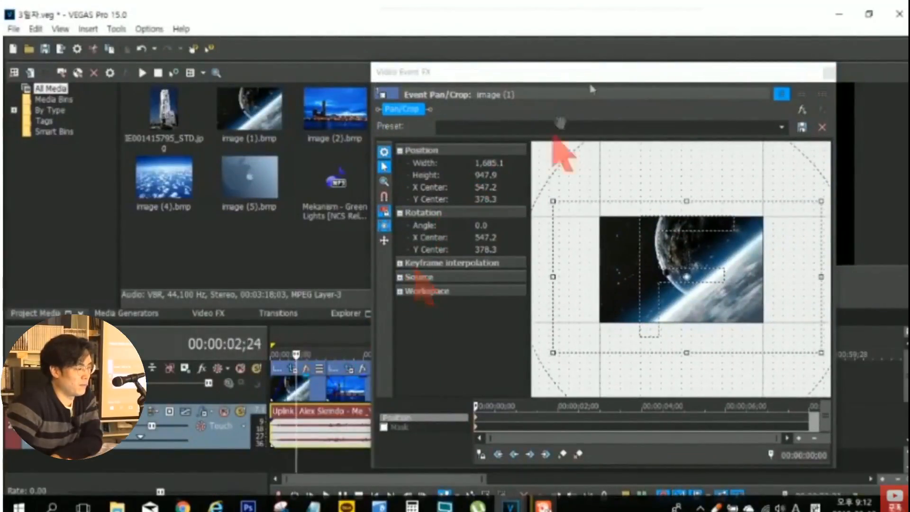
pyautogui.moveTo(595, 71); pyautogui.dragTo(292, 43)
pyautogui.moveTo(507, 319); pyautogui.dragTo(389, 243)
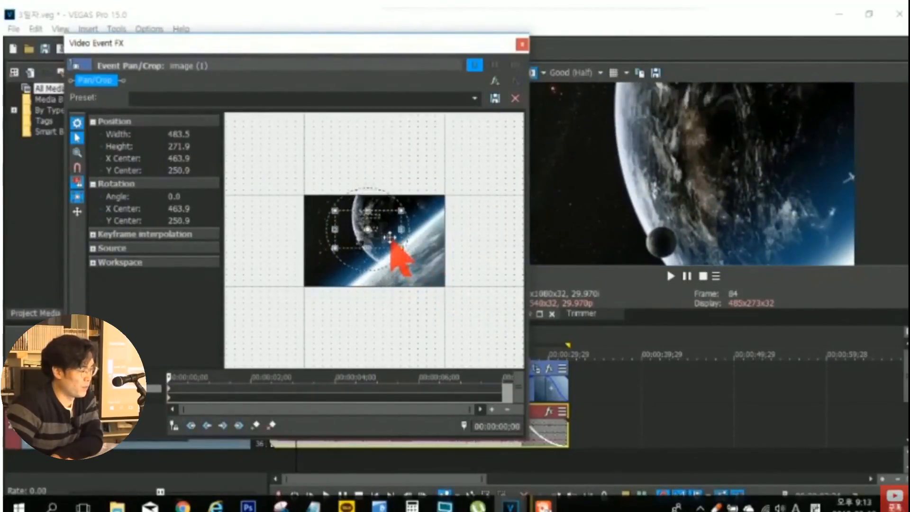
# - Resize the crop frame with Size About Center on and off to about 1,061 by 597, and move it to about X 430, Y 305
pyautogui.click(76, 197)
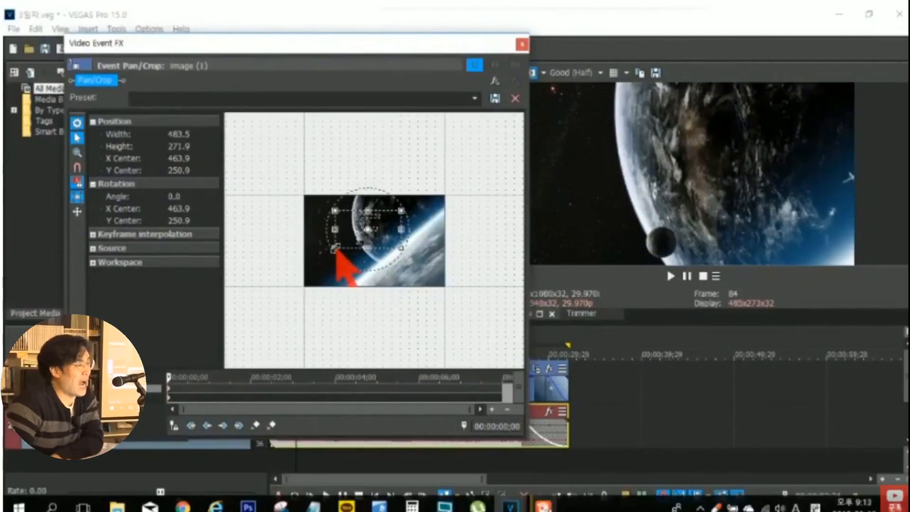
pyautogui.moveTo(348, 231); pyautogui.dragTo(308, 194)
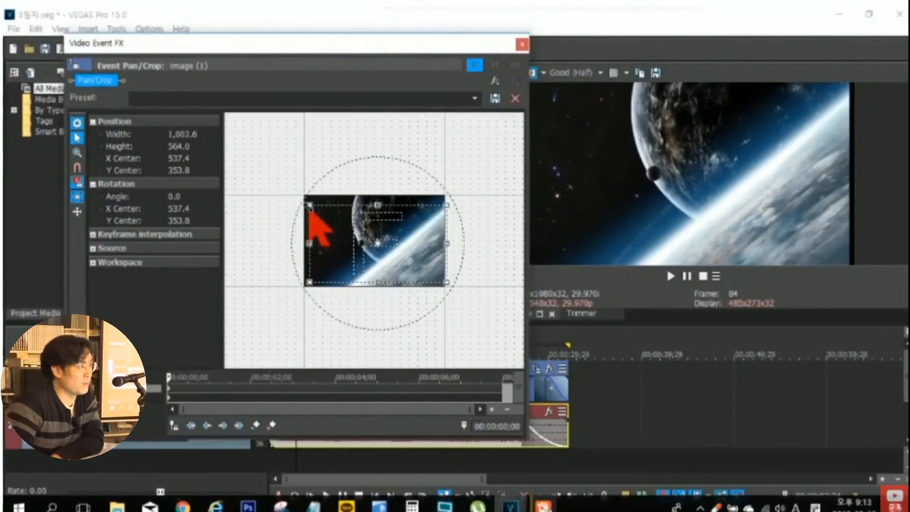
pyautogui.moveTo(303, 201)
pyautogui.mouseDown()
pyautogui.moveTo(256, 164)
pyautogui.moveTo(308, 197)
pyautogui.moveTo(300, 192)
pyautogui.mouseUp()
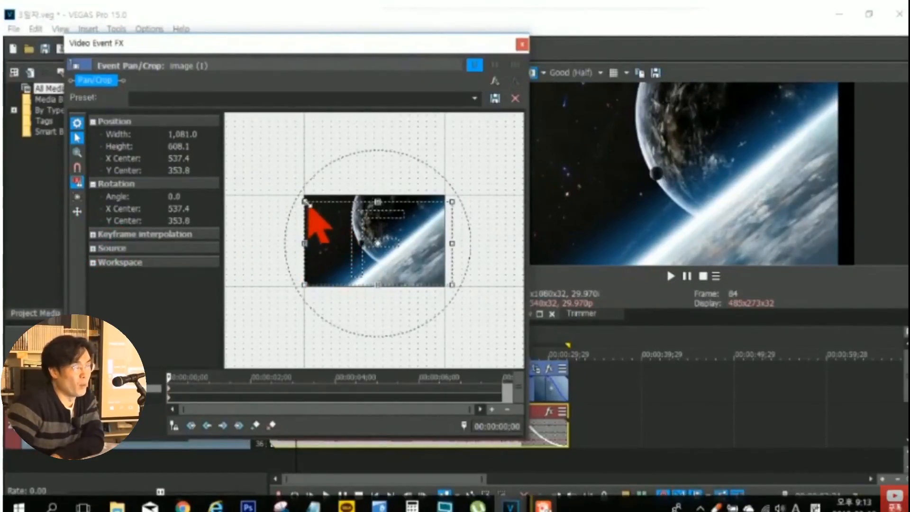
pyautogui.moveTo(306, 202)
pyautogui.mouseDown()
pyautogui.moveTo(223, 126)
pyautogui.moveTo(138, 90)
pyautogui.moveTo(329, 220)
pyautogui.moveTo(209, 112)
pyautogui.moveTo(307, 191)
pyautogui.mouseUp()
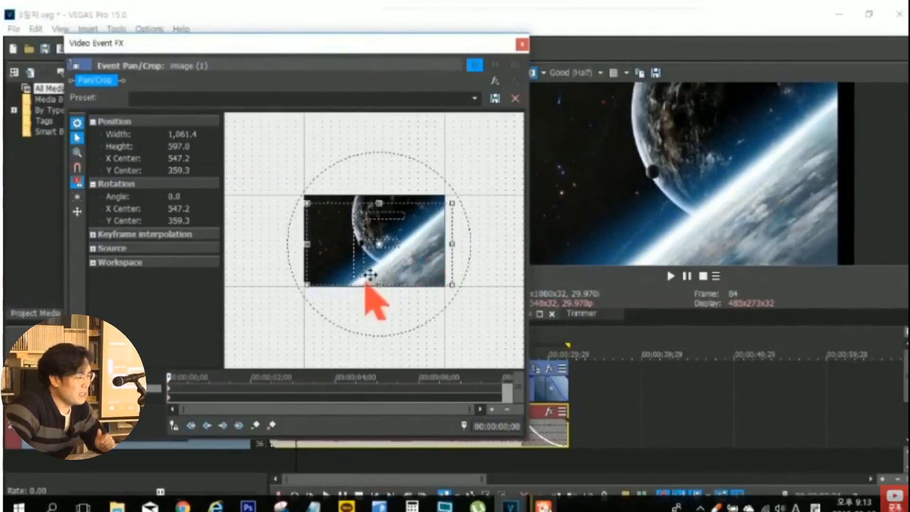
pyautogui.moveTo(382, 245); pyautogui.dragTo(368, 239)
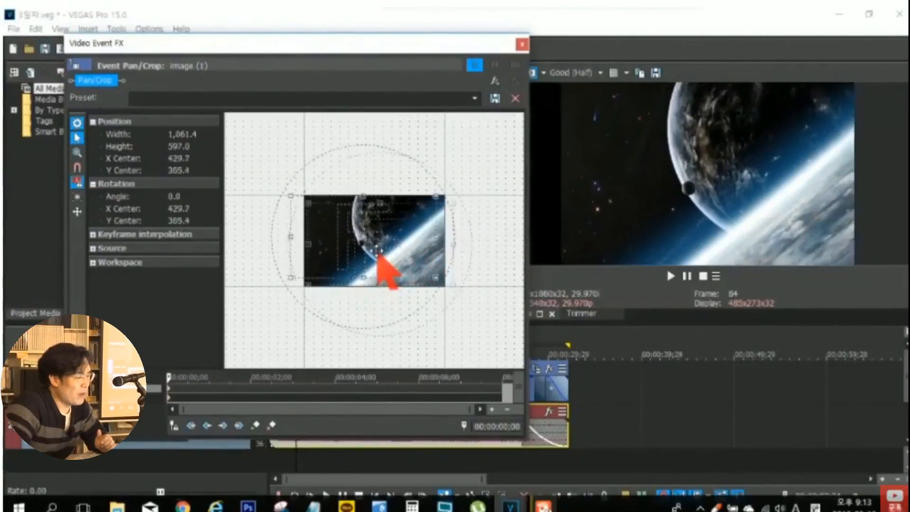
# - Restore the image (1) crop frame to its default size and position, and centre it on the image
pyautogui.rightClick(334, 235)
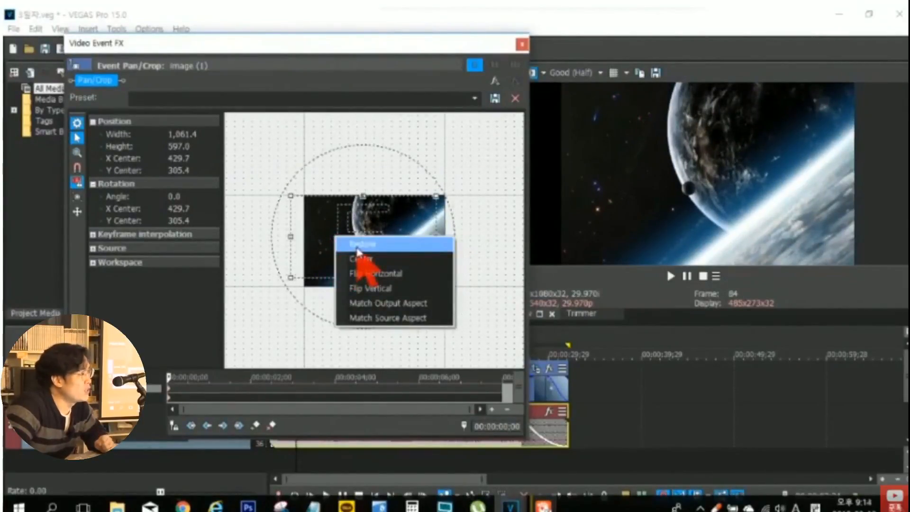
pyautogui.click(401, 358)
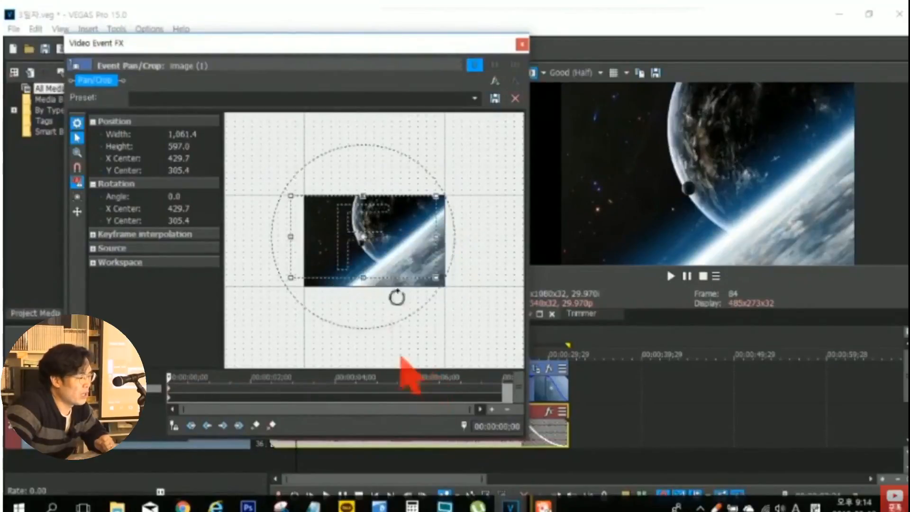
pyautogui.rightClick(412, 240)
pyautogui.click(434, 247)
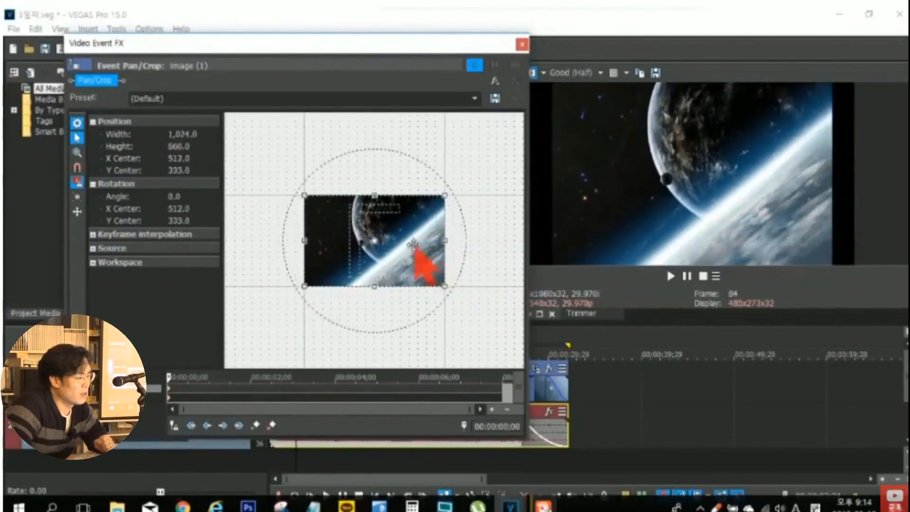
pyautogui.rightClick(417, 248)
pyautogui.click(446, 269)
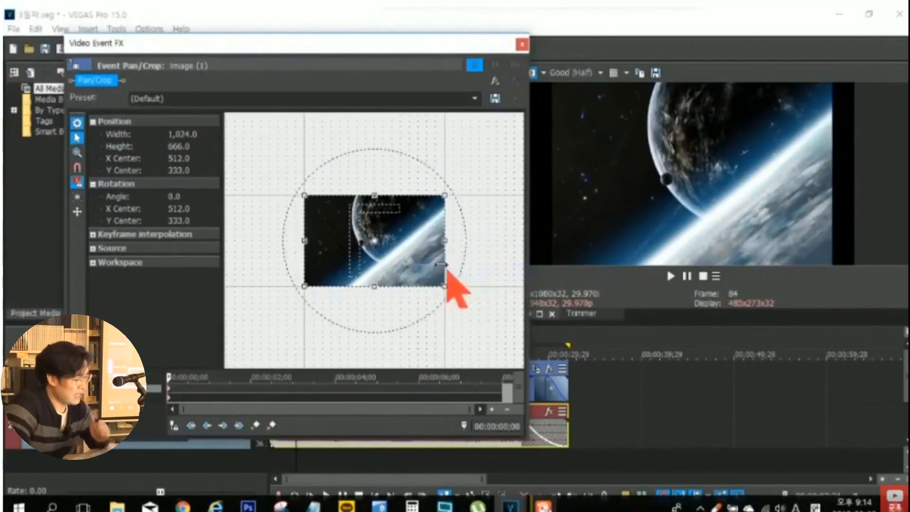
# - Flip the image (1) event horizontally, and flip it back to its original orientation
pyautogui.rightClick(410, 233)
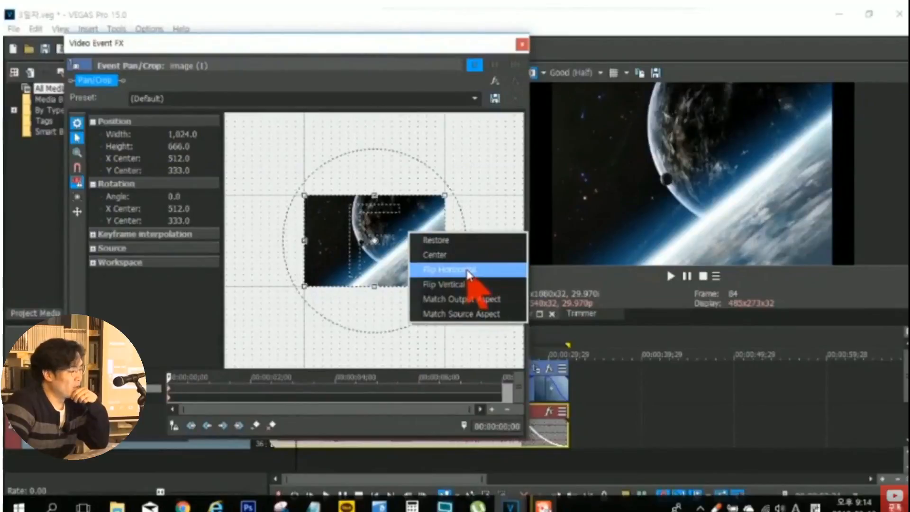
pyautogui.click(476, 274)
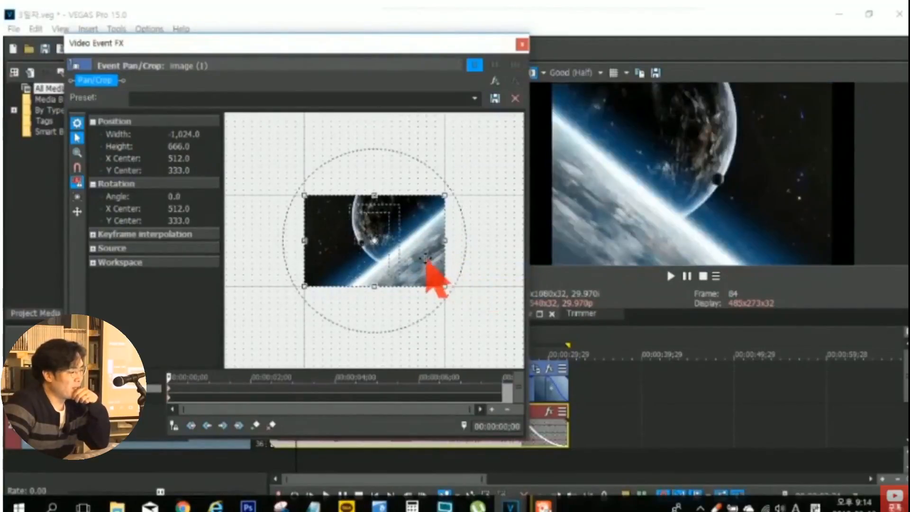
pyautogui.rightClick(429, 258)
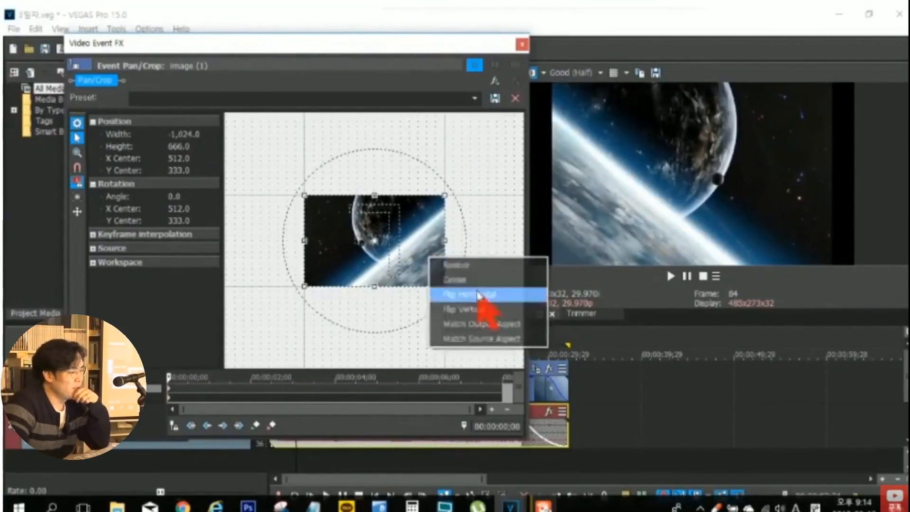
pyautogui.click(473, 295)
# - Flip the image (1) event vertically, and flip it back to its original orientation
pyautogui.rightClick(427, 260)
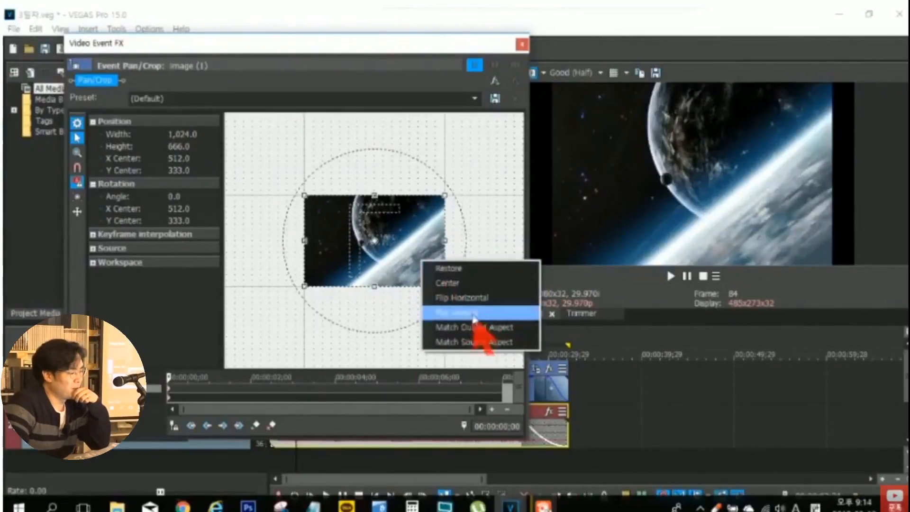
pyautogui.click(474, 315)
pyautogui.rightClick(428, 270)
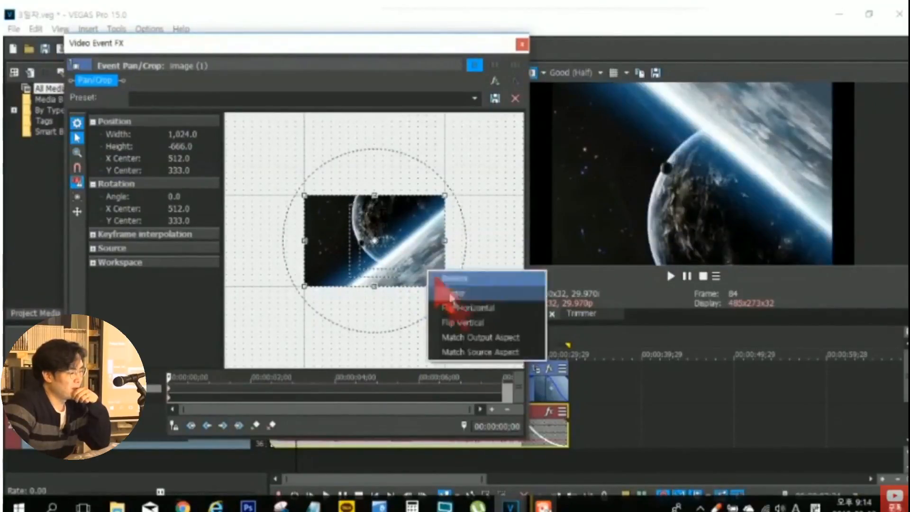
pyautogui.click(467, 322)
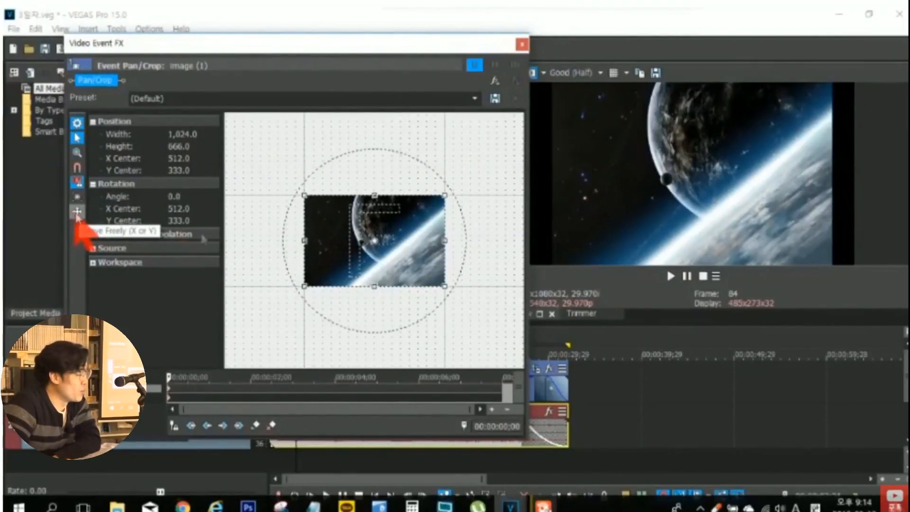
# - Move the crop frame freely to about X 860, Y 460, and restore it to its default position
pyautogui.moveTo(335, 243); pyautogui.dragTo(339, 248)
pyautogui.moveTo(299, 288); pyautogui.dragTo(373, 260)
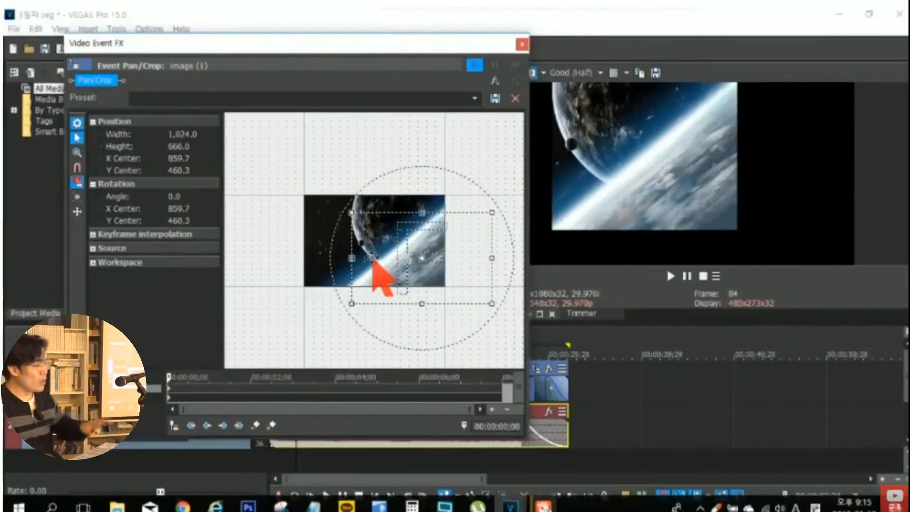
pyautogui.rightClick(384, 250)
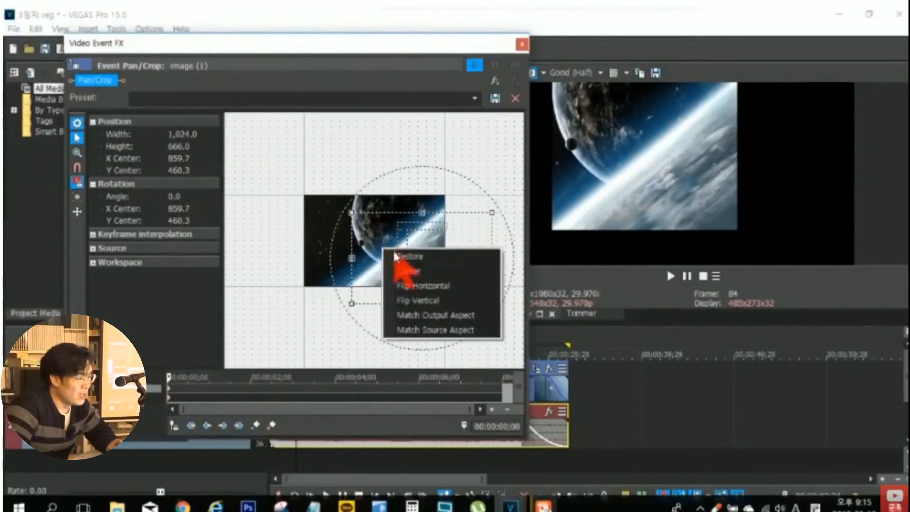
pyautogui.click(399, 256)
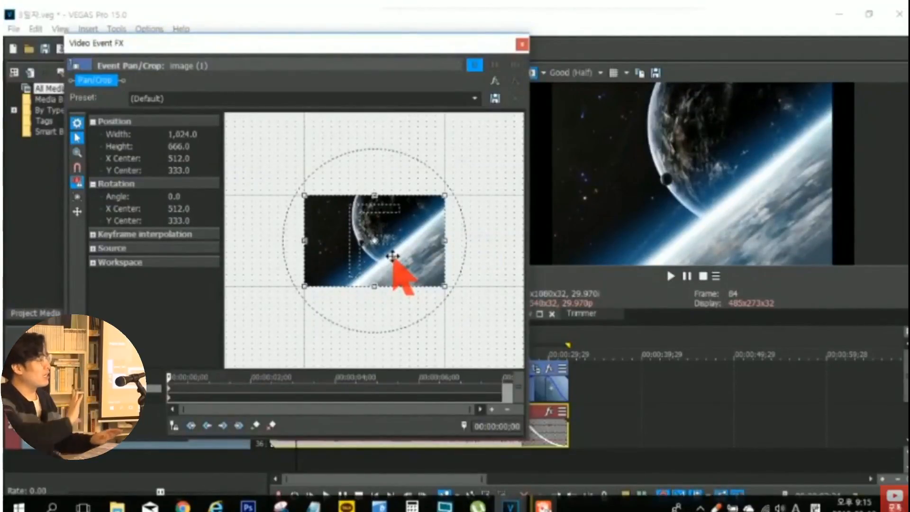
# - Move the crop frame along X only to about X 586 and along Y only to about Y 382, and restore it
pyautogui.click(76, 213)
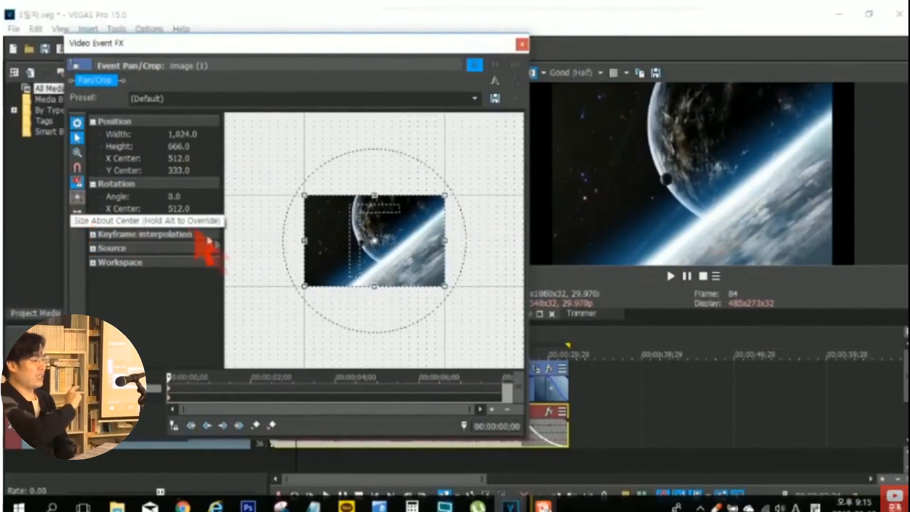
pyautogui.moveTo(331, 248)
pyautogui.mouseDown()
pyautogui.moveTo(284, 248)
pyautogui.moveTo(388, 245)
pyautogui.moveTo(420, 255)
pyautogui.moveTo(327, 242)
pyautogui.moveTo(429, 241)
pyautogui.moveTo(328, 251)
pyautogui.mouseUp()
pyautogui.click(77, 212)
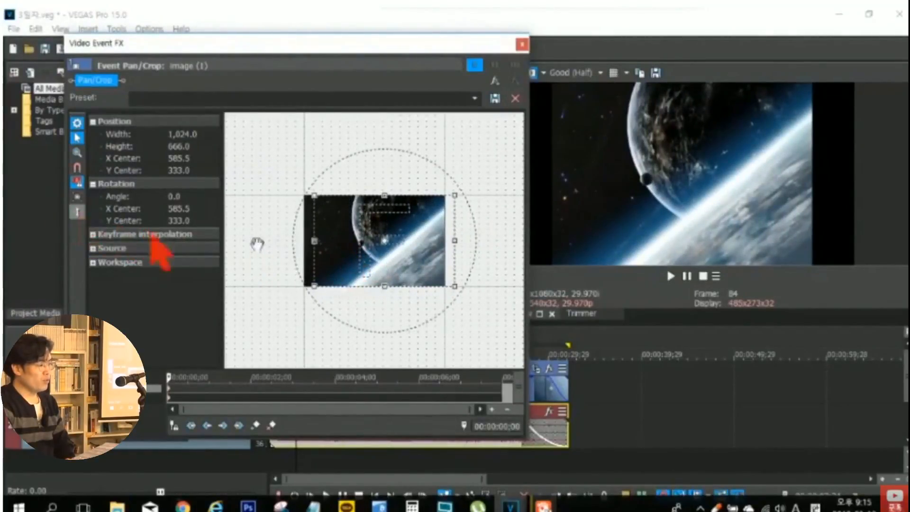
pyautogui.moveTo(346, 233); pyautogui.dragTo(349, 222)
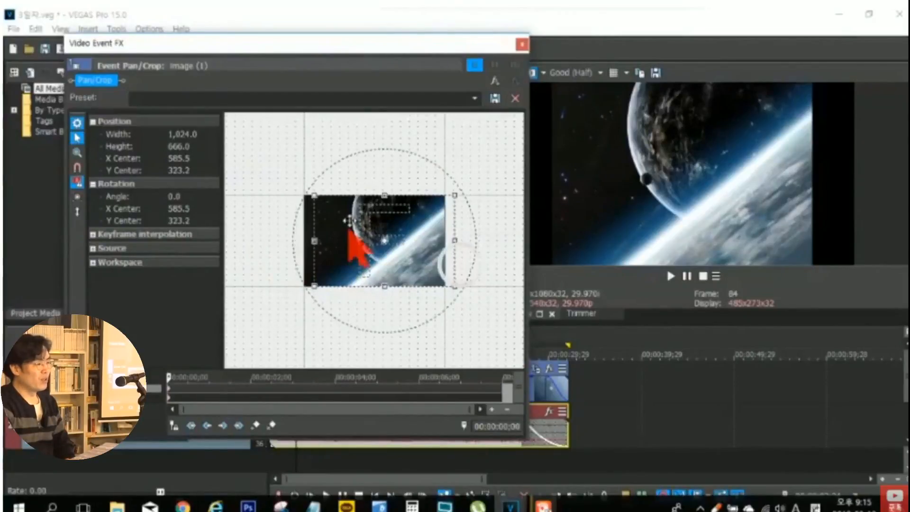
pyautogui.moveTo(348, 221); pyautogui.dragTo(346, 306)
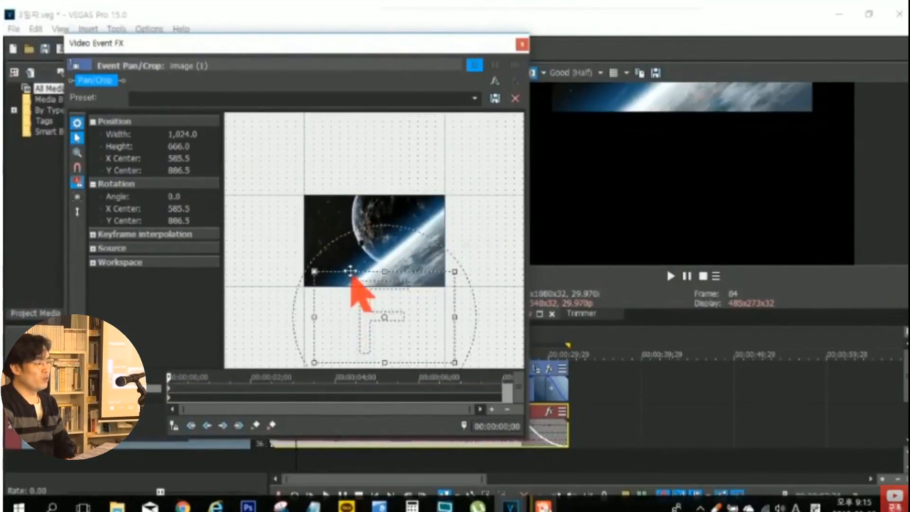
pyautogui.moveTo(350, 271); pyautogui.dragTo(319, 247)
pyautogui.rightClick(328, 250)
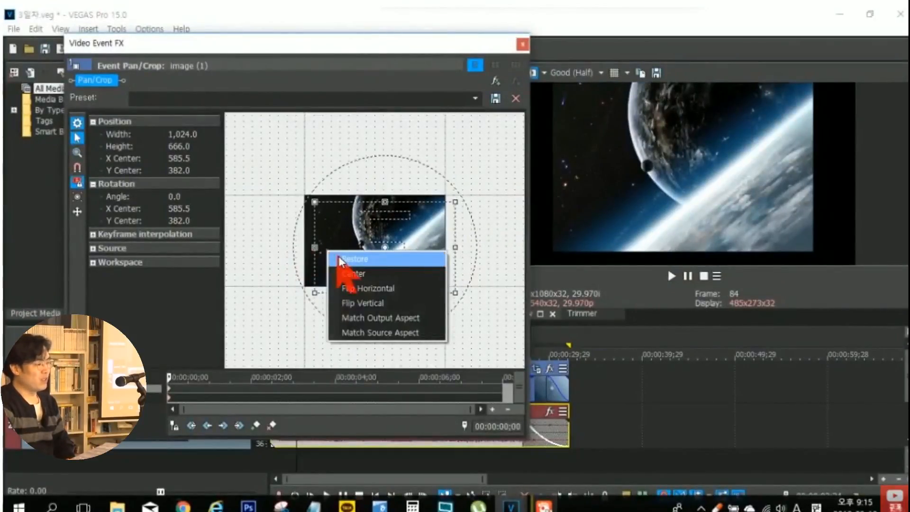
pyautogui.click(339, 261)
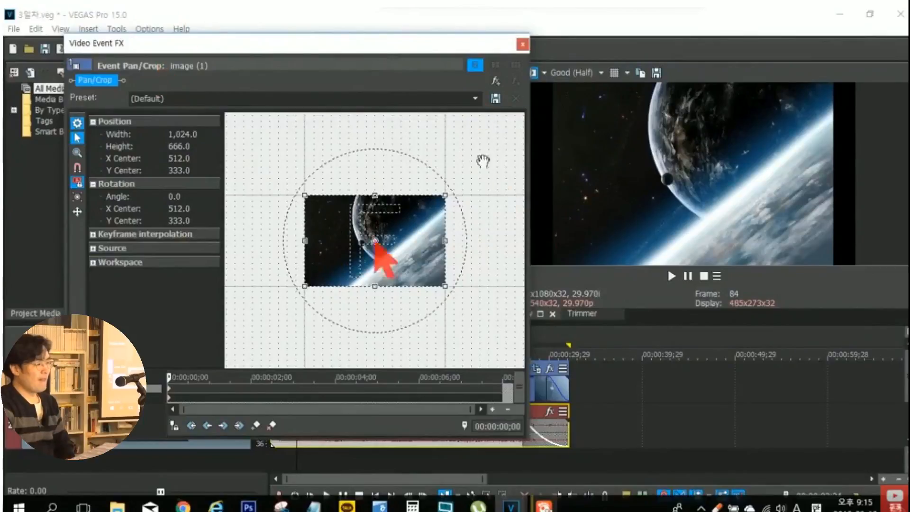